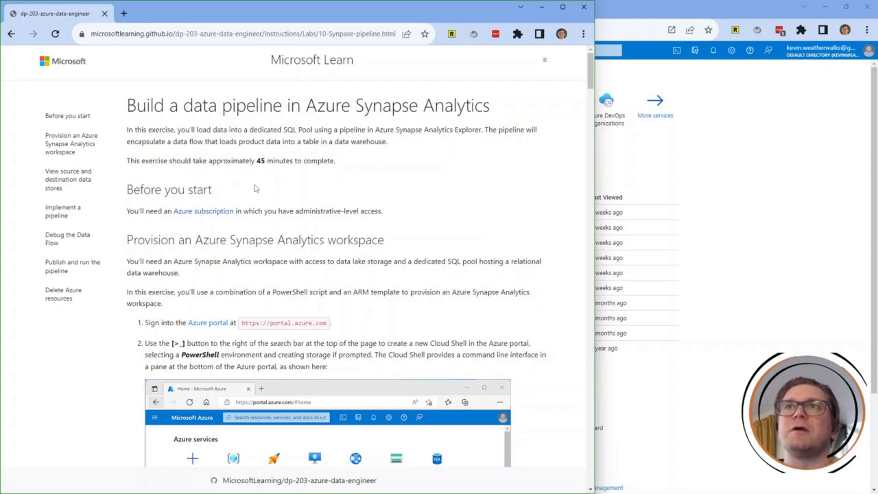
Read through the lab introduction on Microsoft Learn, highlighting parts of the page text.
drag(110, 34, 327, 32)
click(326, 33)
double_click(259, 162)
click(251, 176)
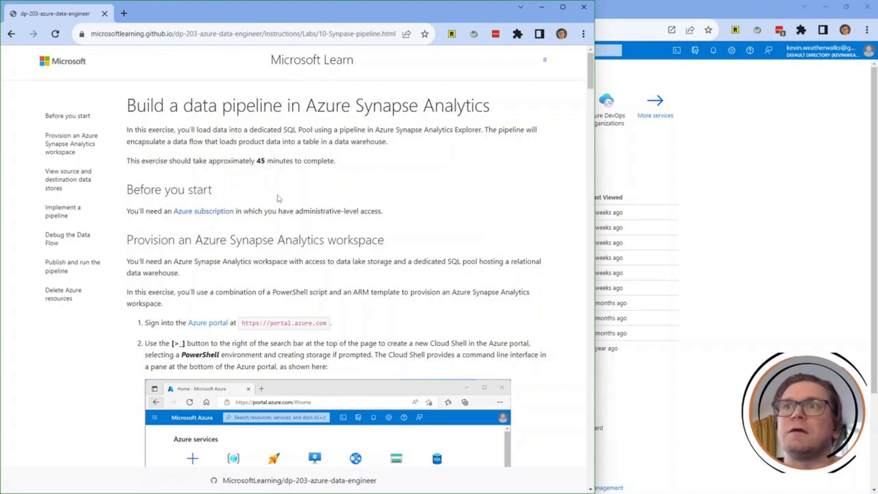
double_click(288, 211)
click(311, 206)
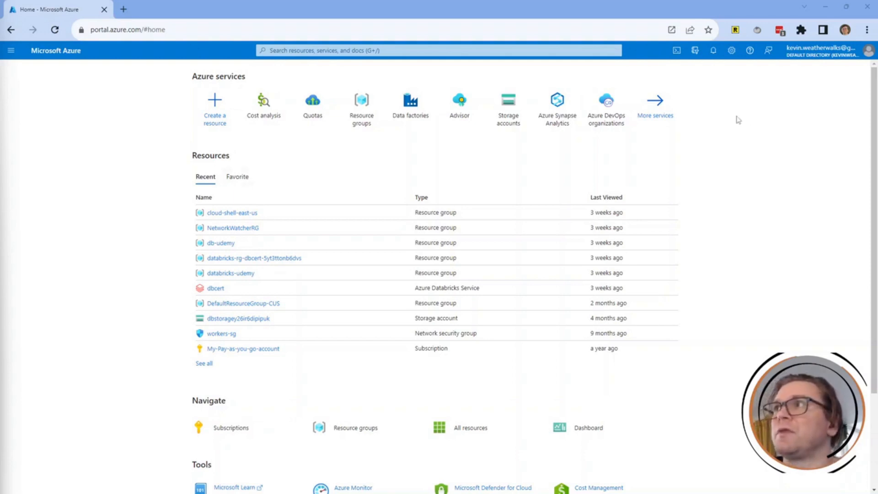
Open a PowerShell Cloud Shell and delete the dp-003 folder with rm -r dp-003 -f.
click(677, 50)
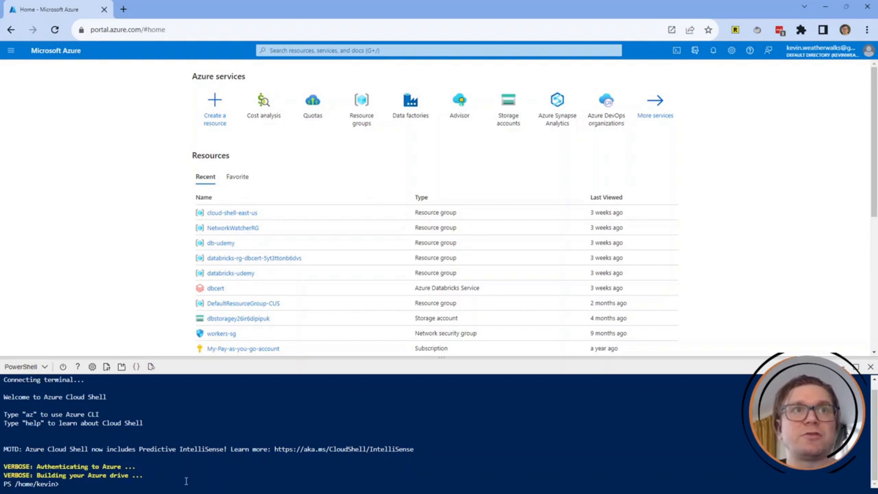
text(rm -r )
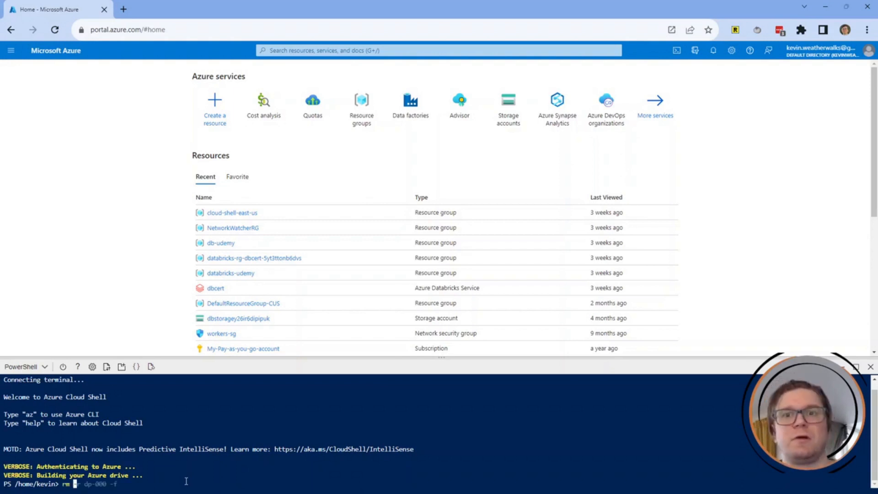
text(dp-000)
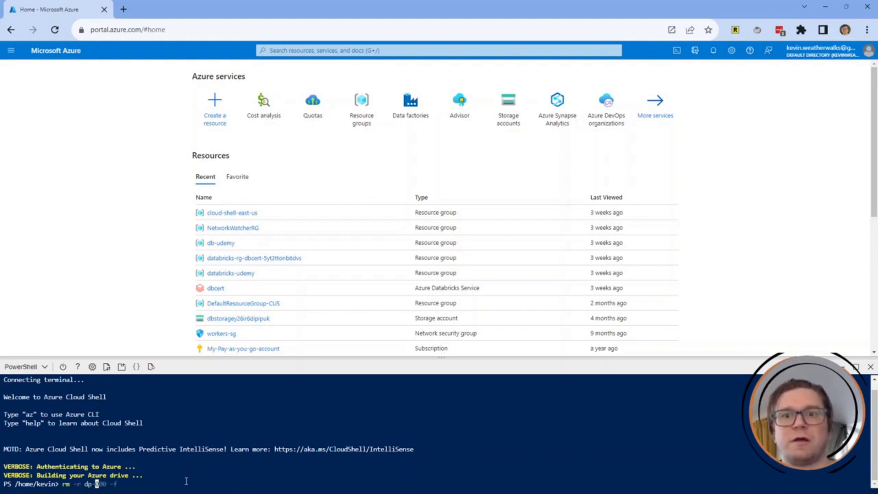
key(BackSpace)
key(BackSpace)
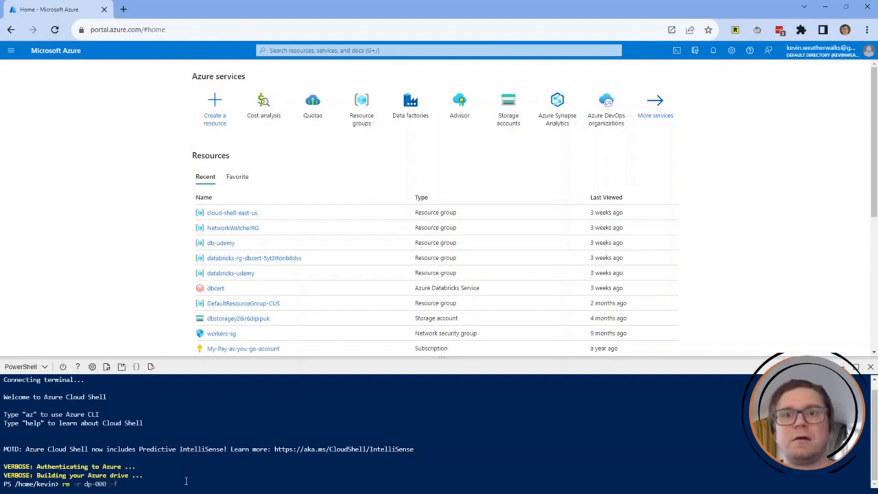
text(3 -f)
key(Return)
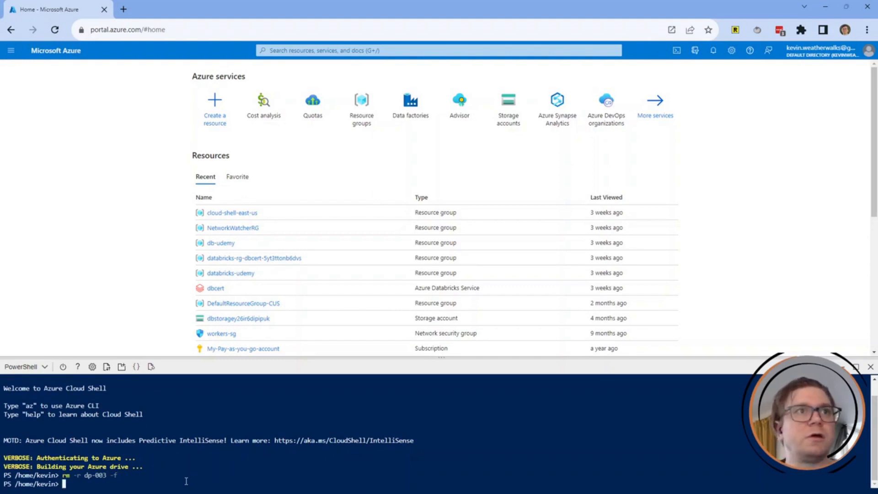
text(git )
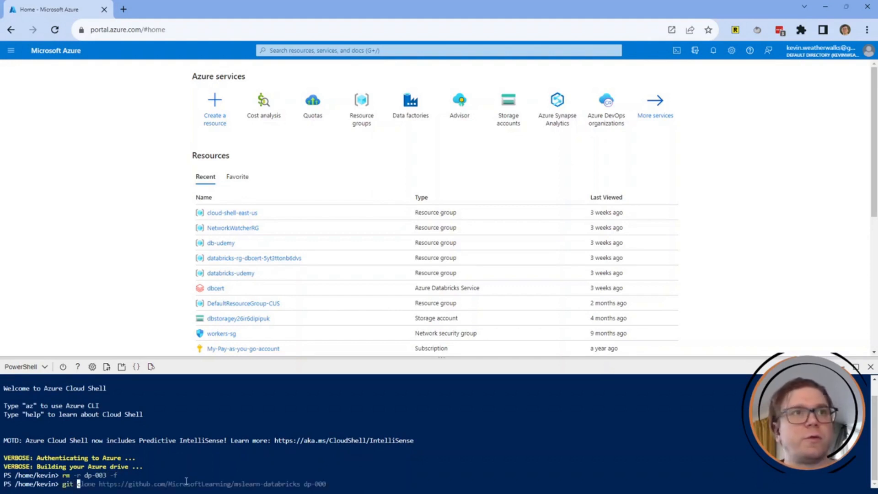
text(clon e )
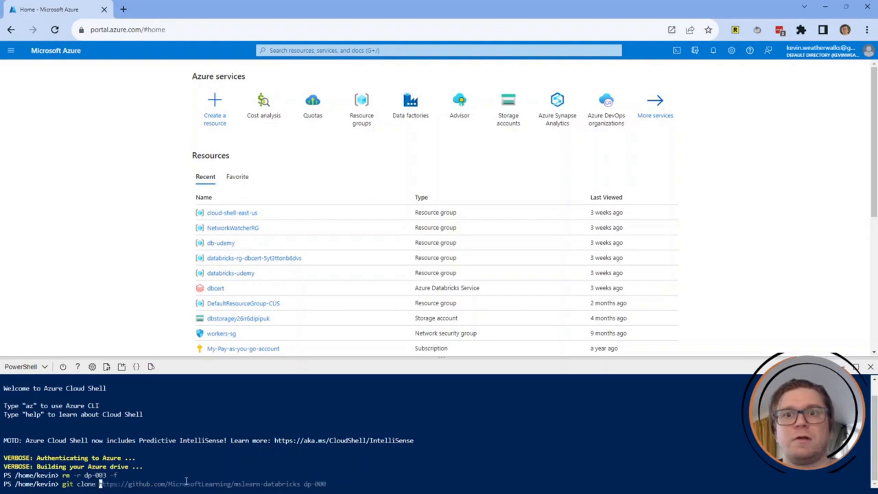
text(https)
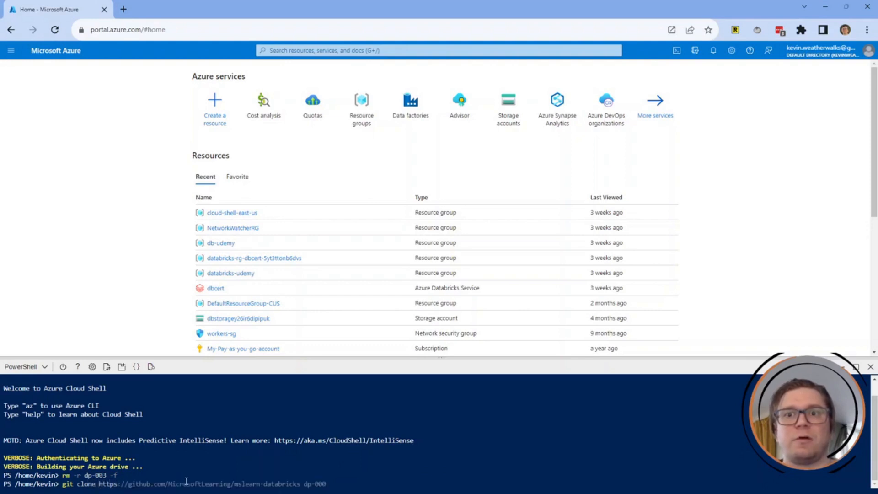
text(://githu)
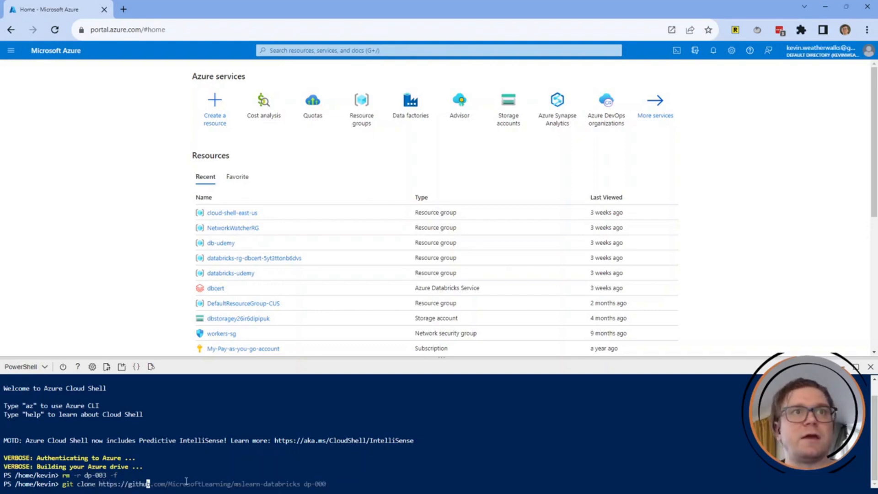
text(b.com/Mic)
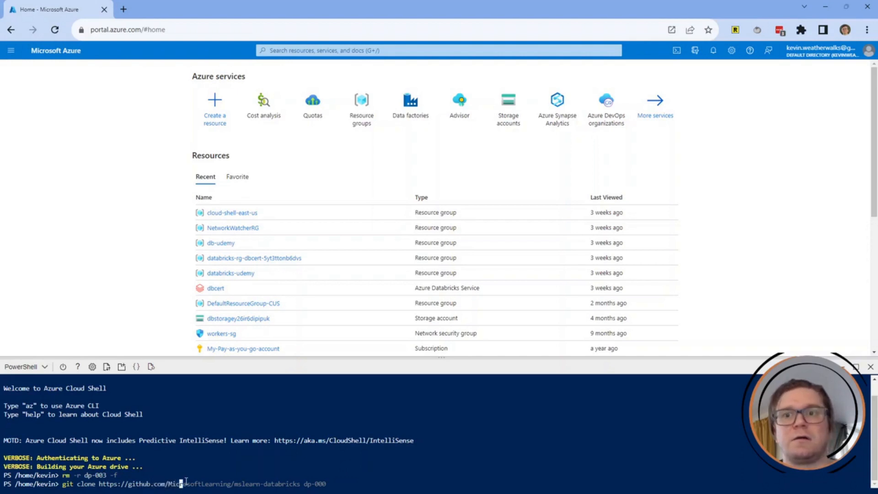
text(rosoft)
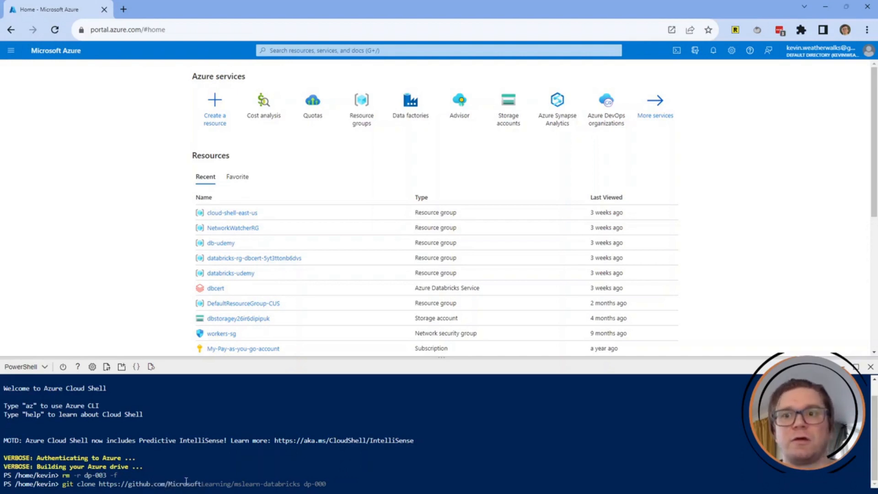
text(Learning/mslearn-data)
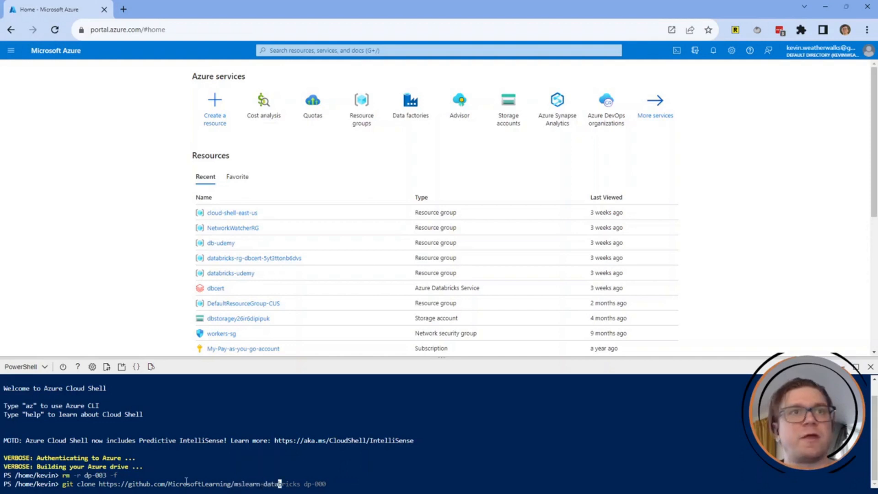
key(BackSpace)
key(BackSpace)
key(BackSpace)
key(BackSpace)
key(BackSpace)
key(BackSpace)
key(BackSpace)
key(BackSpace)
key(BackSpace)
key(BackSpace)
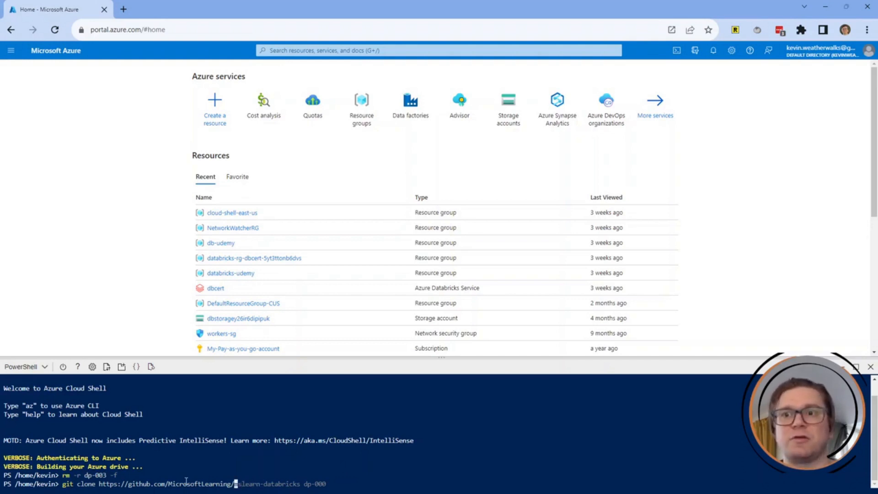
text(dp)
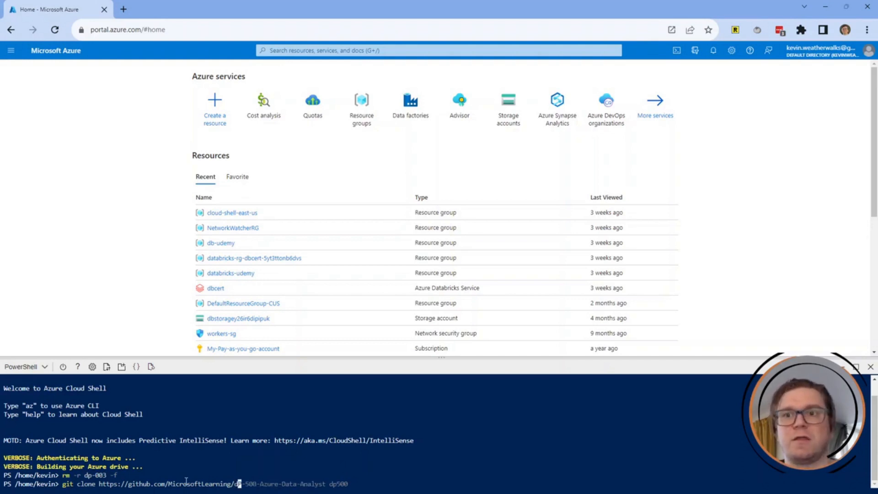
text(-203)
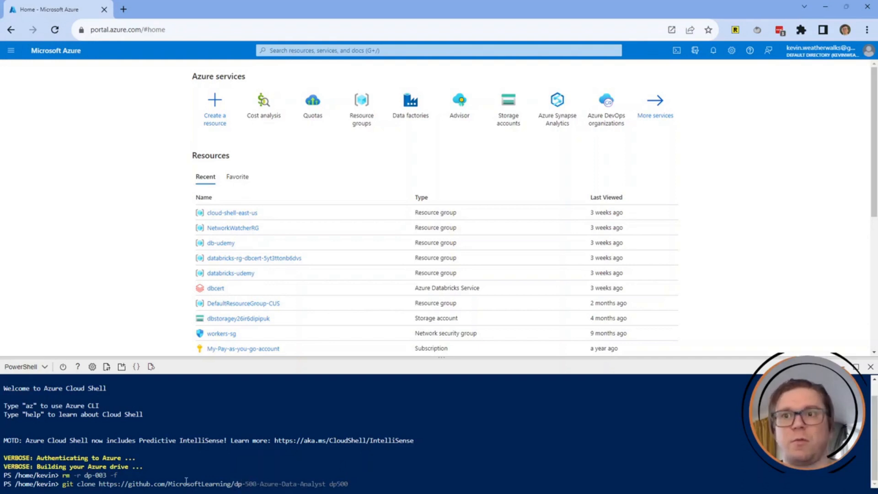
text(-a)
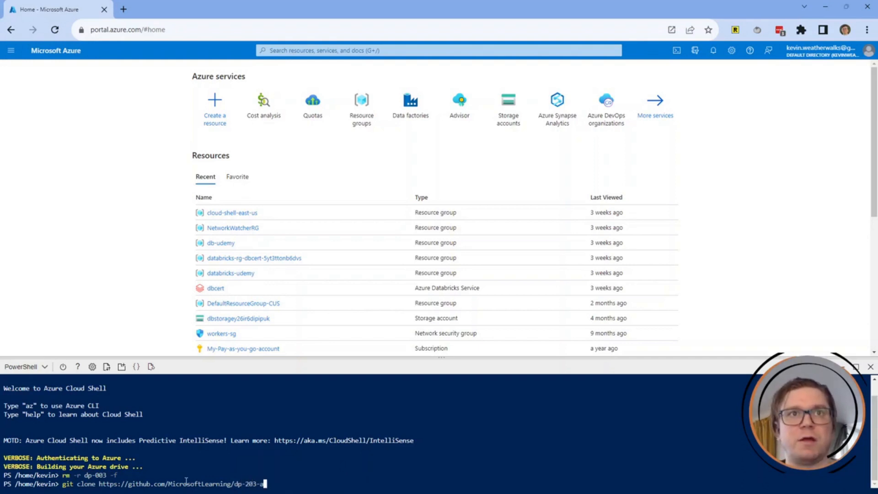
text(zure-data-eng)
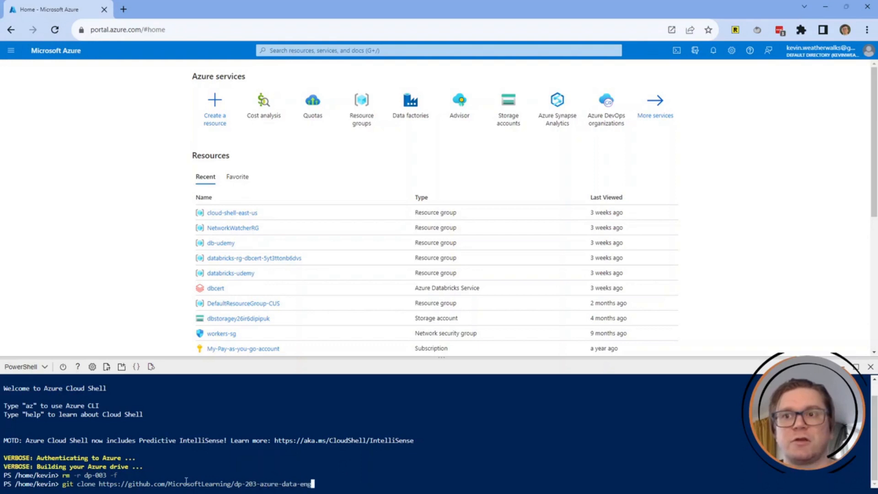
text(ineer dp-20)
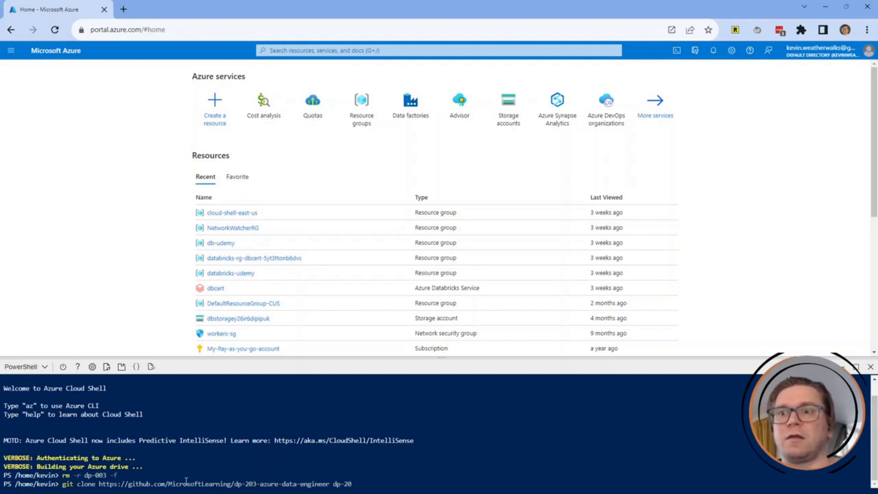
text(3)
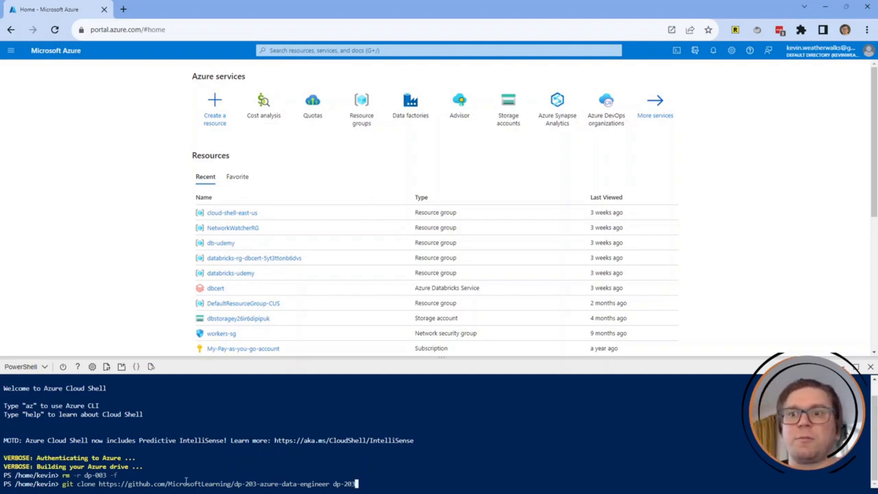
key(Left)
key(Left)
key(Left)
key(Left)
key(Left)
key(Left)
key(Left)
key(Left)
key(Left)
key(Left)
key(Left)
key(Left)
key(Left)
key(Left)
key(End)
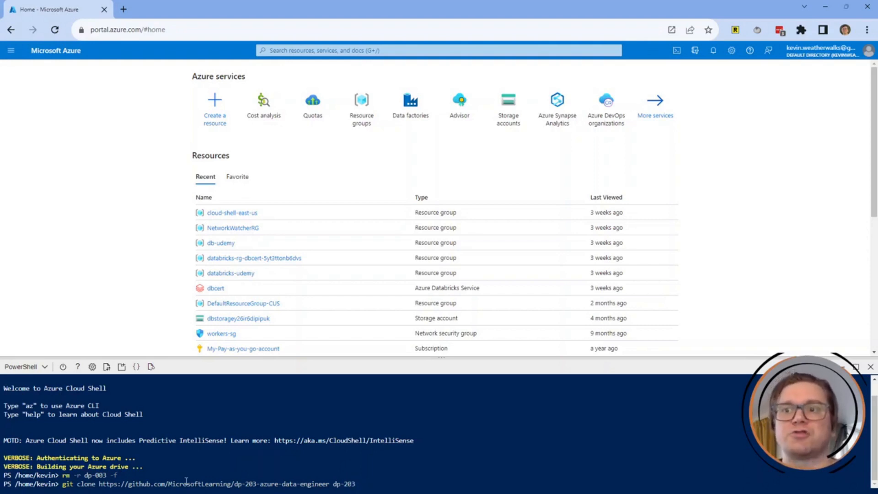
key(Return)
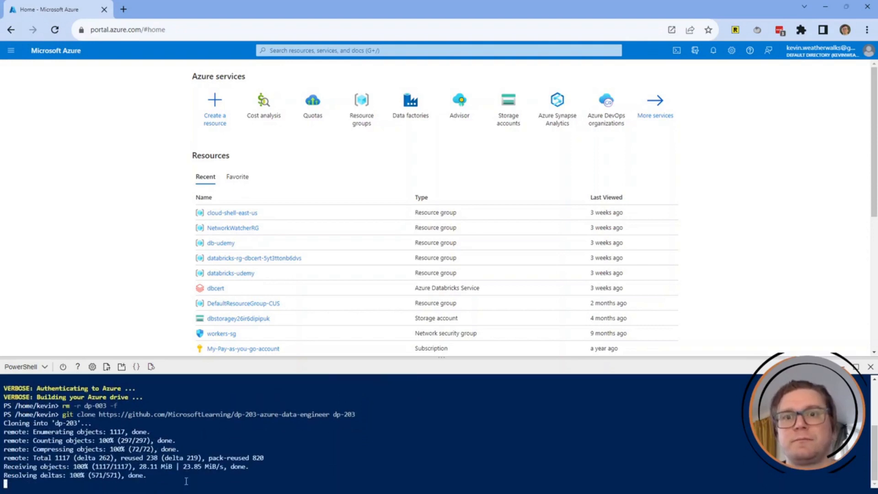
List the contents of the home folder and the dp-203 folder.
text(ls)
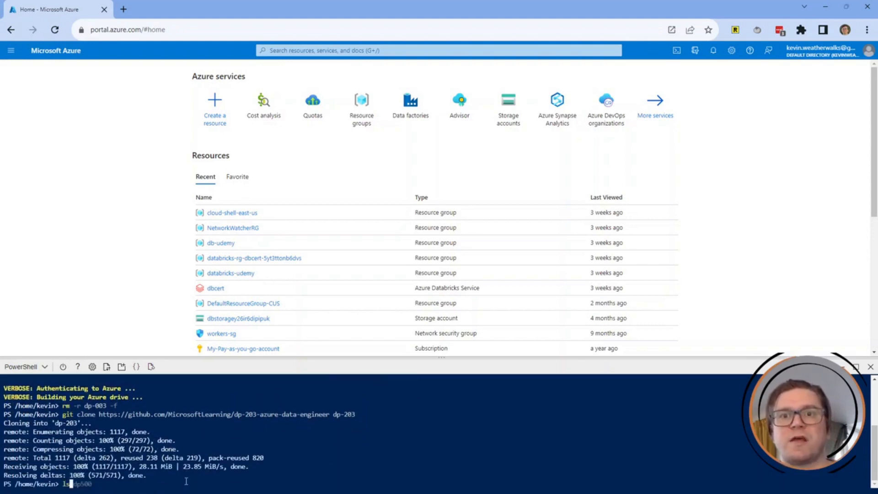
key(Return)
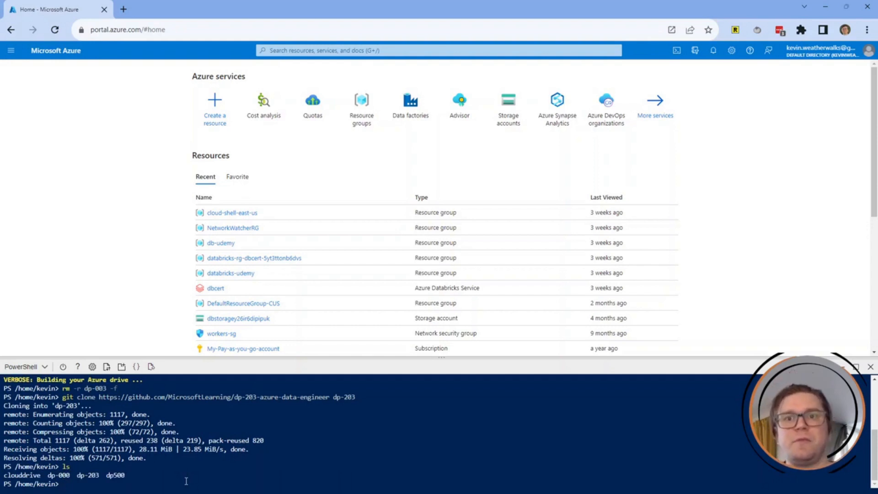
text(ls dp-203)
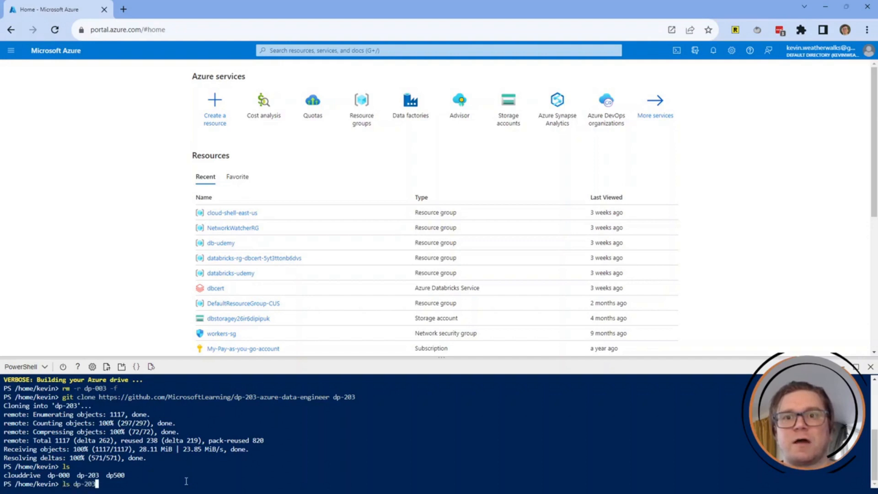
key(Return)
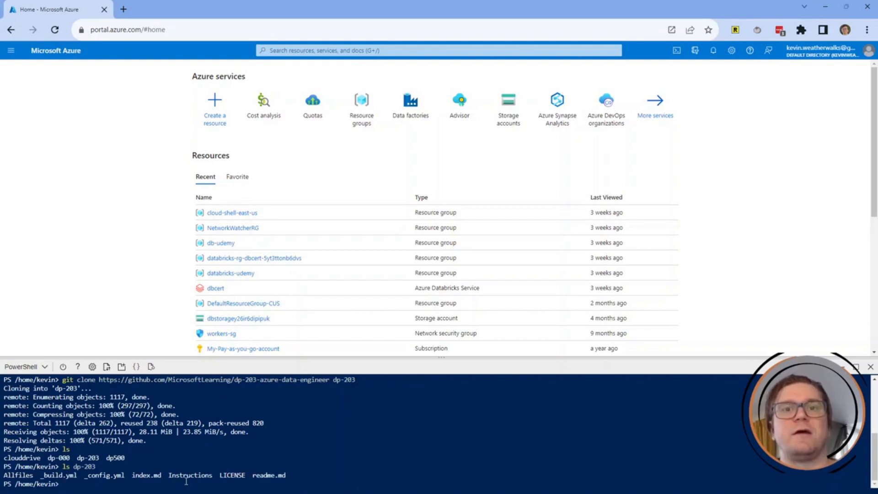
Move into dp-203/Allfiles/Labs/10, list its files, and print setup.json.
text(cd dp)
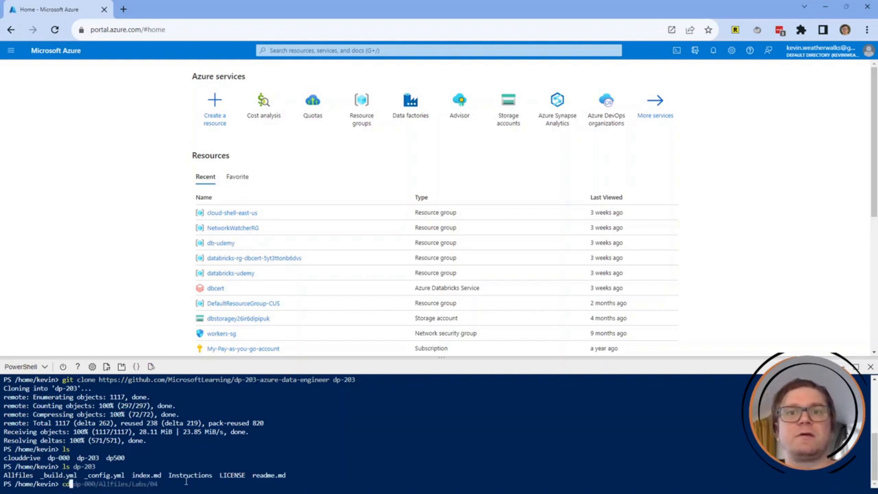
text(-2)
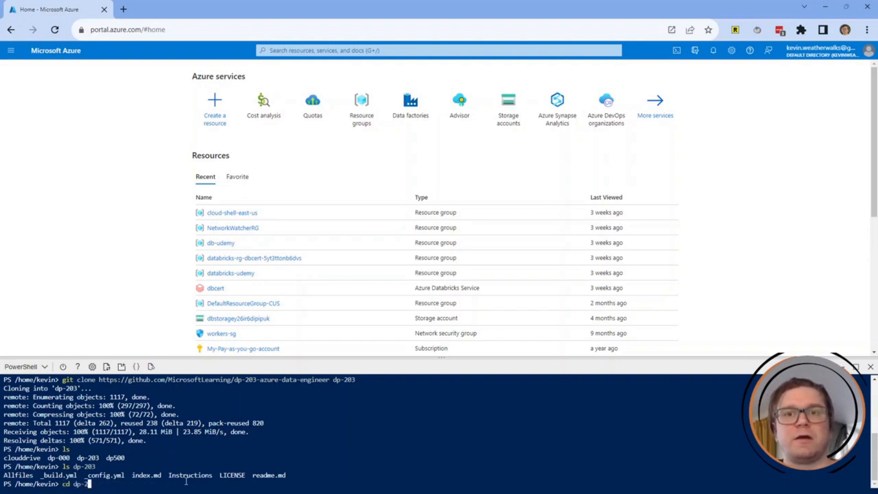
text(03/All)
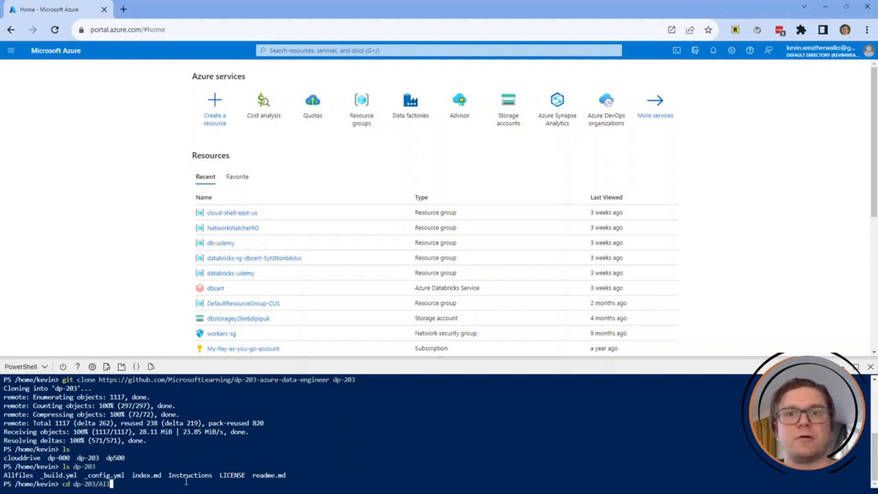
text(files/Labs/10)
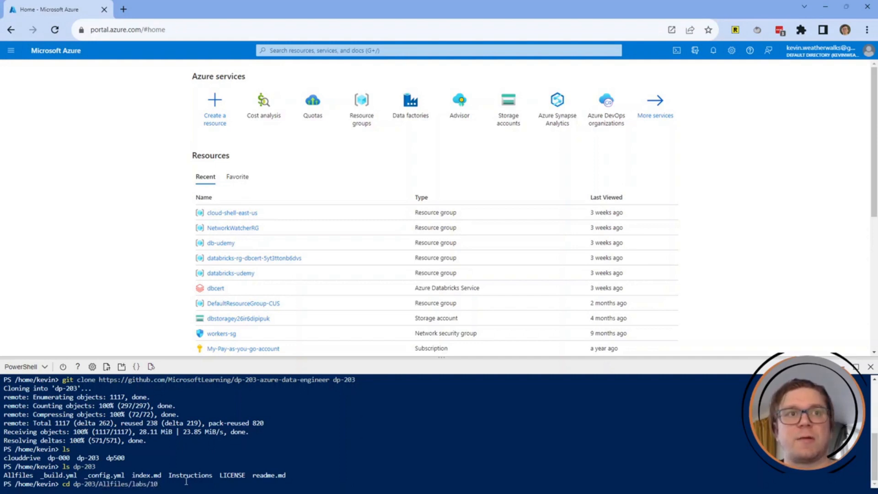
key(Return)
text(ls)
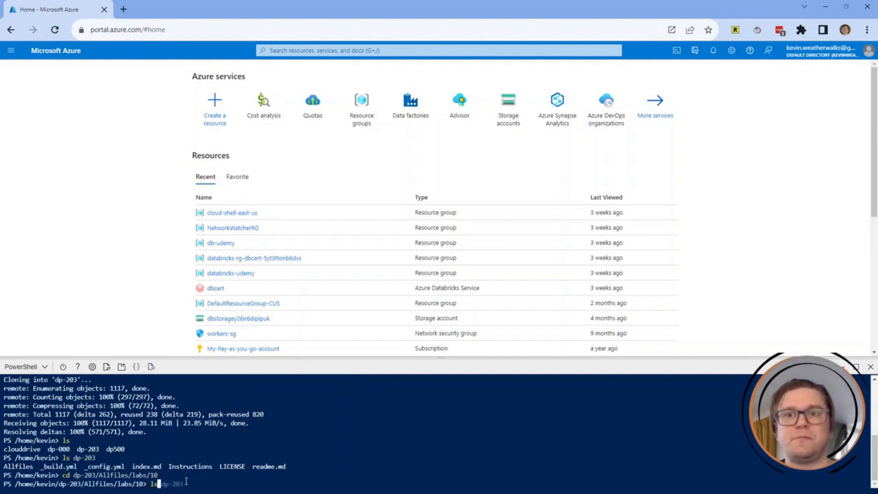
key(Return)
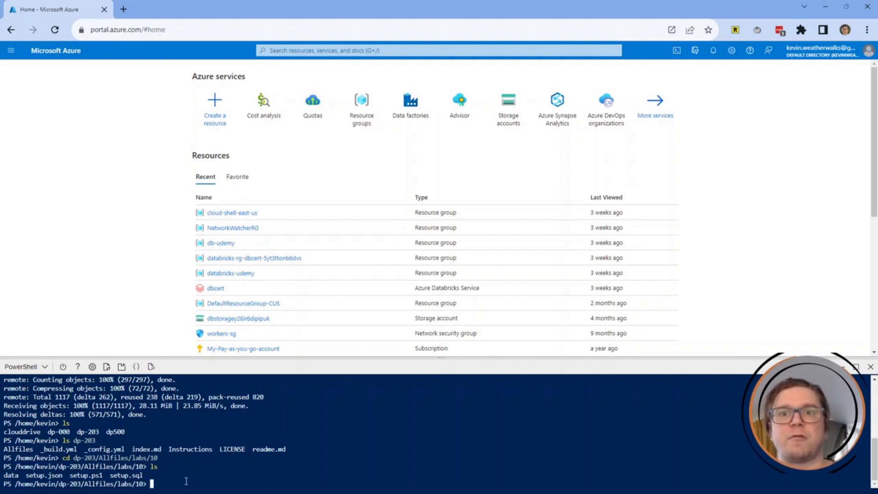
text(cat setup.joon)
key(Return)
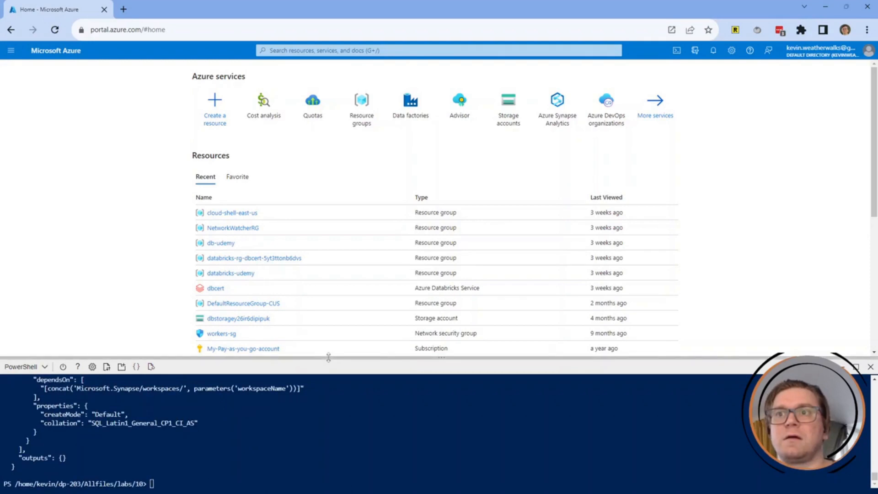
Maximise the terminal and scroll through the setup.json parameters, variables and resources.
drag(326, 365, 326, 64)
scroll(247, 264, up, 20)
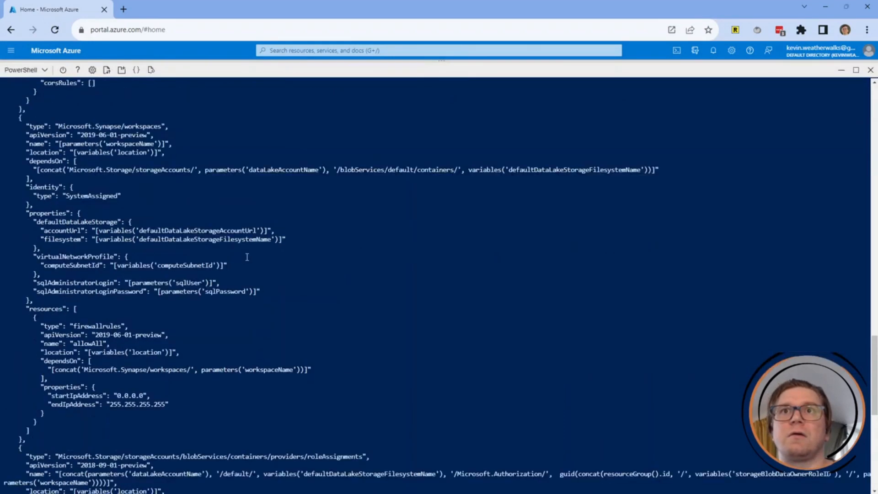
scroll(198, 288, down, 17)
scroll(202, 210, down, 5)
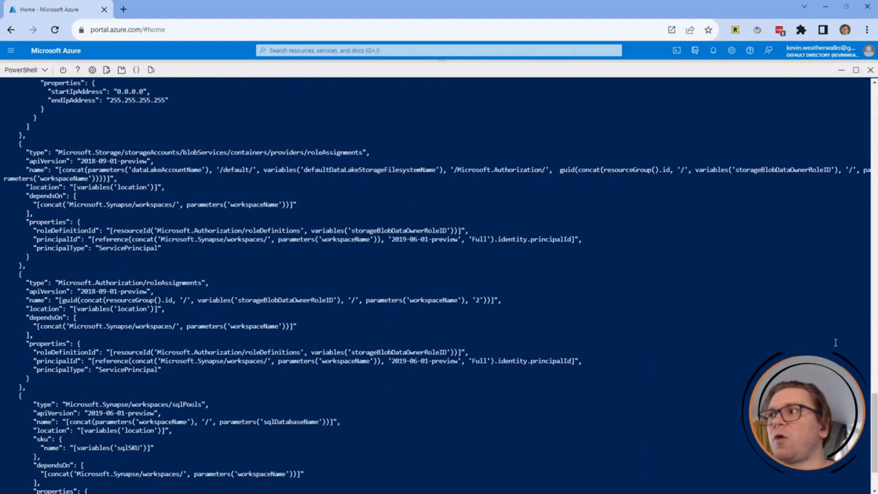
drag(874, 429, 856, 144)
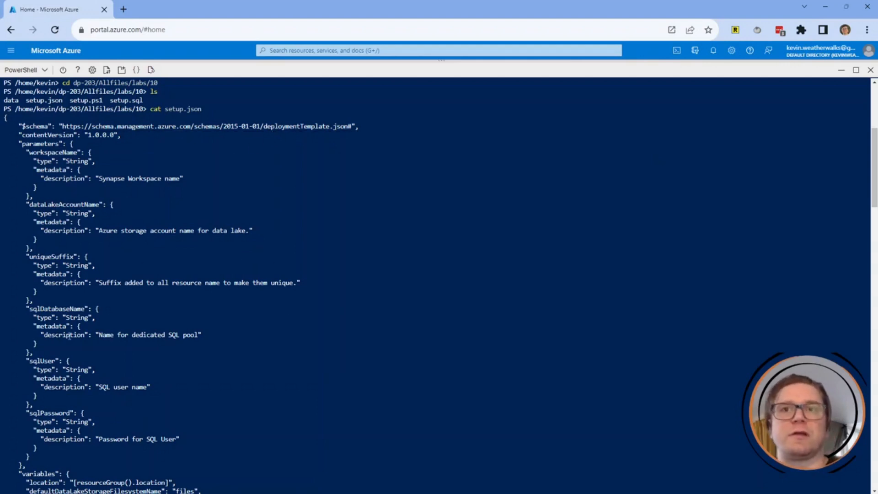
scroll(272, 326, down, 3)
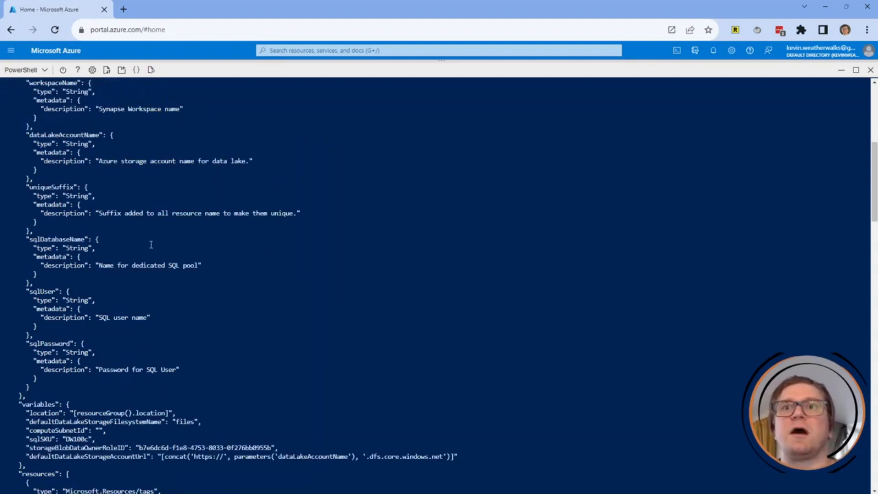
scroll(150, 248, up, 8)
scroll(114, 304, down, 5)
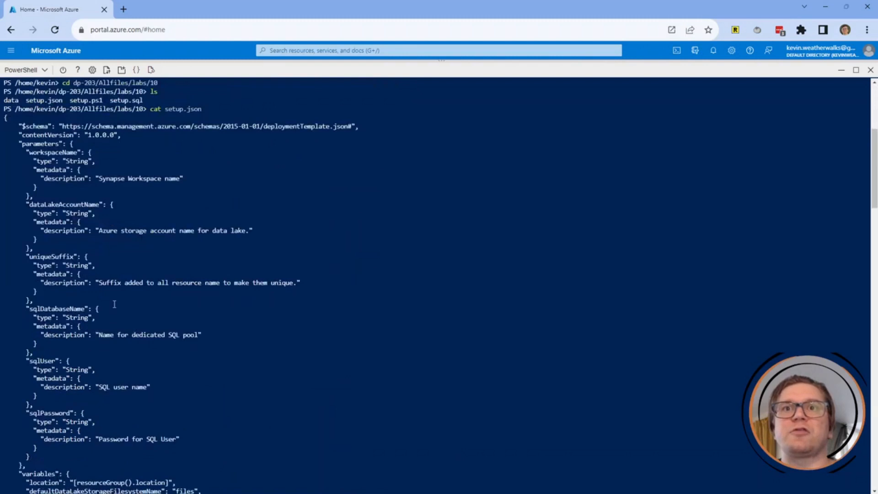
scroll(114, 304, down, 3)
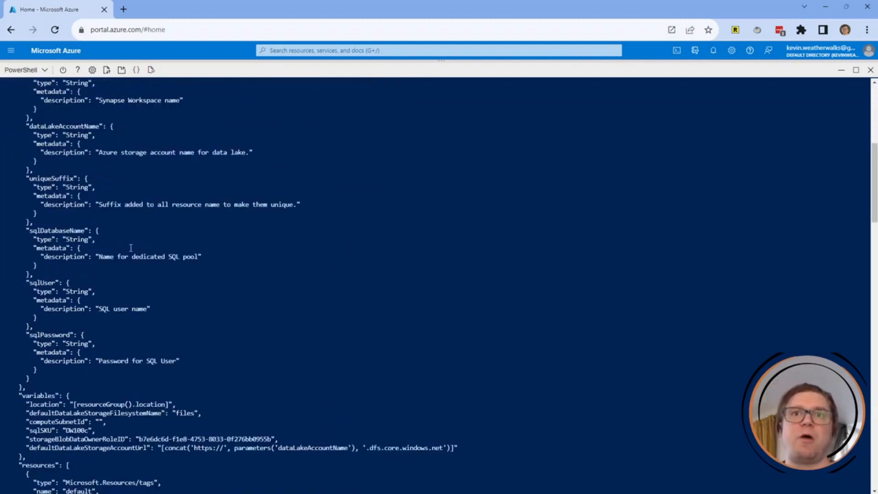
scroll(128, 244, down, 6)
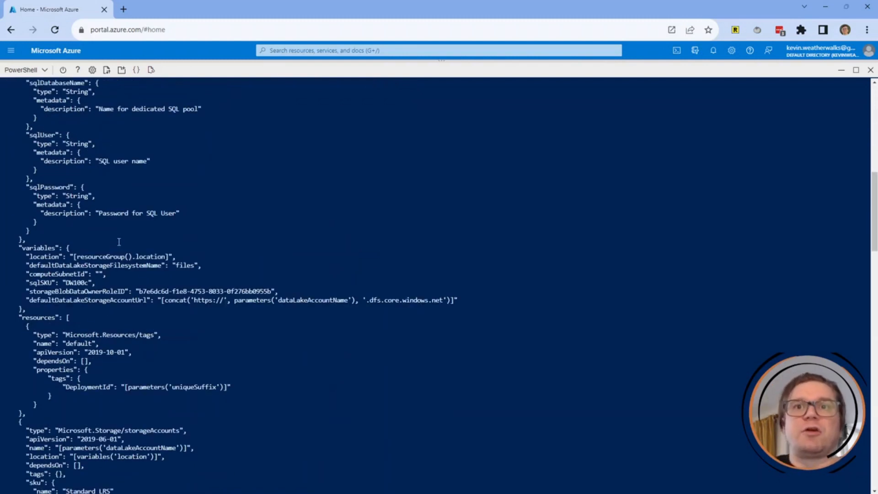
scroll(174, 229, down, 3)
scroll(174, 222, up, 5)
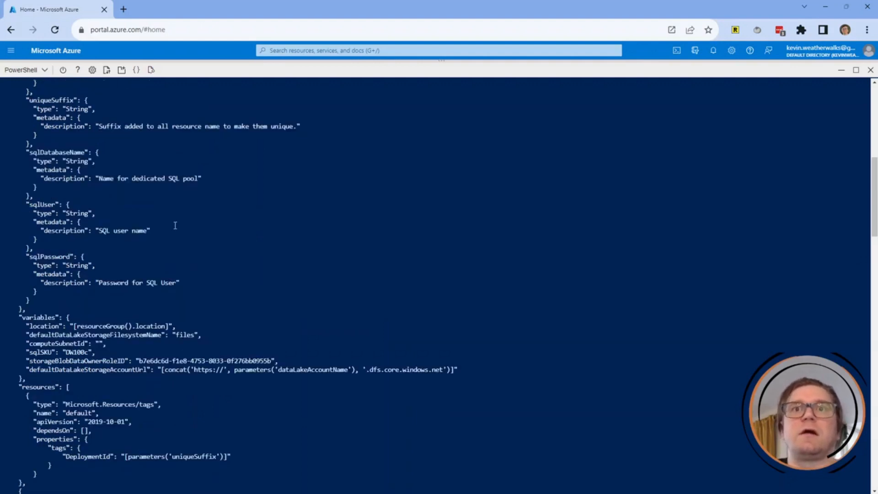
scroll(175, 225, down, 11)
scroll(175, 226, down, 20)
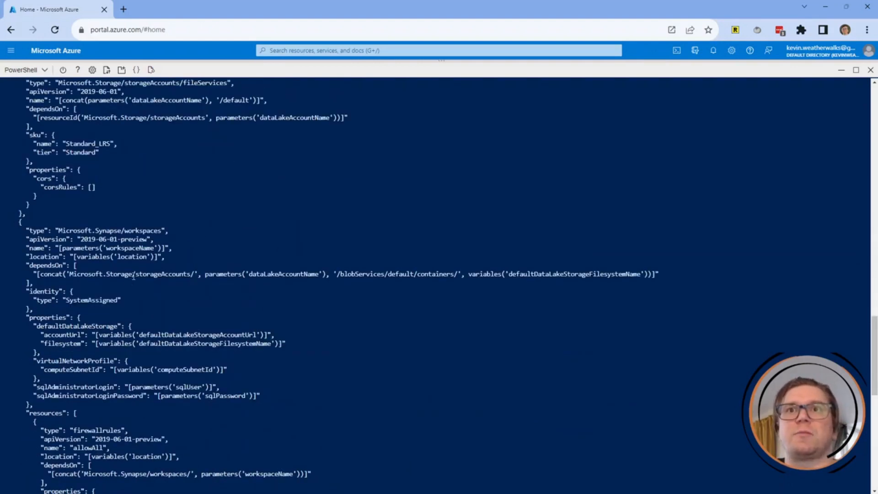
scroll(132, 278, down, 3)
scroll(210, 243, down, 3)
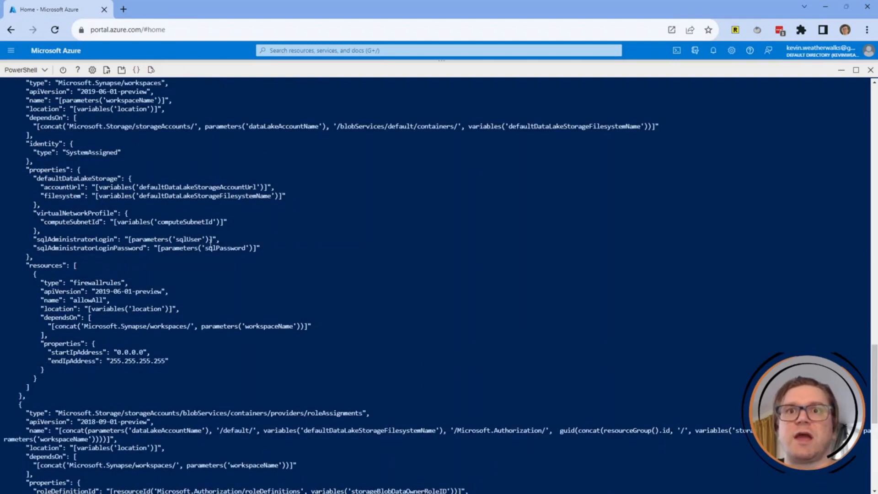
scroll(210, 239, down, 13)
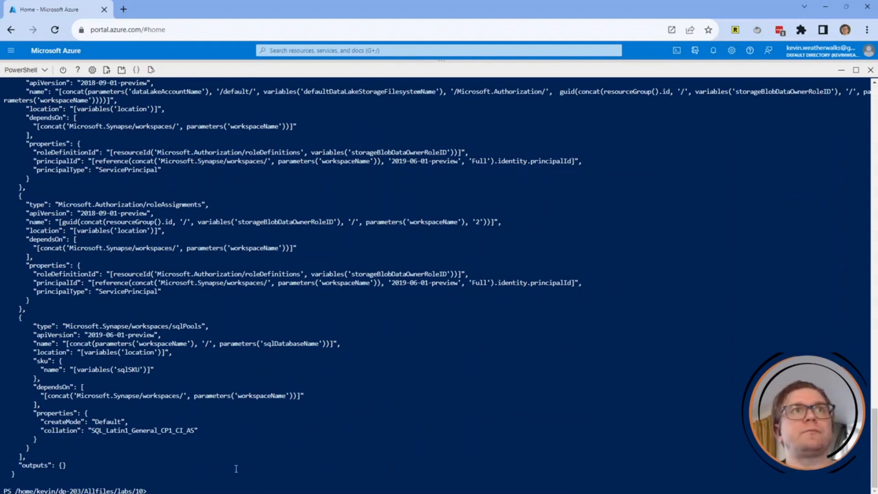
Run ./setup.ps1 to start the lab setup script.
text(./)
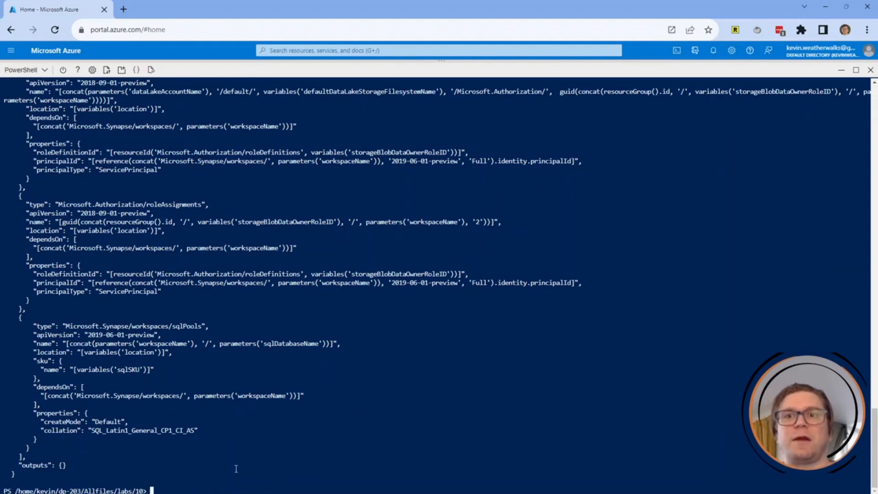
text(setup.)
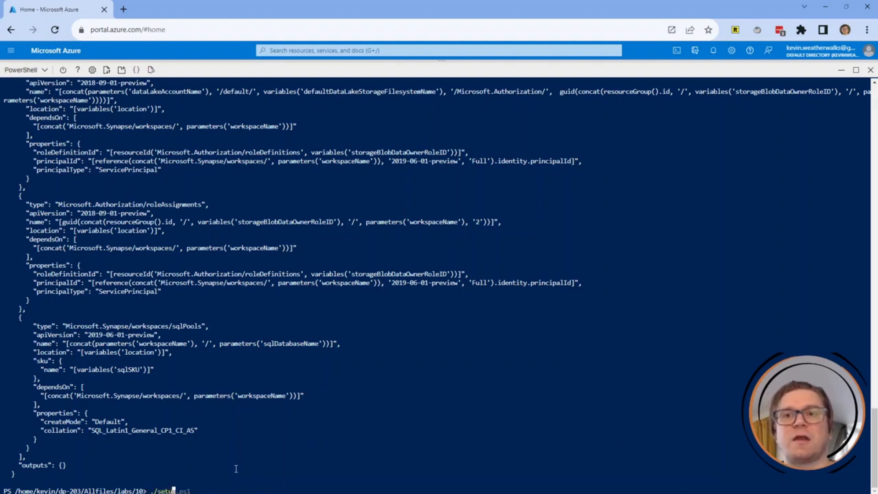
text(ps1)
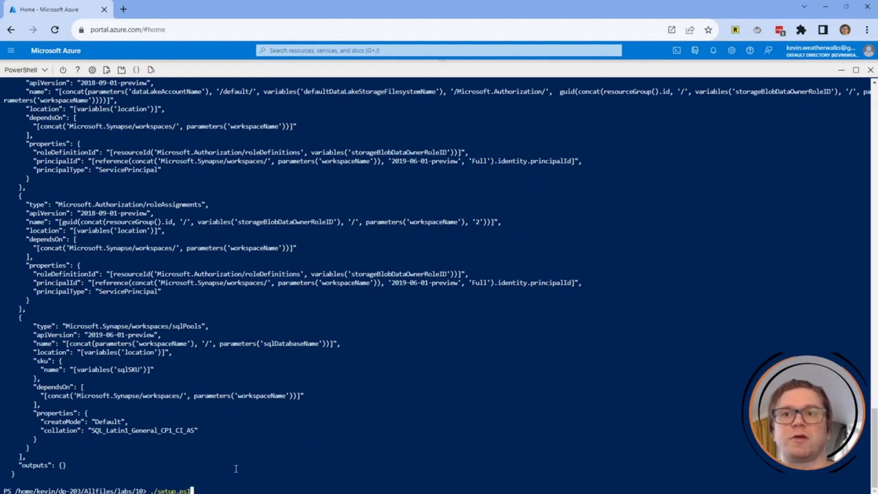
key(Return)
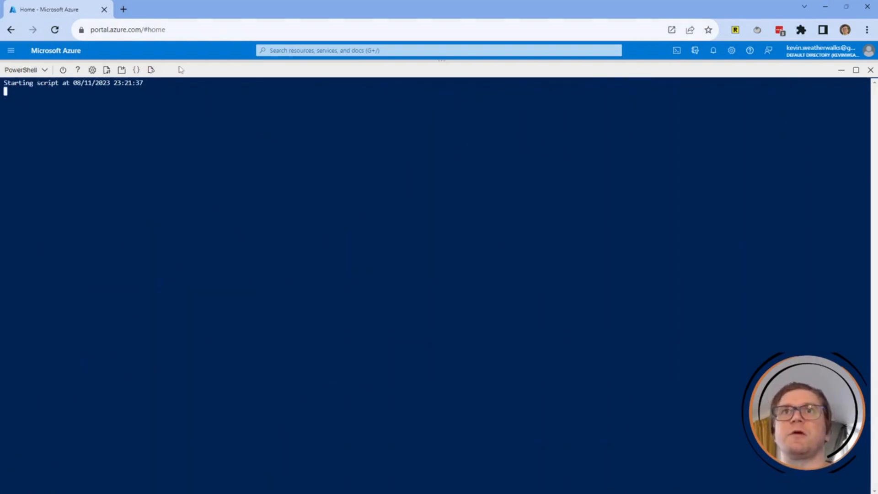
Shrink the terminal and enter a SQL user password at the setup script's prompt.
drag(205, 61, 214, 213)
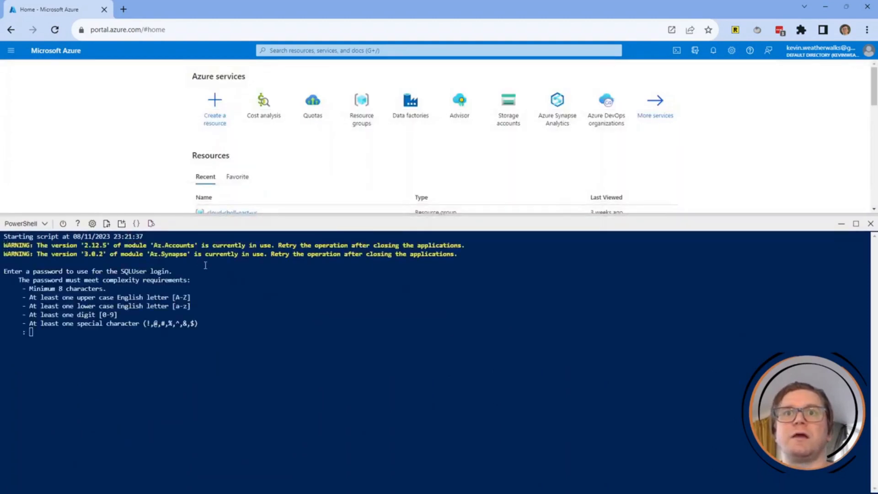
click(90, 334)
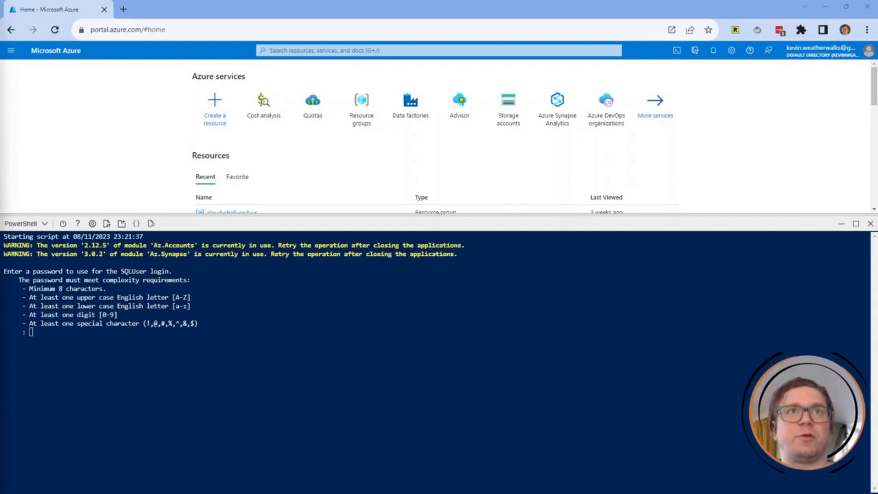
click(277, 354)
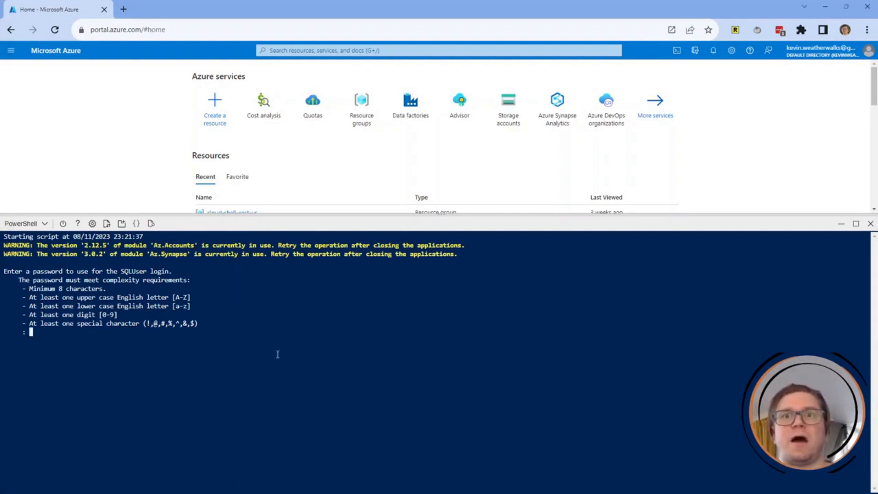
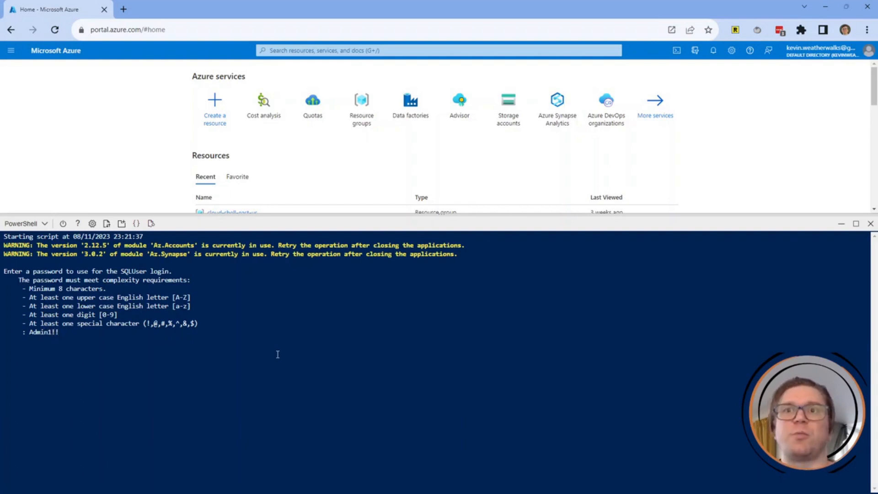
key(Return)
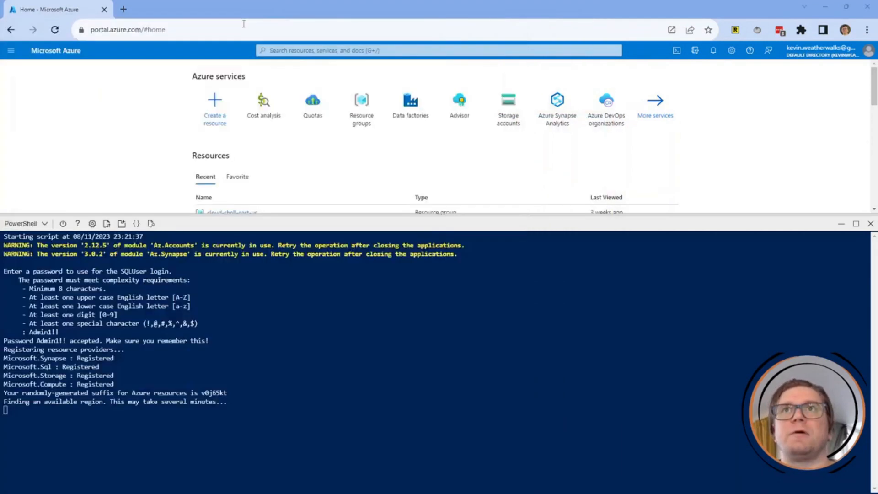
Snap the Data flows article window to the left and widen it beside the portal.
drag(244, 23, 348, 100)
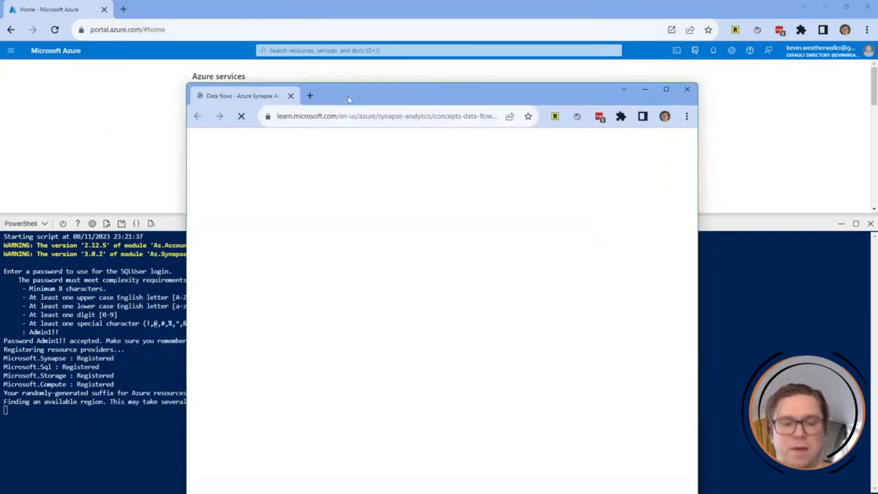
key(super+Left)
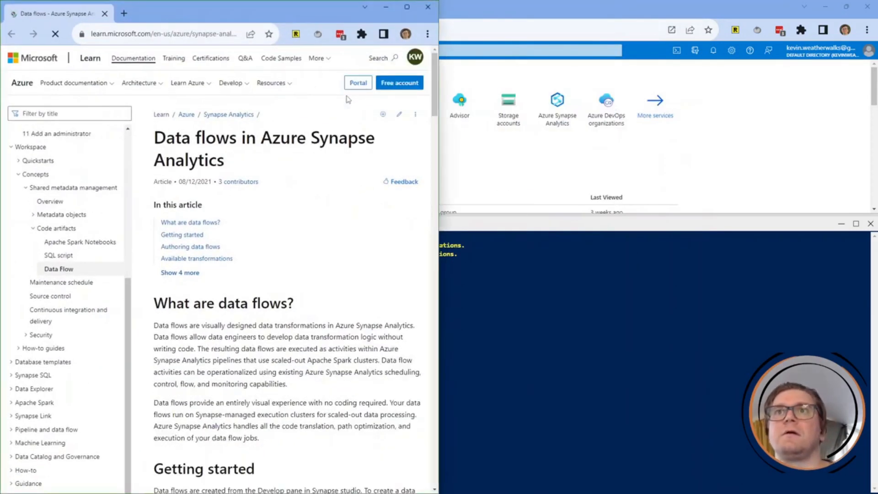
click(438, 285)
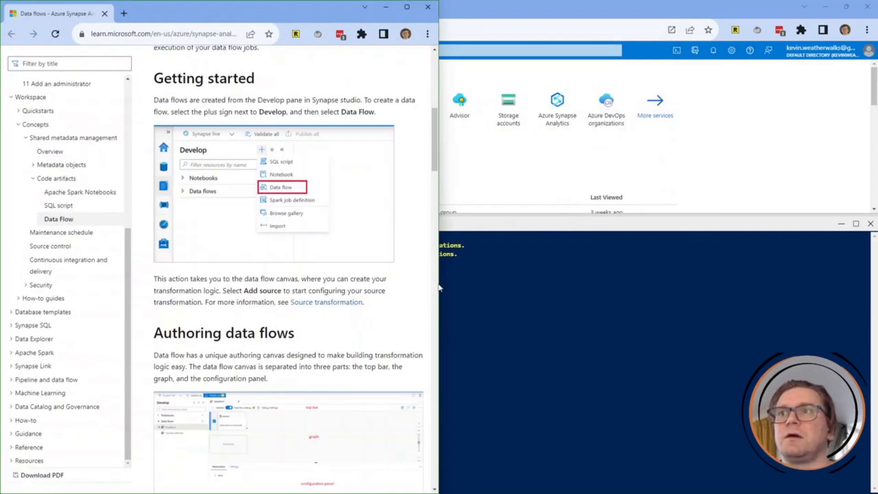
drag(434, 262, 444, 29)
drag(441, 182, 532, 183)
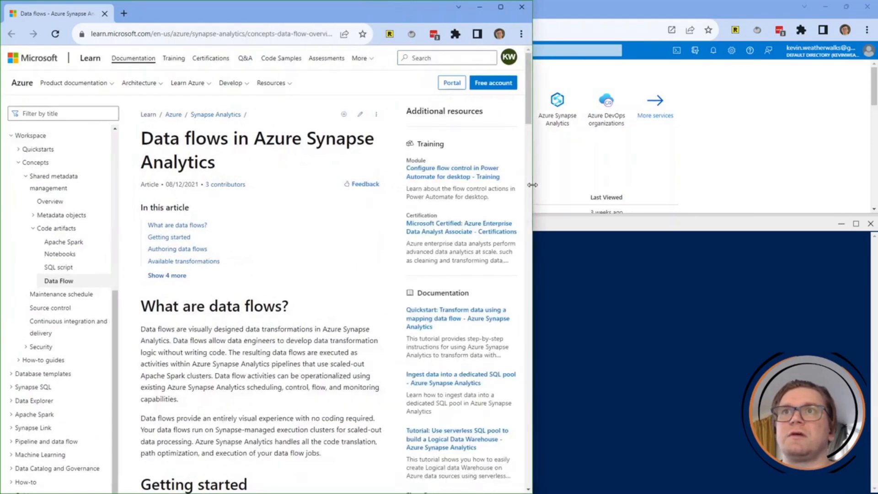
Read the Data flows in Azure Synapse Analytics article to the end, then return to the portal.
scroll(268, 296, down, 2)
scroll(270, 304, down, 8)
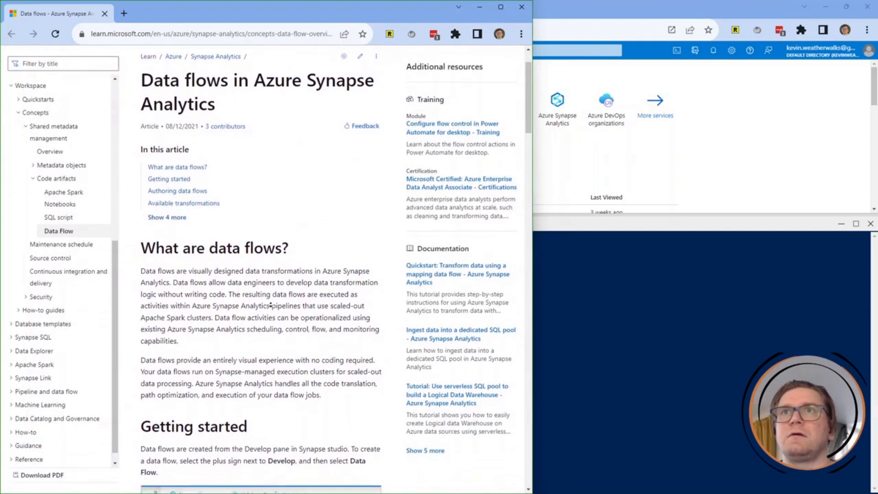
scroll(269, 319, down, 5)
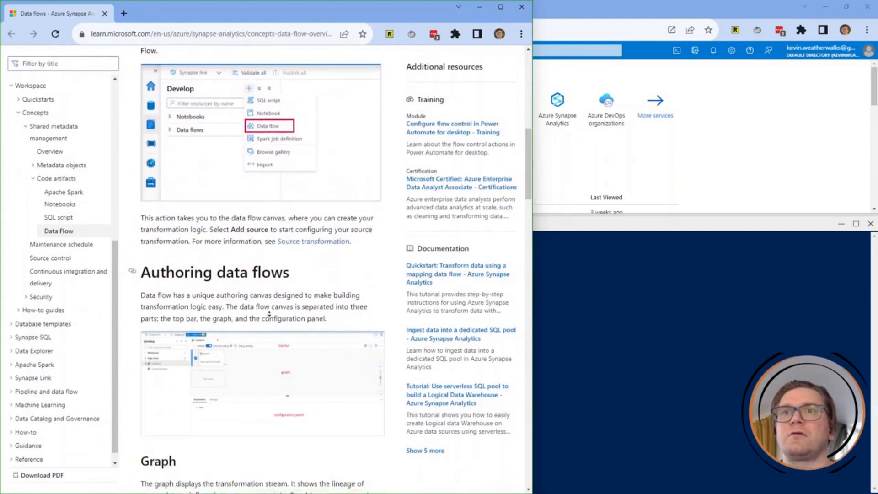
scroll(269, 314, down, 5)
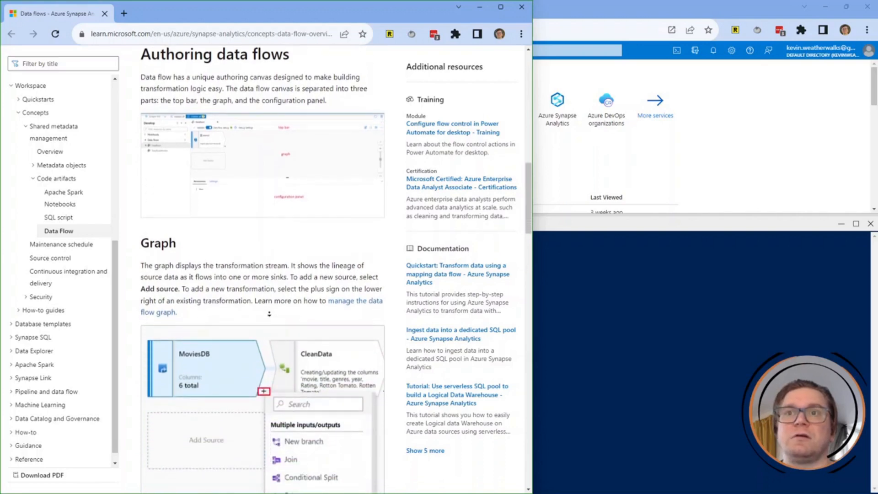
scroll(269, 337, down, 20)
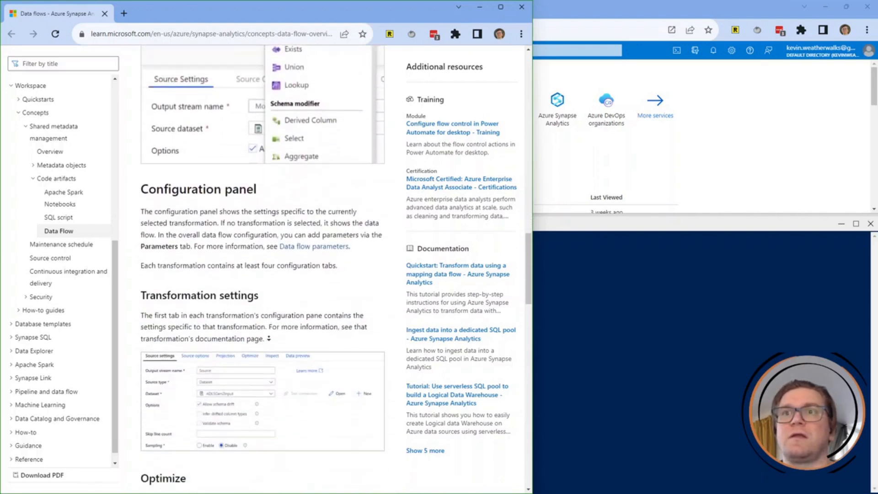
scroll(269, 338, down, 8)
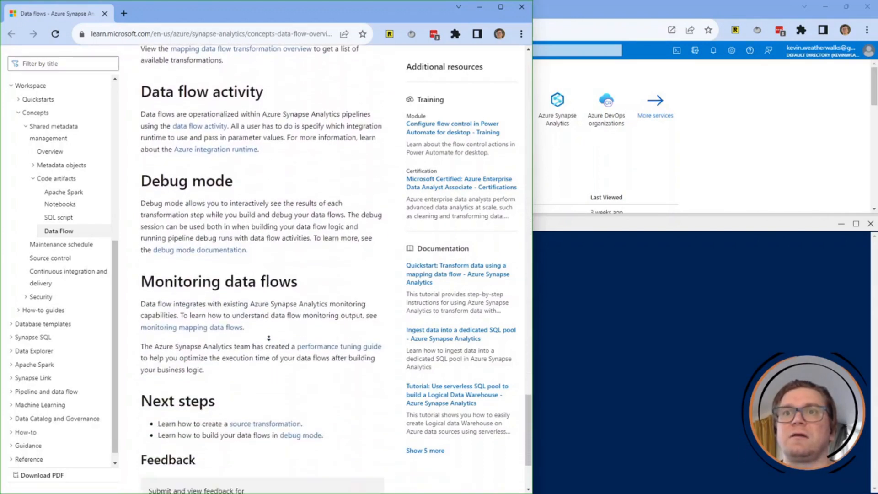
scroll(274, 275, up, 20)
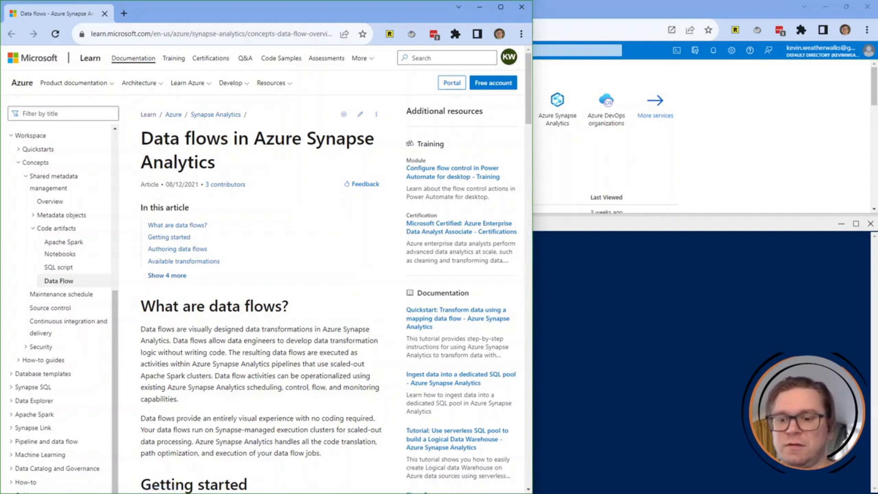
key(alt+Tab)
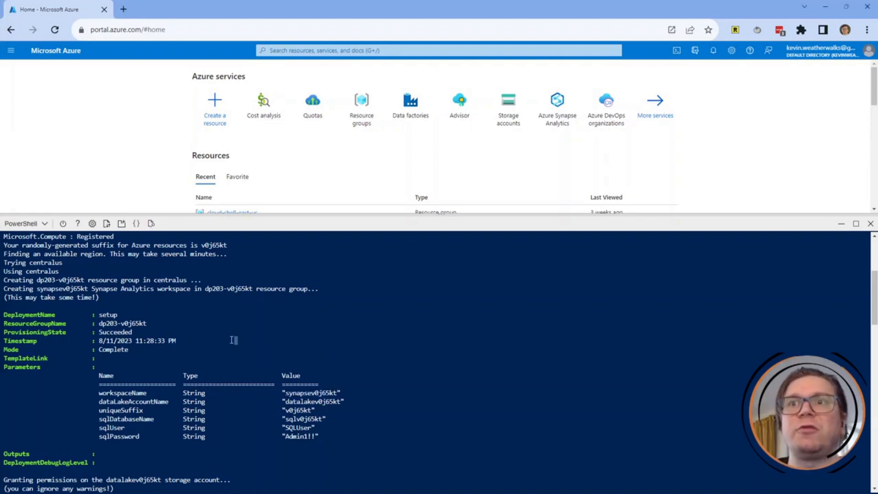
Scroll the setup output to review the deployment parameters, including the resource group name.
scroll(212, 340, down, 2)
scroll(182, 380, up, 8)
scroll(152, 423, down, 6)
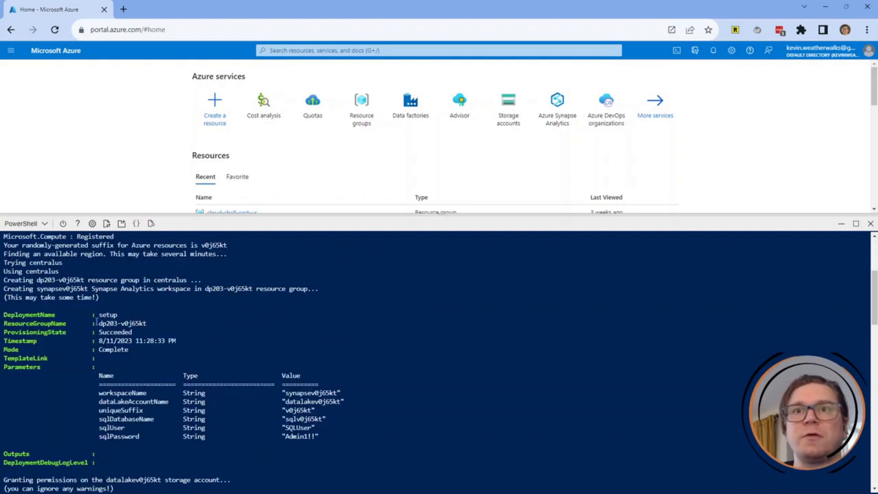
drag(100, 326, 151, 323)
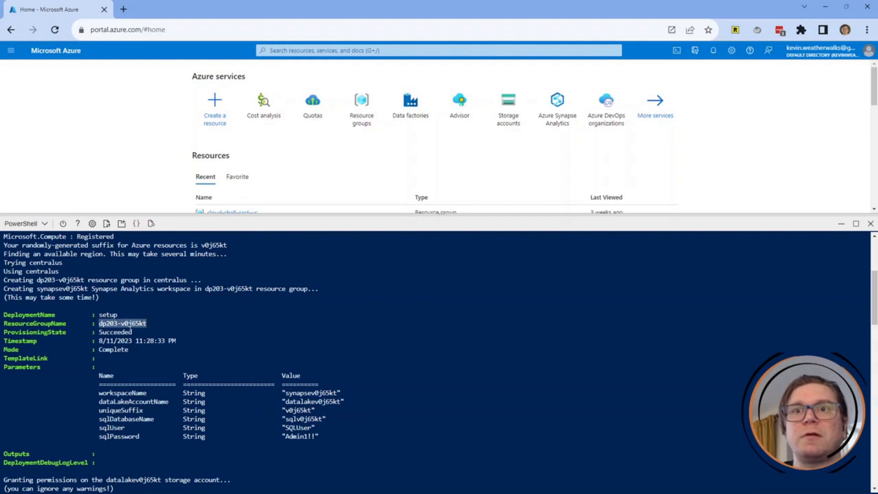
click(109, 334)
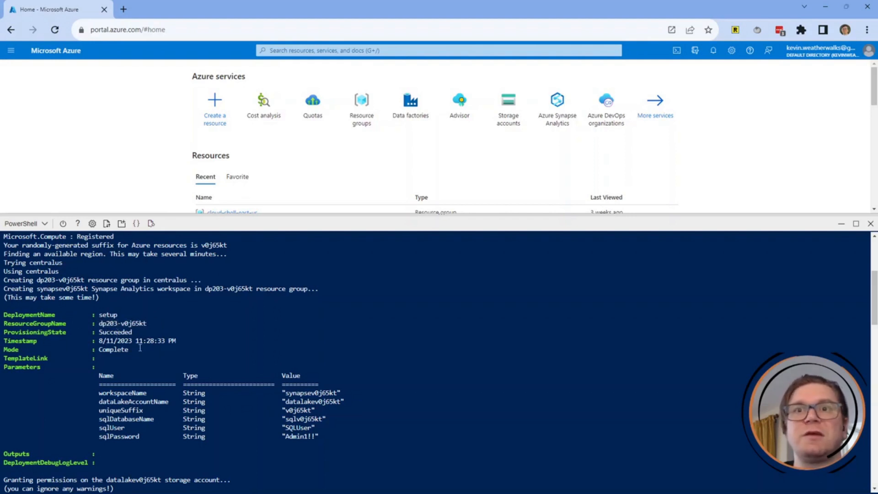
scroll(123, 330, down, 4)
scroll(161, 336, up, 1)
scroll(159, 333, up, 6)
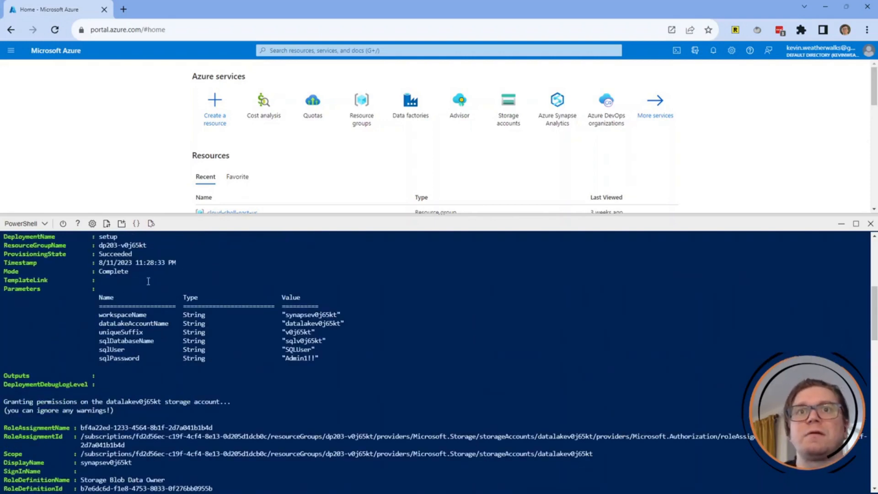
scroll(148, 281, down, 3)
scroll(107, 316, up, 3)
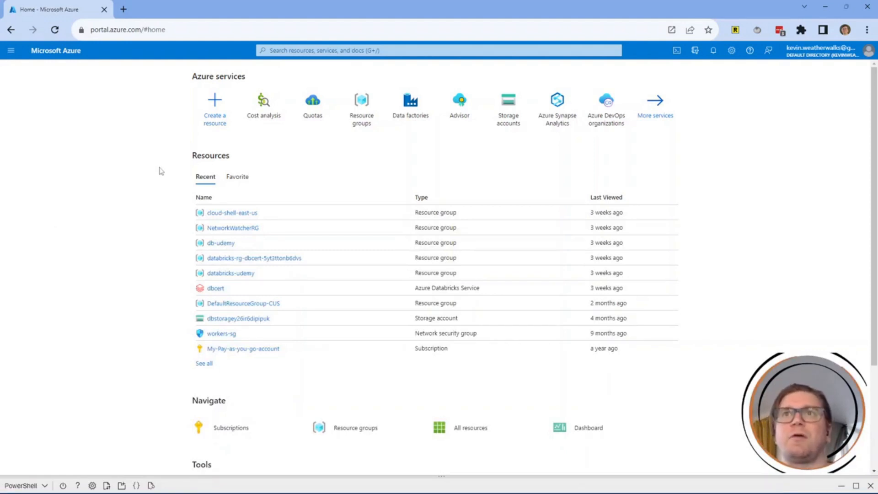
Go to Resource groups, open dp203-v0j65kt, then the synapsev0j65kt Synapse workspace.
click(360, 121)
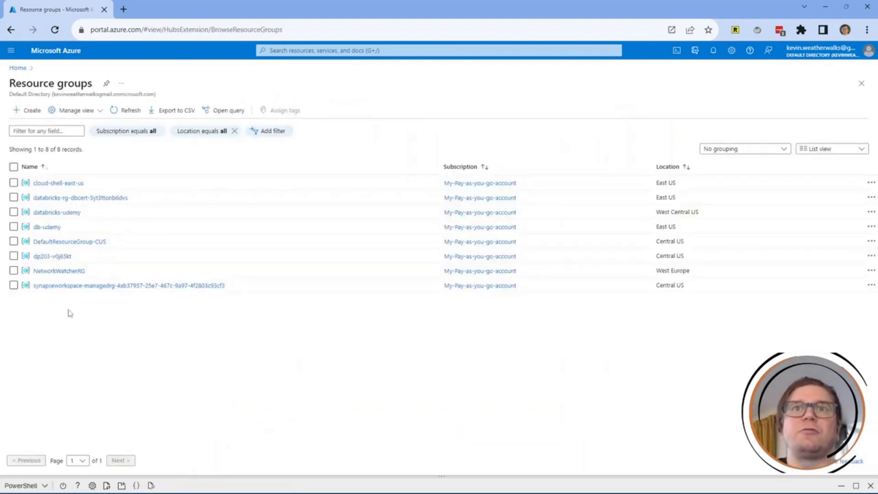
click(53, 257)
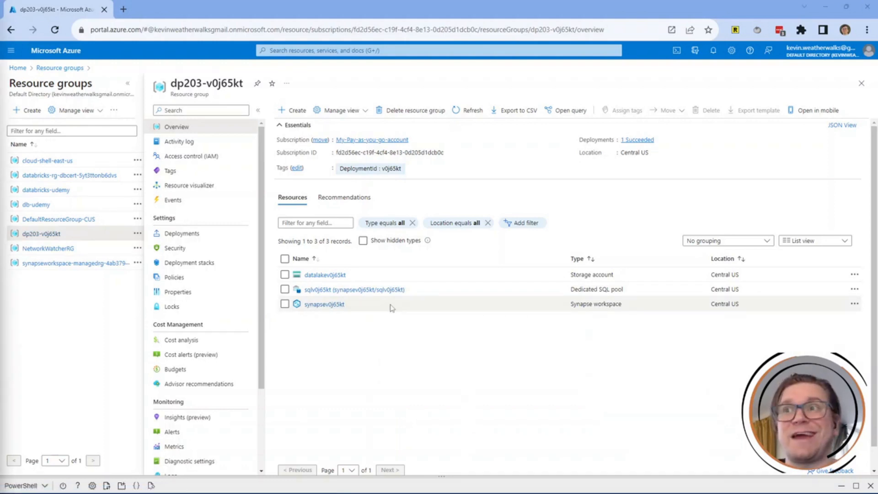
click(304, 305)
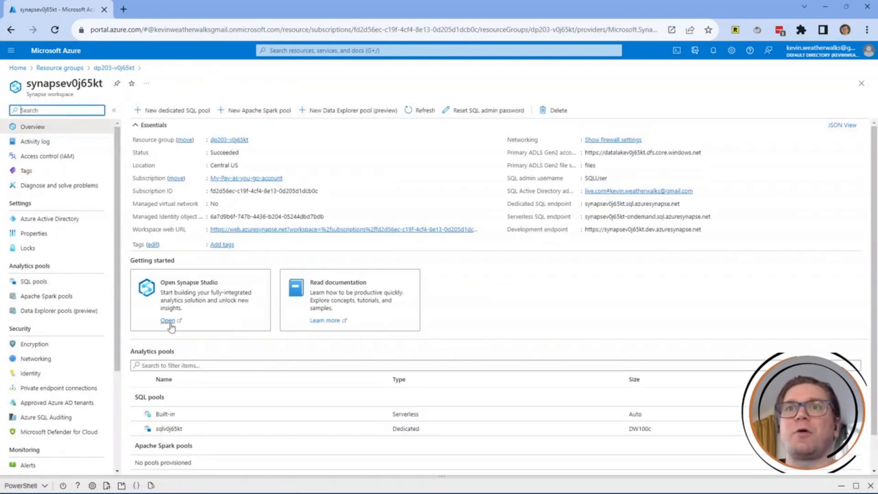
Launch Synapse Studio for synapsev0j65kt and switch to its new tab.
click(168, 321)
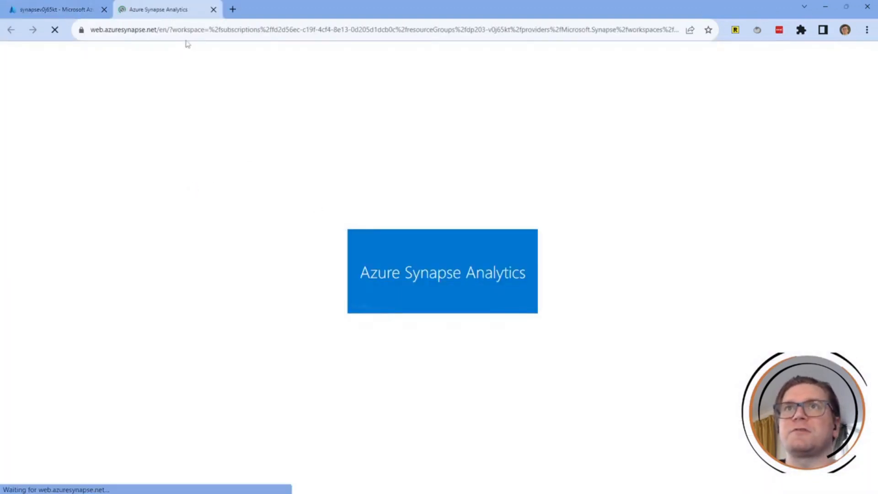
click(67, 13)
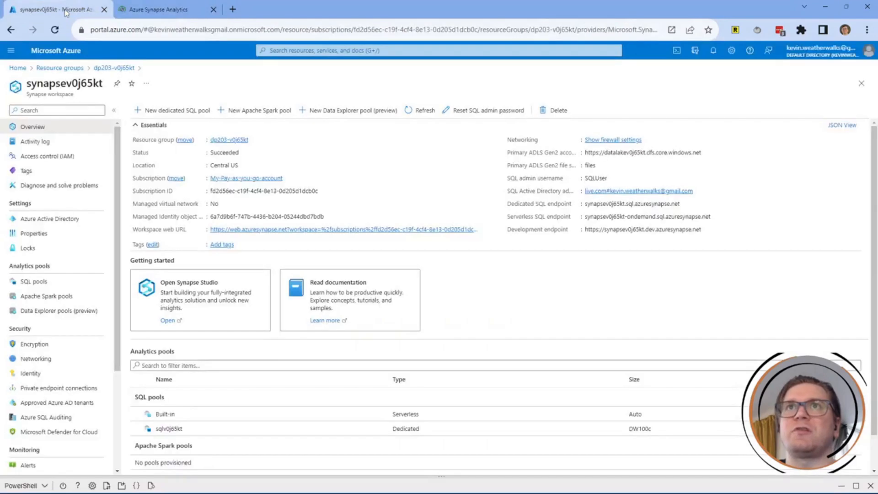
click(157, 14)
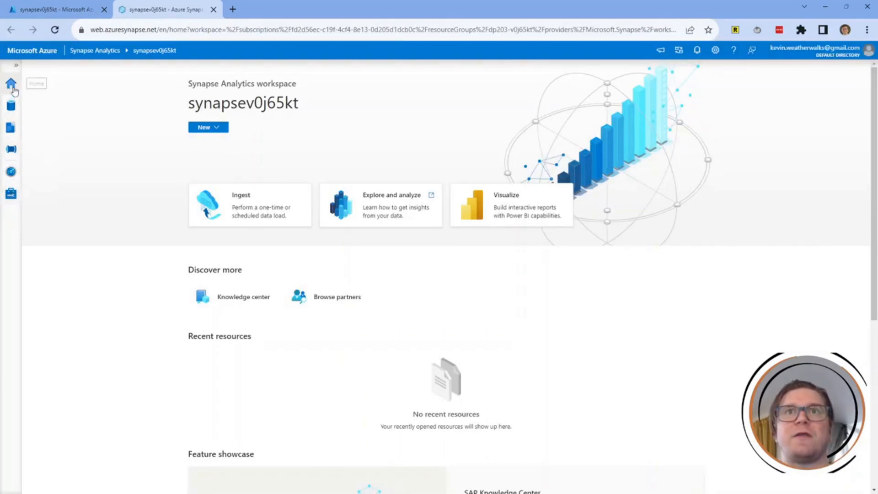
Show the Manage hub's SQL pools list, with dedicated pool sqlv0j65kt paused.
click(15, 67)
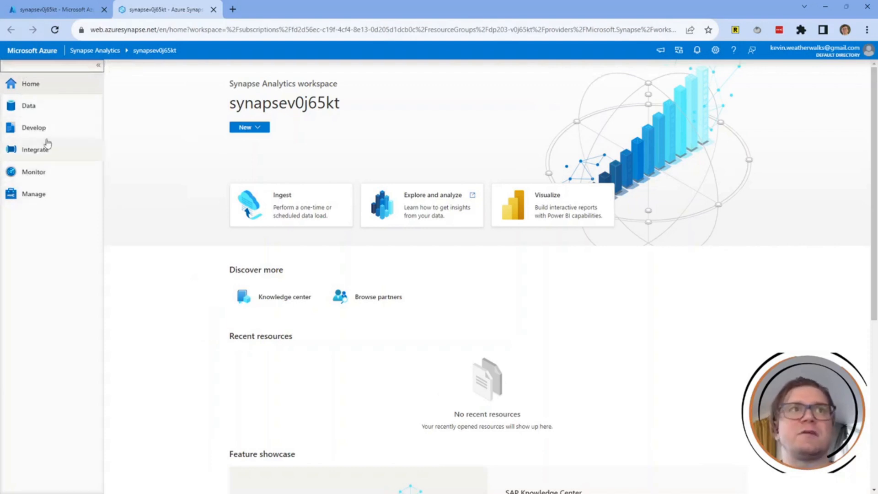
click(44, 201)
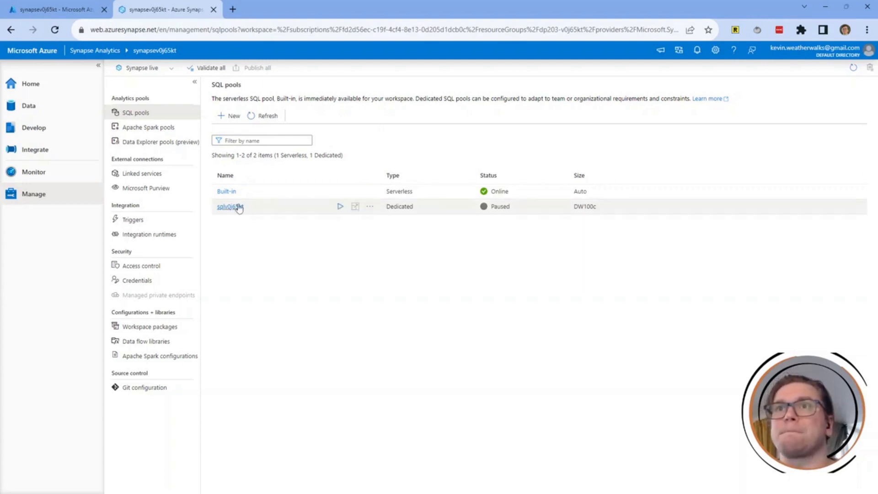
Resume the paused sqlv0j65kt dedicated pool and refresh until it shows Online.
click(340, 207)
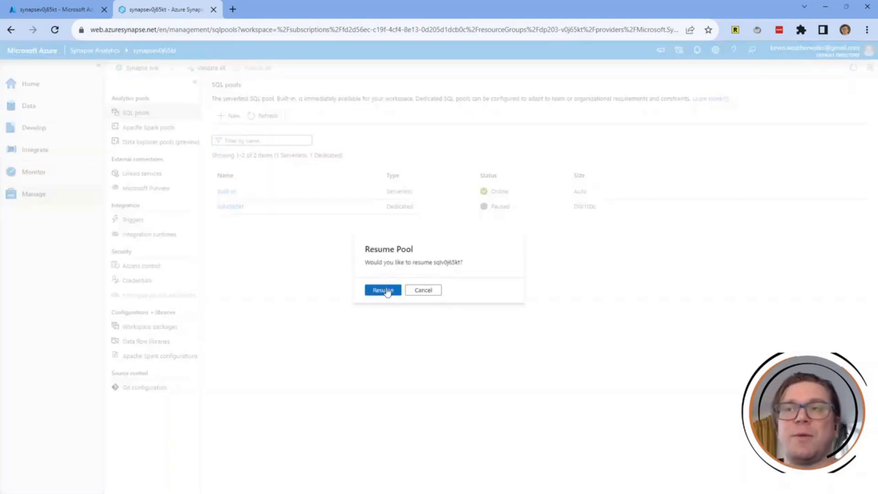
click(386, 291)
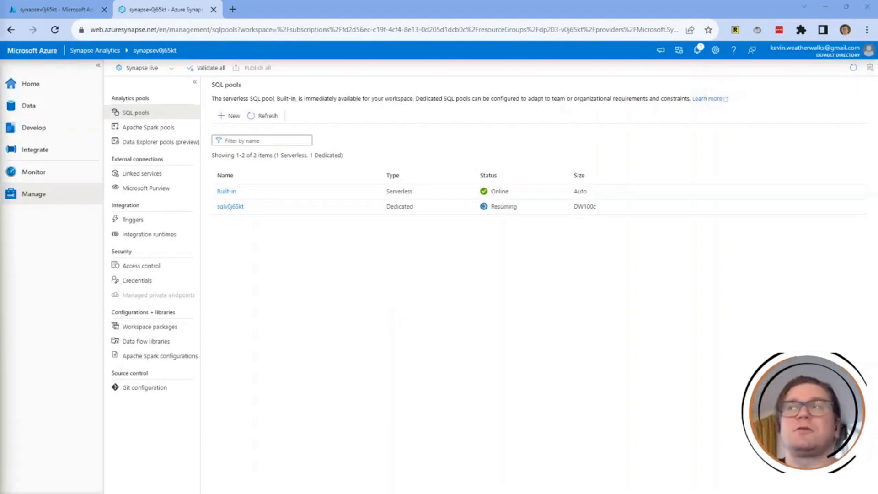
click(854, 69)
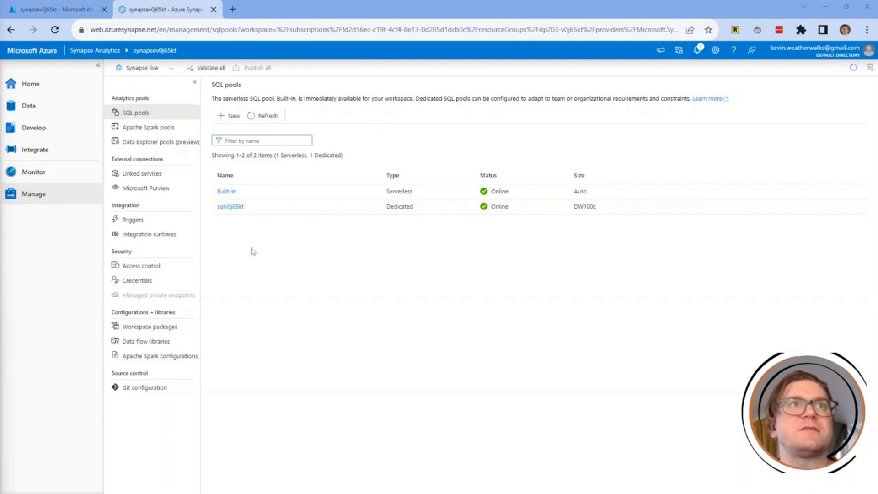
click(51, 110)
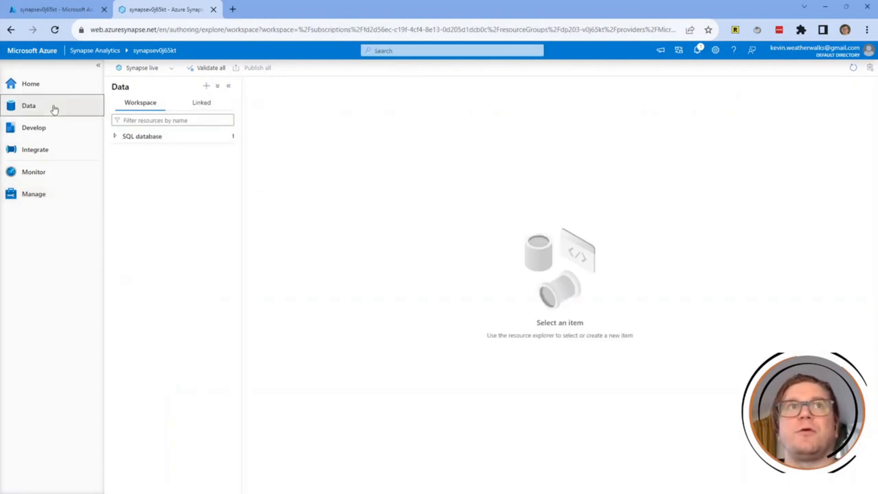
Expand linked Azure Data Lake Storage Gen2 to the synapsev0j65kt (Primary) account, widening the panel.
click(210, 107)
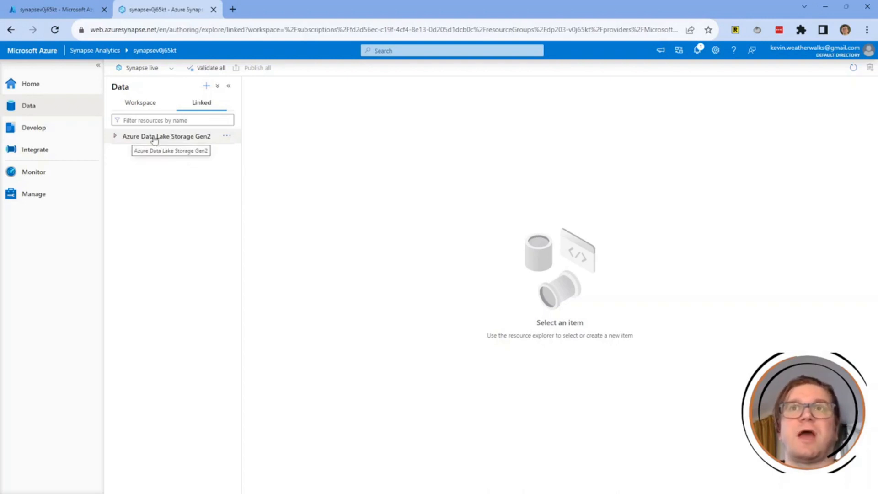
click(115, 137)
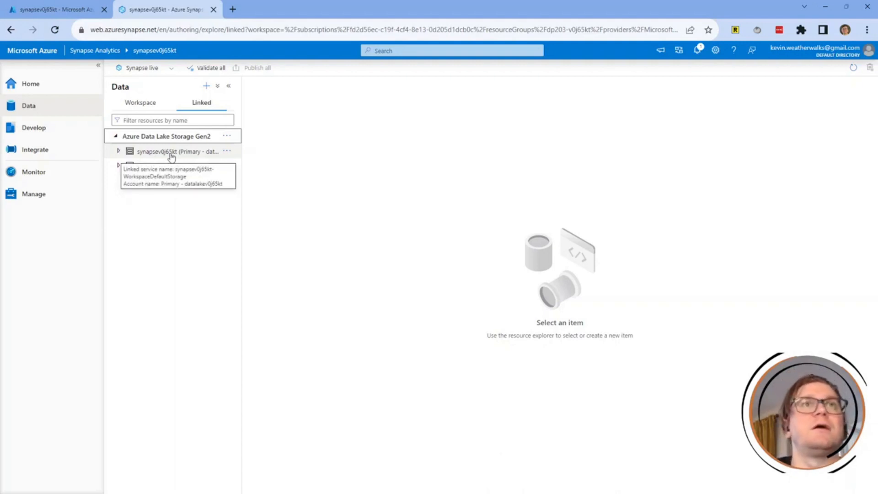
click(119, 151)
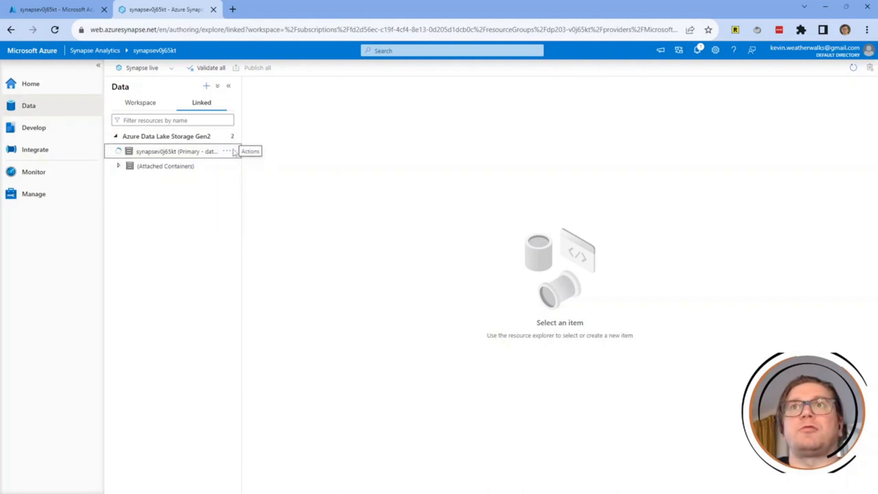
drag(242, 137, 269, 140)
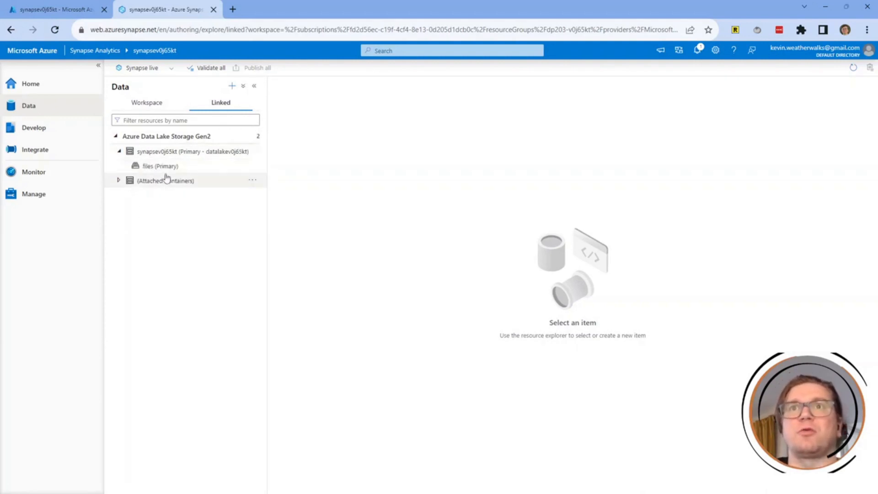
Open the data folder in the files (Primary) container and list Product.csv's actions.
click(168, 169)
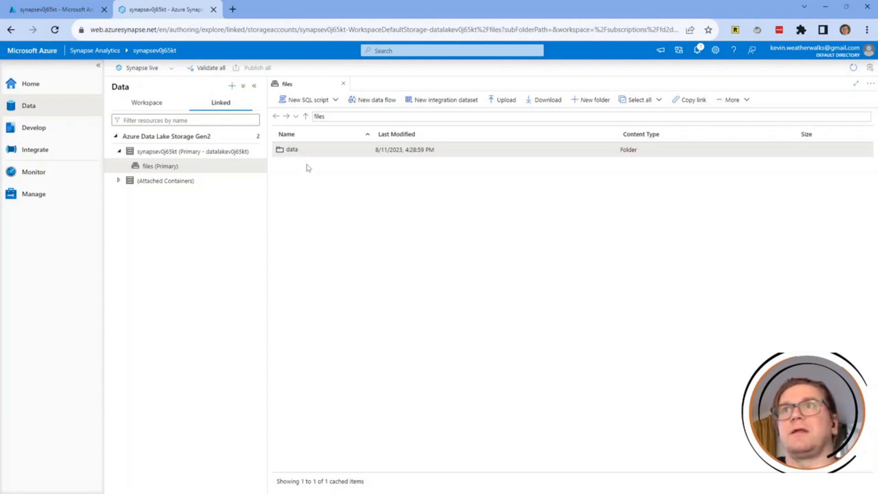
double_click(284, 151)
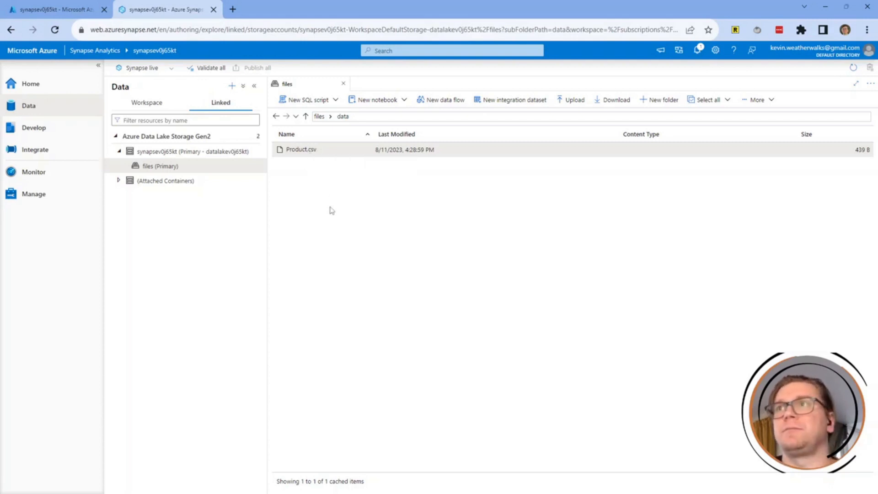
right_click(312, 153)
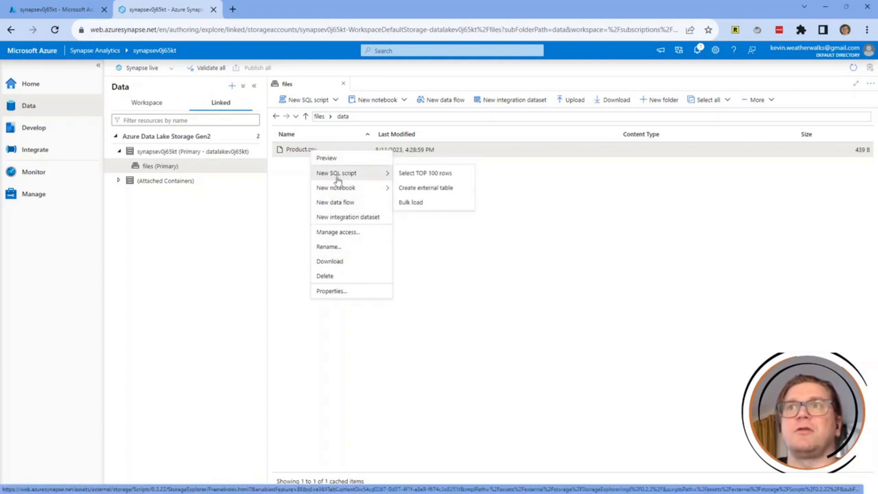
mouse_move(338, 191)
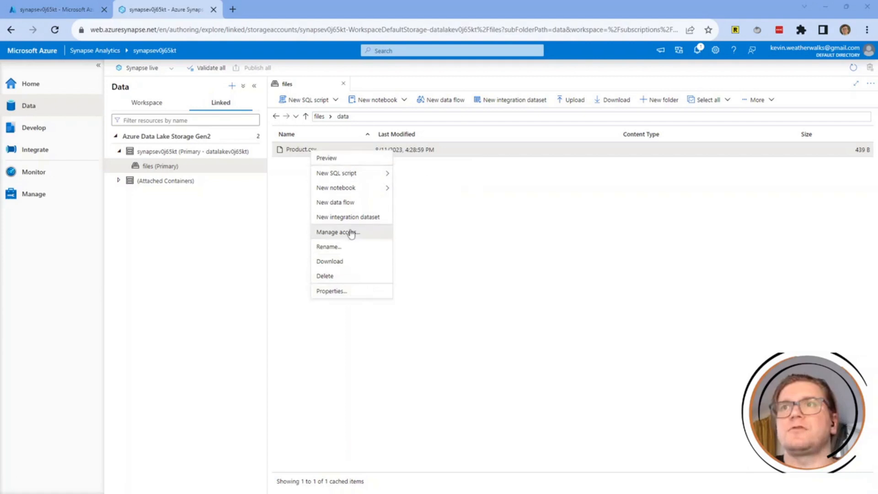
mouse_move(348, 172)
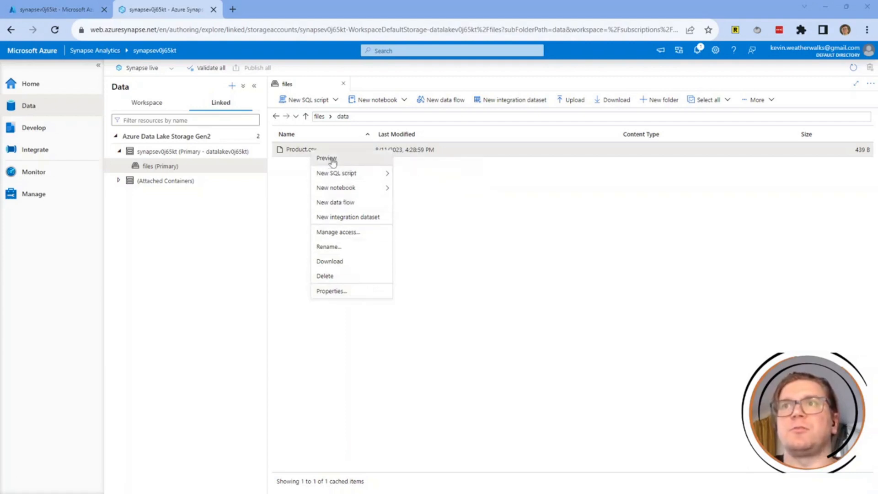
click(333, 161)
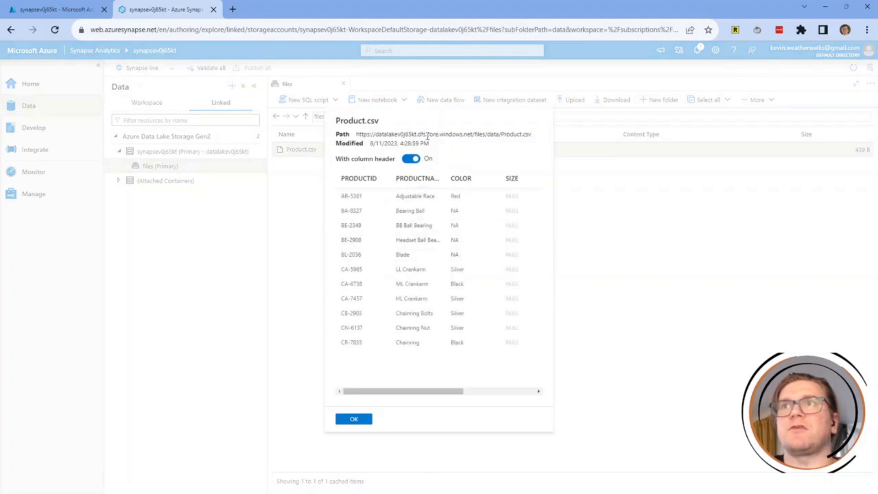
drag(394, 134, 435, 134)
click(476, 135)
click(430, 133)
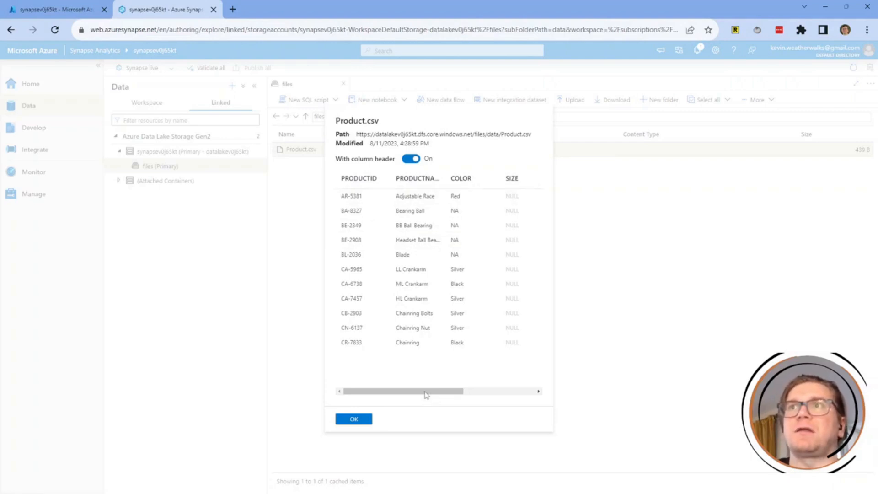
drag(444, 173, 457, 174)
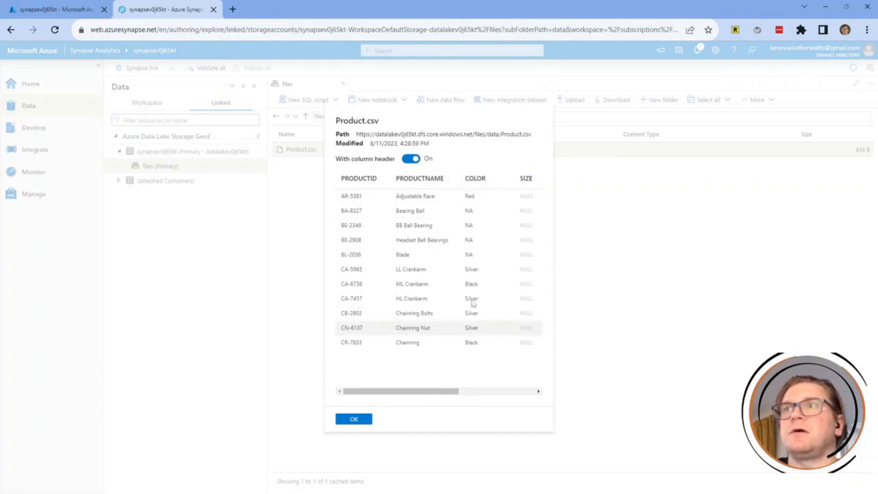
drag(448, 393, 546, 389)
drag(544, 179, 551, 180)
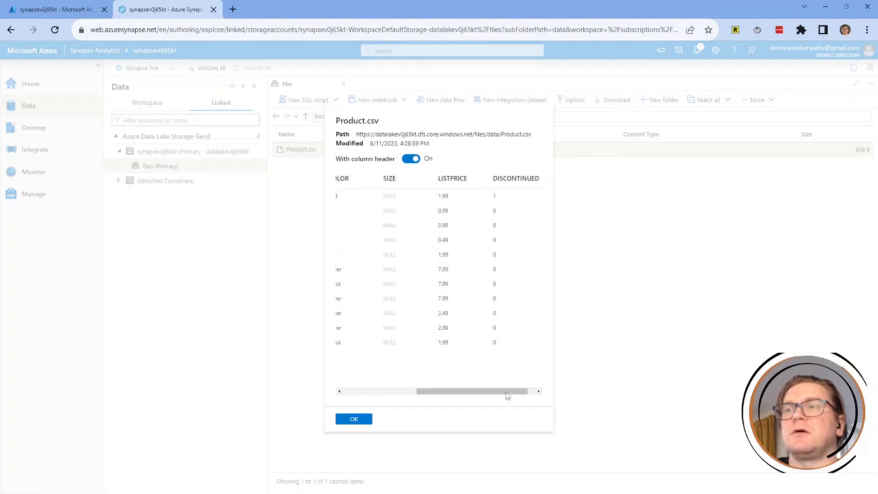
drag(505, 396, 362, 418)
click(363, 418)
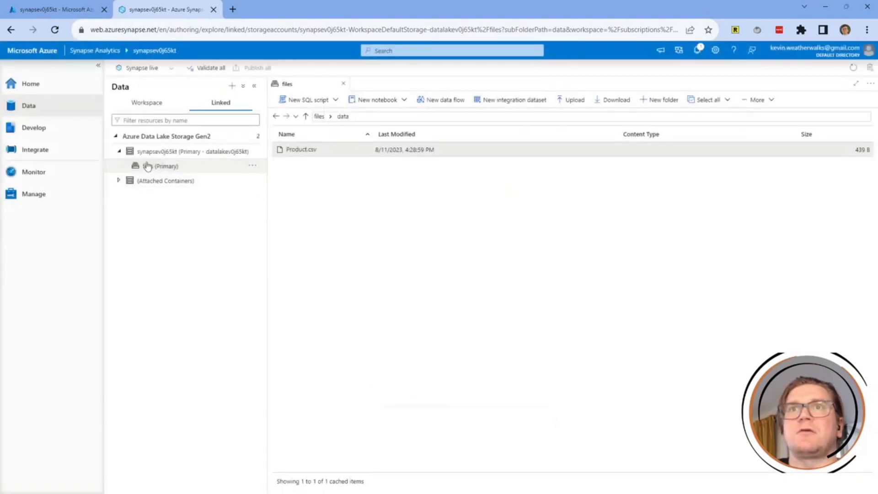
click(119, 151)
click(306, 207)
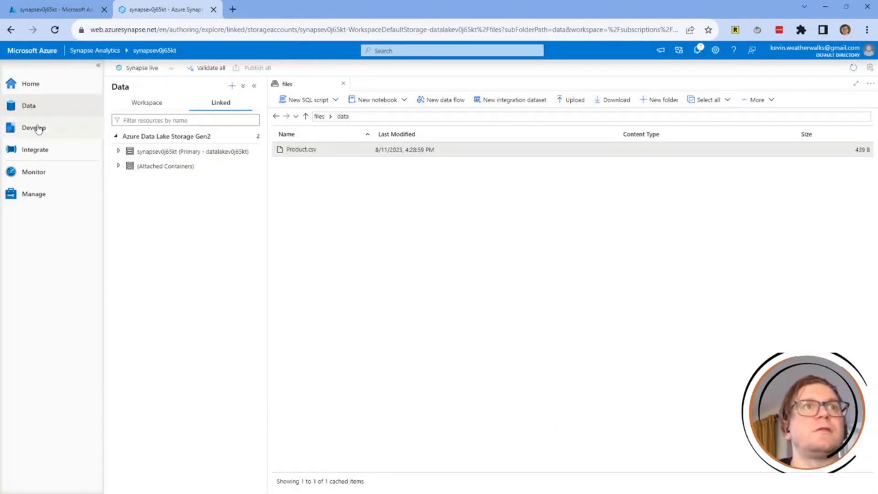
click(41, 194)
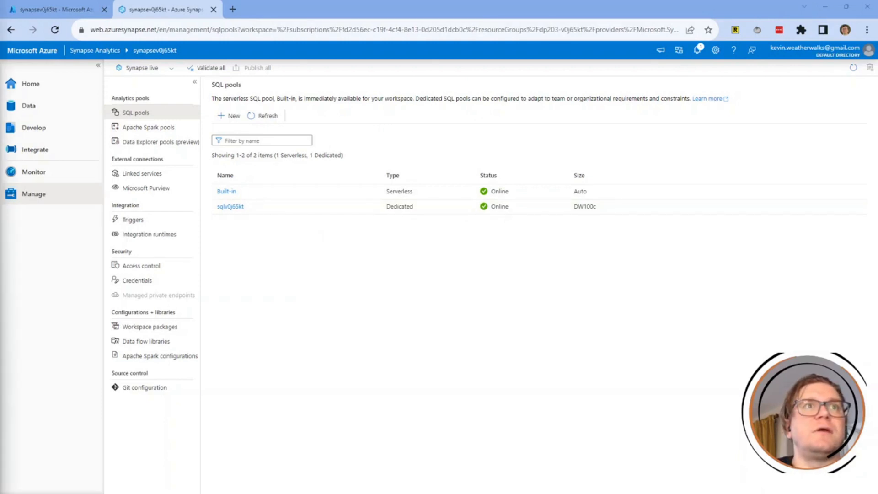
click(66, 108)
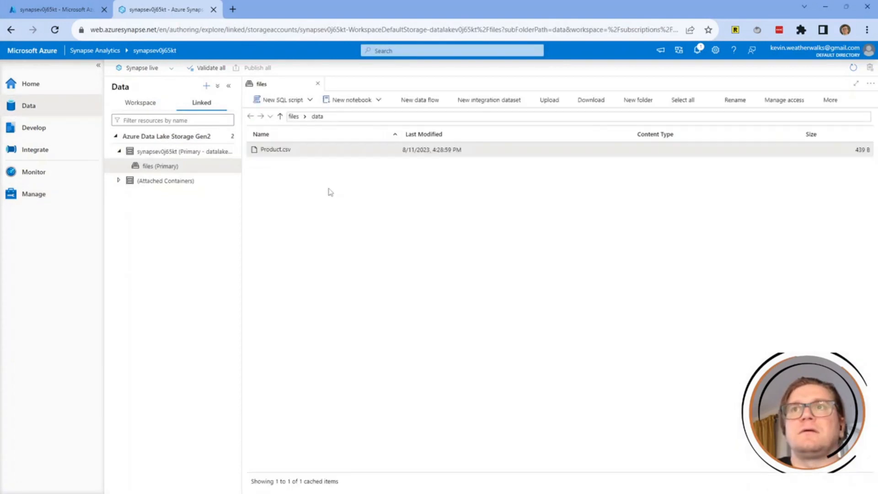
Expand the workspace SQL databases down to sqlv0j65kt, resizing the explorer panel.
click(141, 103)
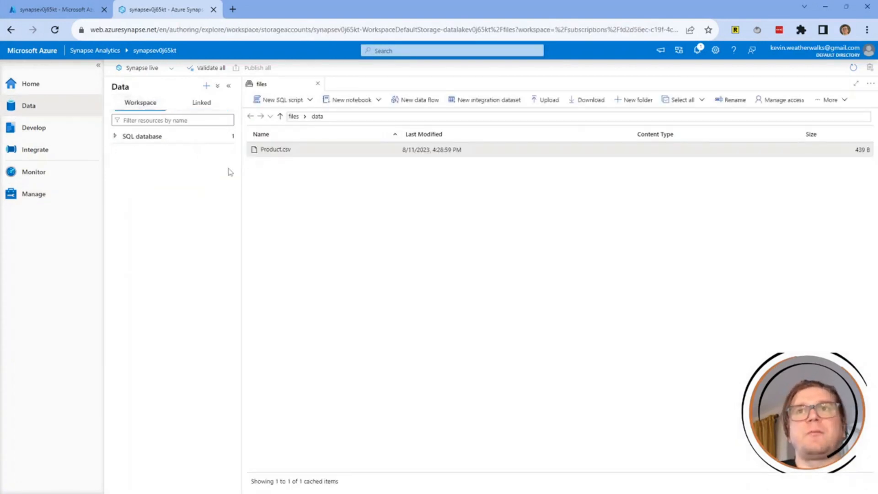
click(163, 141)
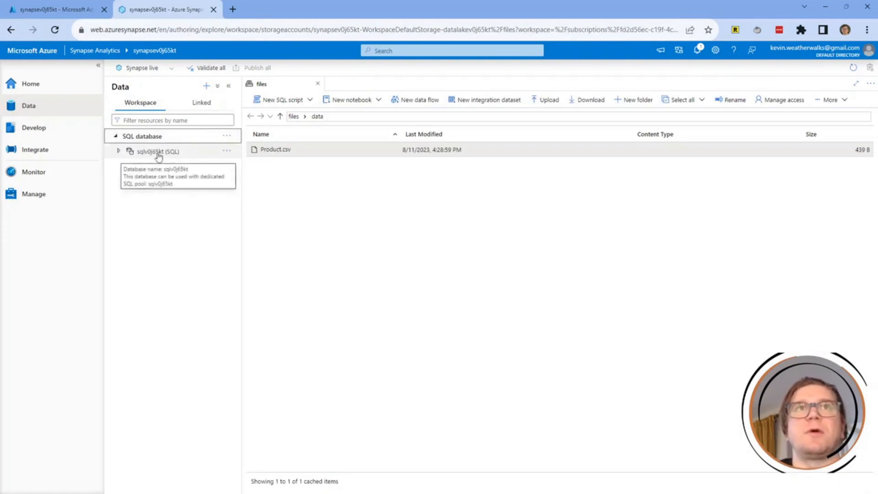
click(119, 151)
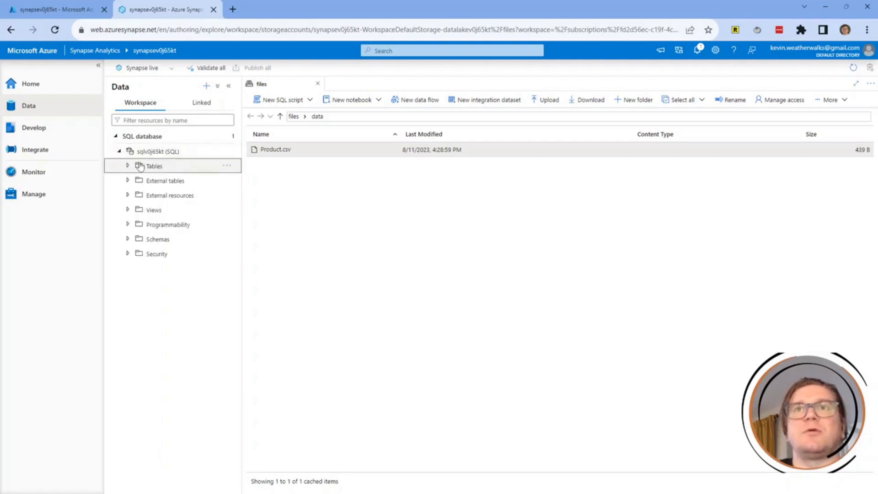
drag(162, 153, 177, 153)
drag(150, 345, 147, 345)
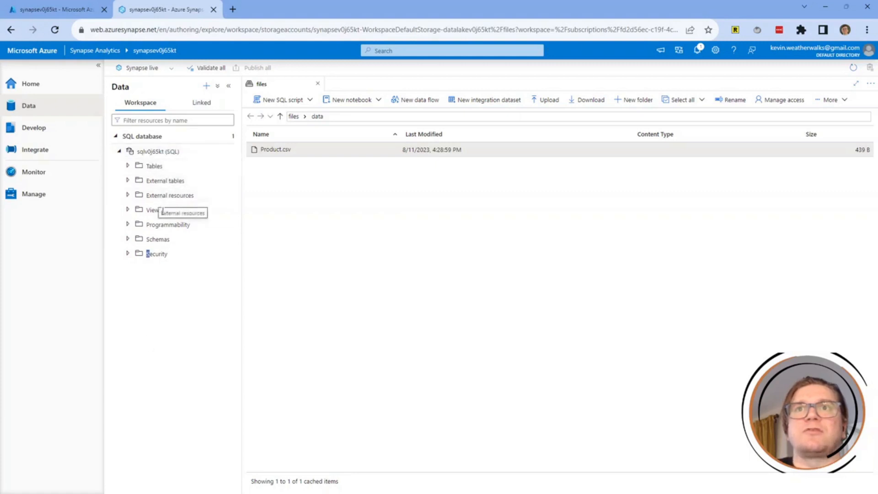
click(153, 286)
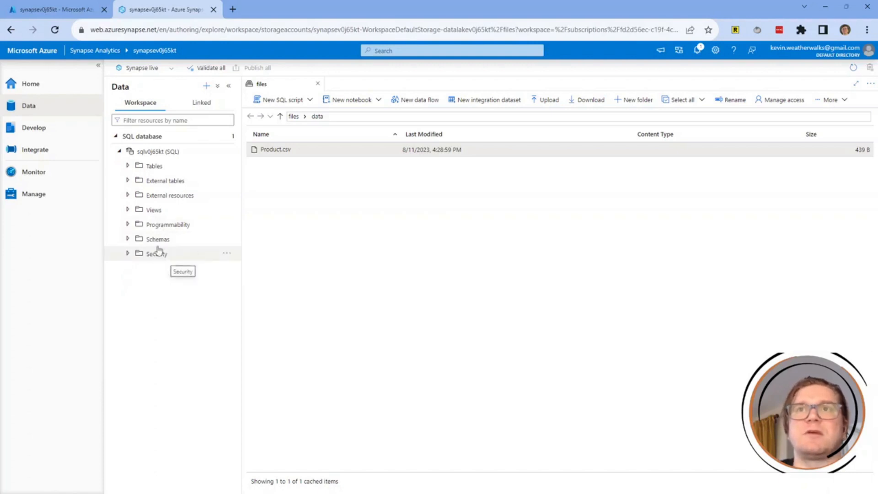
Expand Tables and dbo.DimProduct, then bring up its New SQL script choices.
click(152, 166)
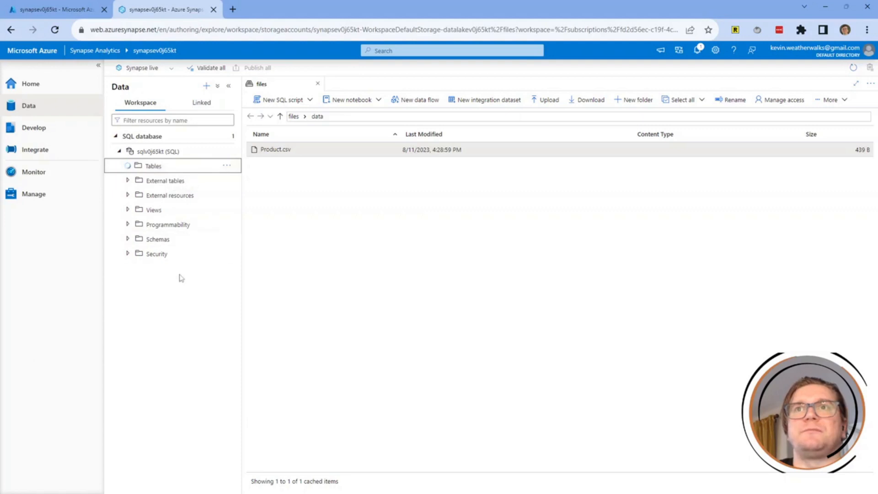
click(227, 166)
click(227, 166)
click(127, 166)
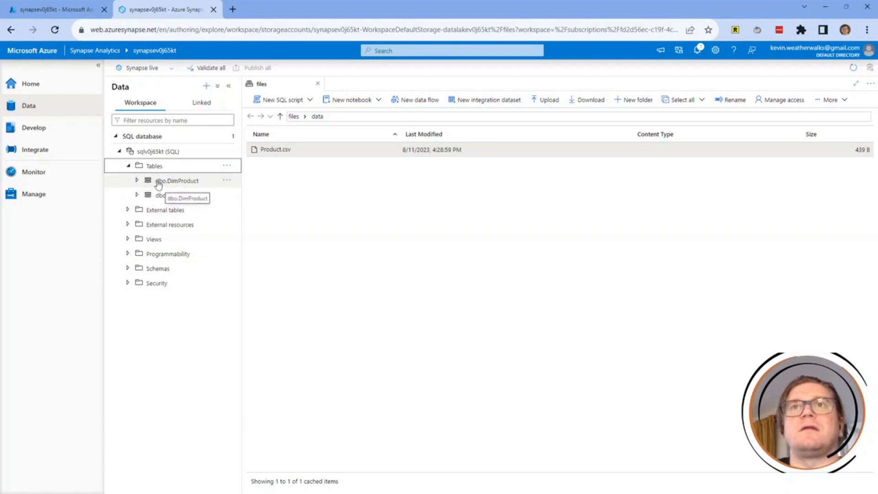
click(197, 186)
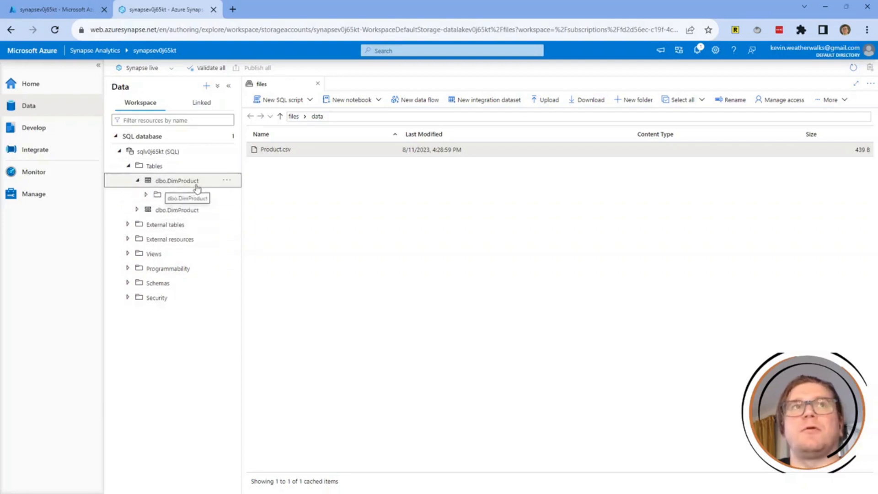
click(227, 181)
mouse_move(251, 194)
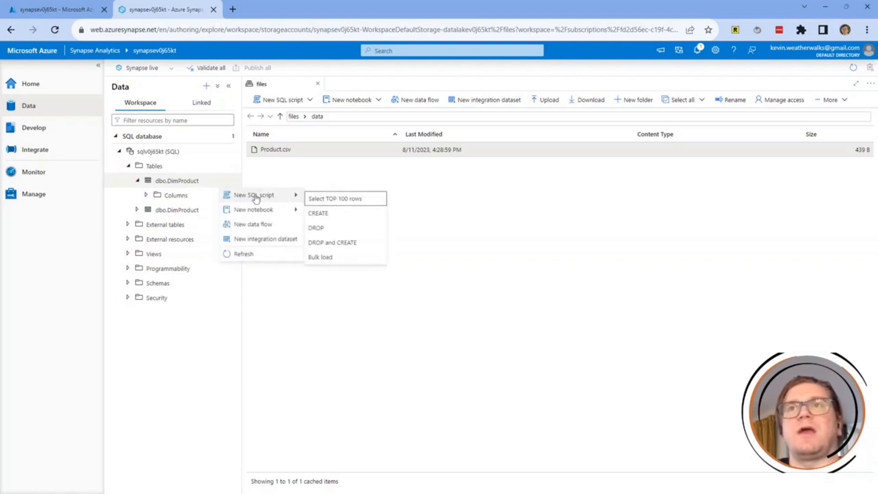
Run a Select TOP 100 rows script on dbo.DimProduct, returning the Adjustable Race row.
click(324, 201)
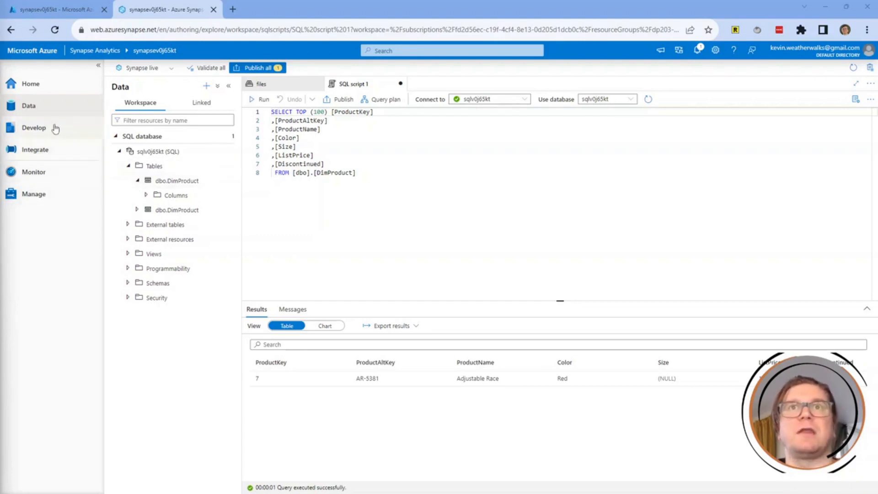
click(44, 150)
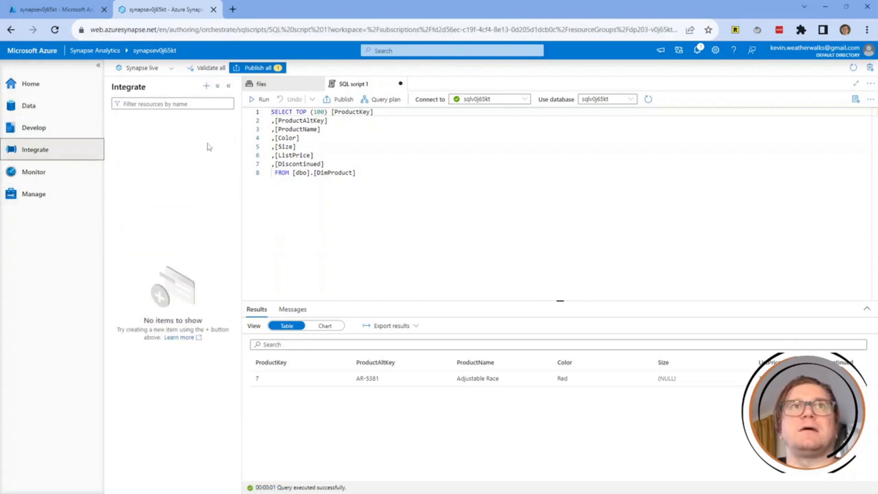
Create a new pipeline named 'Load Product Data' and hide its Properties pane.
click(207, 86)
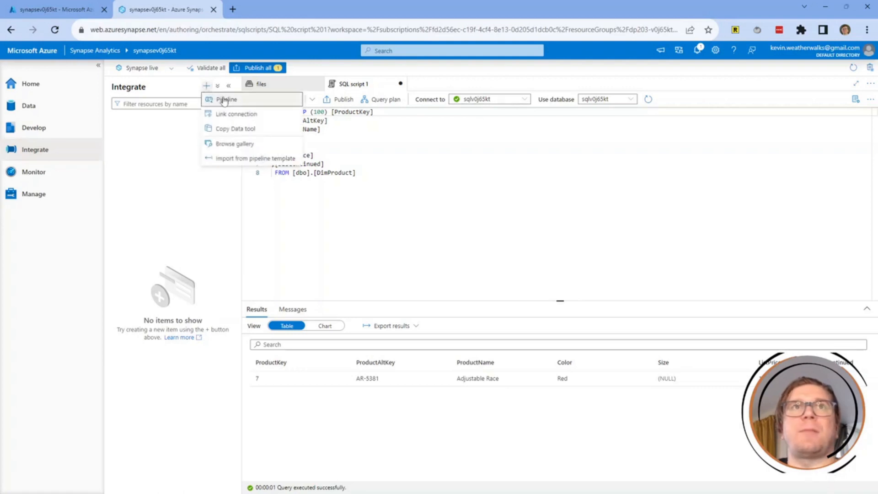
click(224, 100)
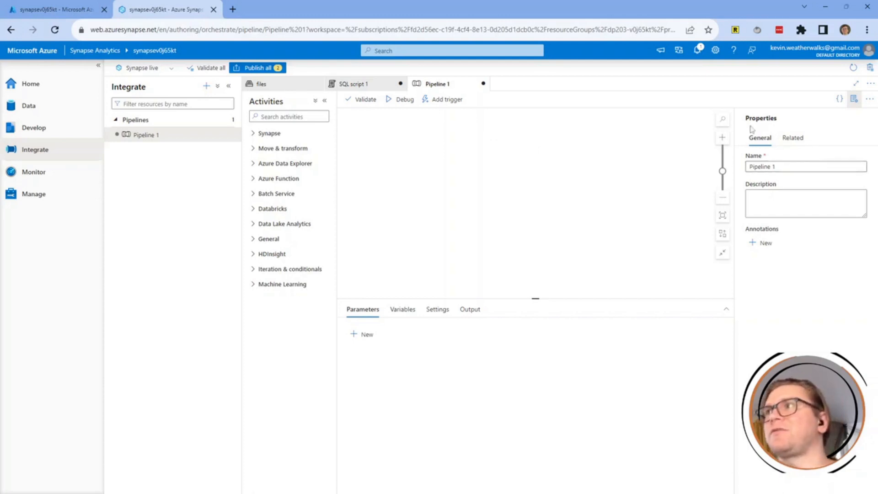
triple_click(770, 166)
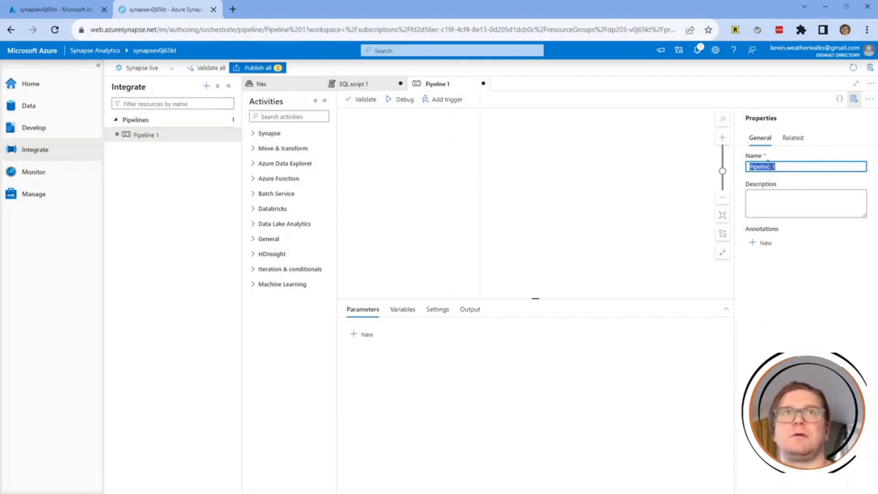
text(Load Product)
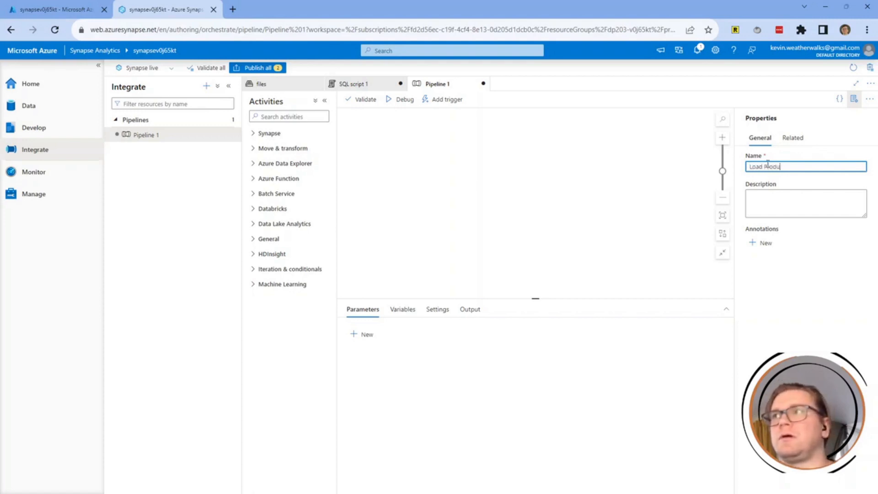
key(BackSpace)
key(BackSpace)
text(t Data)
click(806, 251)
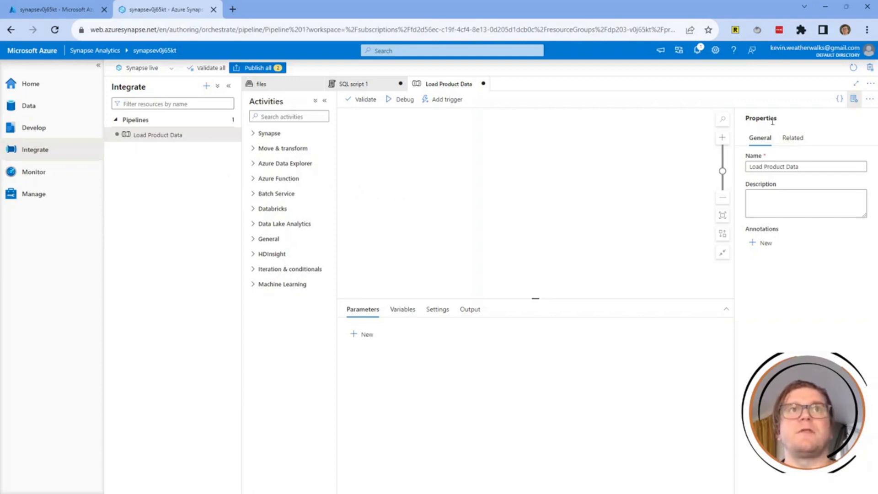
click(854, 99)
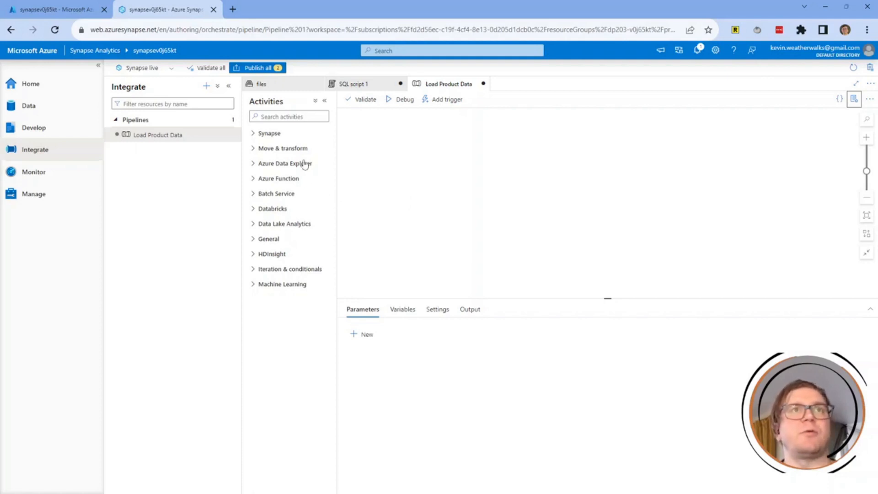
Place a Data flow activity from Move & transform onto the pipeline canvas.
click(275, 151)
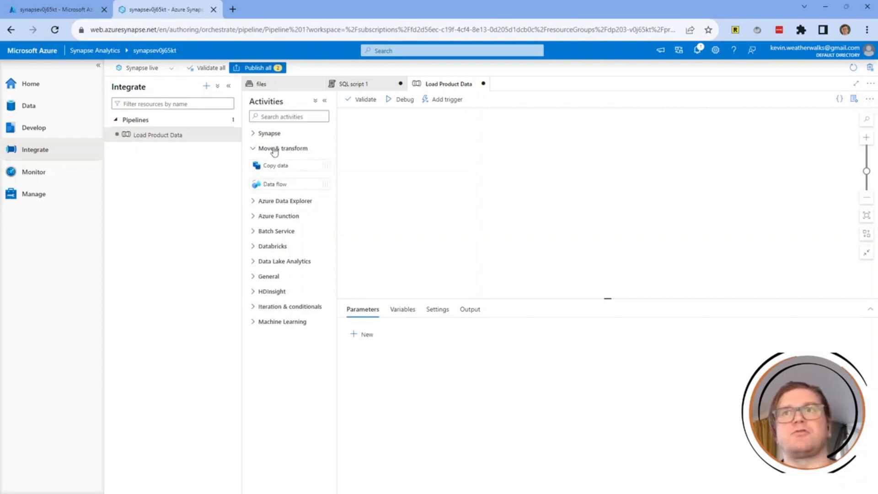
drag(282, 180, 450, 167)
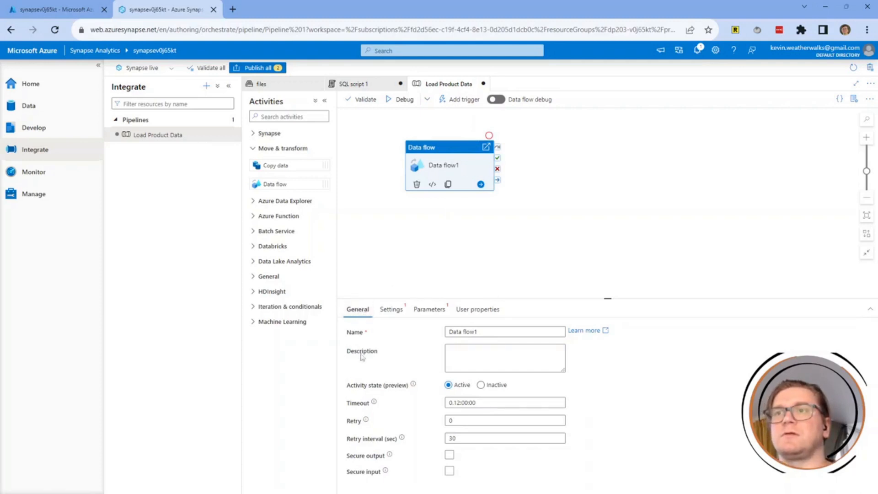
click(392, 310)
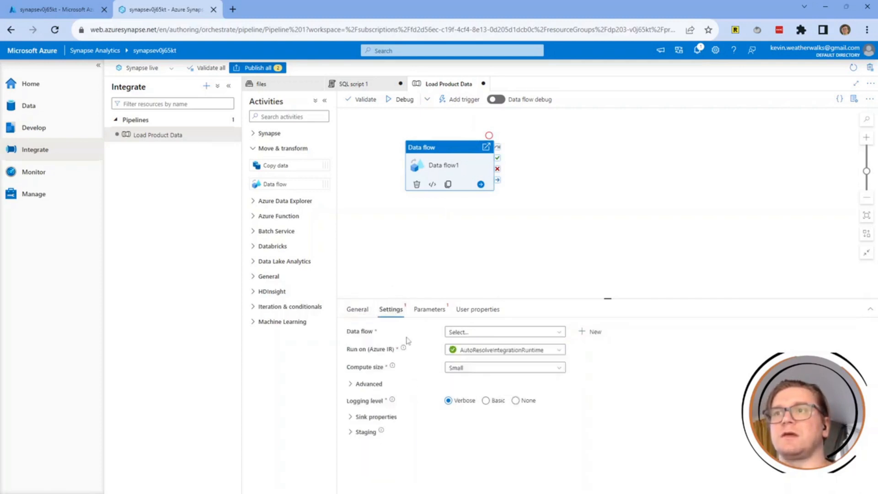
click(428, 309)
click(471, 310)
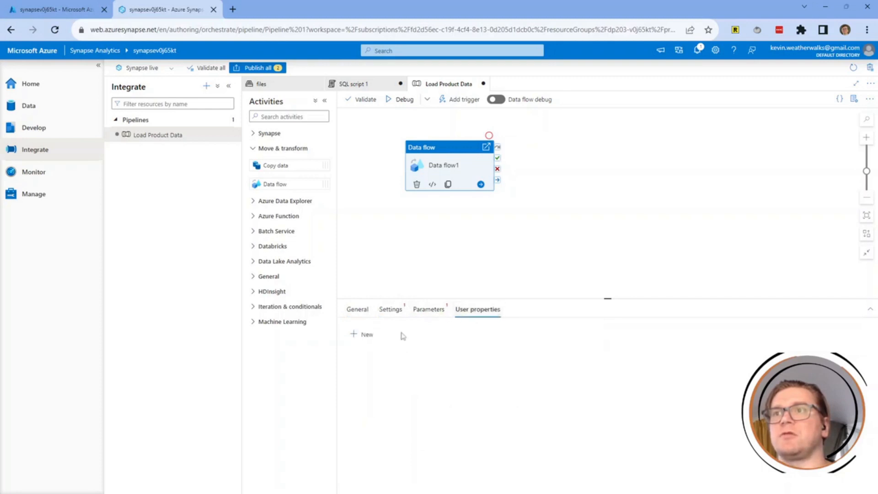
click(356, 309)
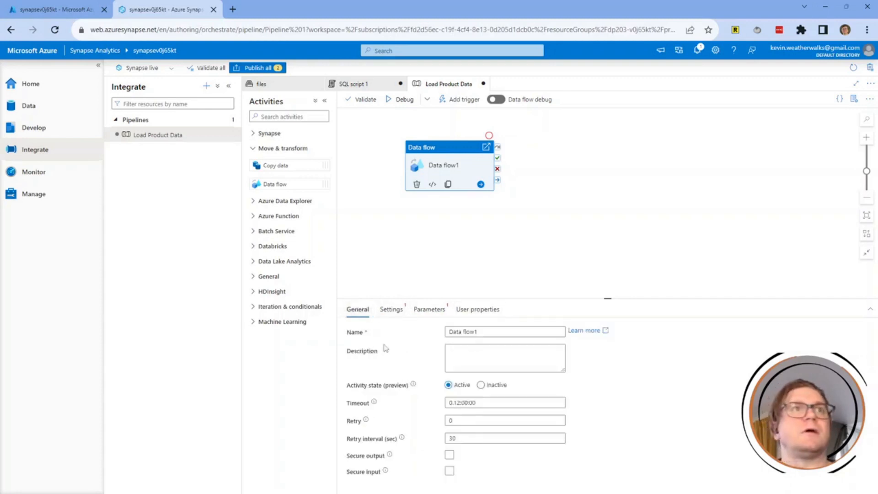
Rename the data flow activity from 'Data flow1' to LoadProducts.
triple_click(521, 330)
click(519, 330)
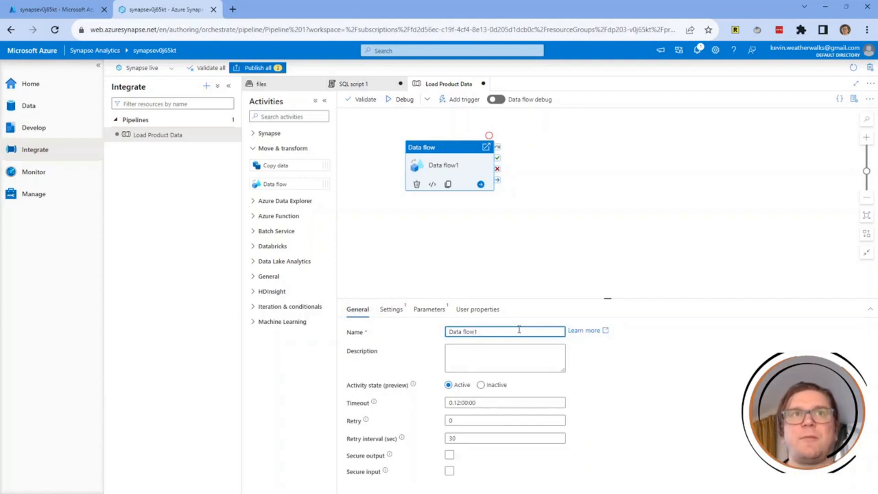
key(ctrl+shift+Left)
key(ctrl+shift+Left)
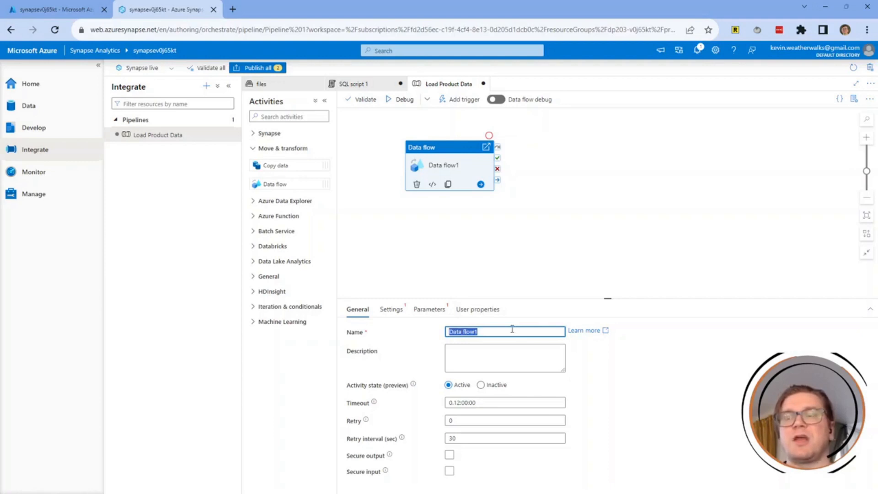
text(Load)
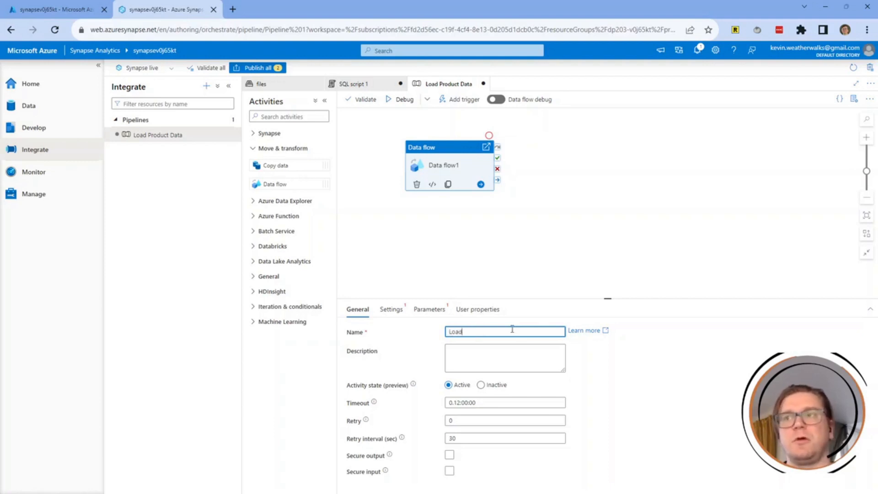
text(Products)
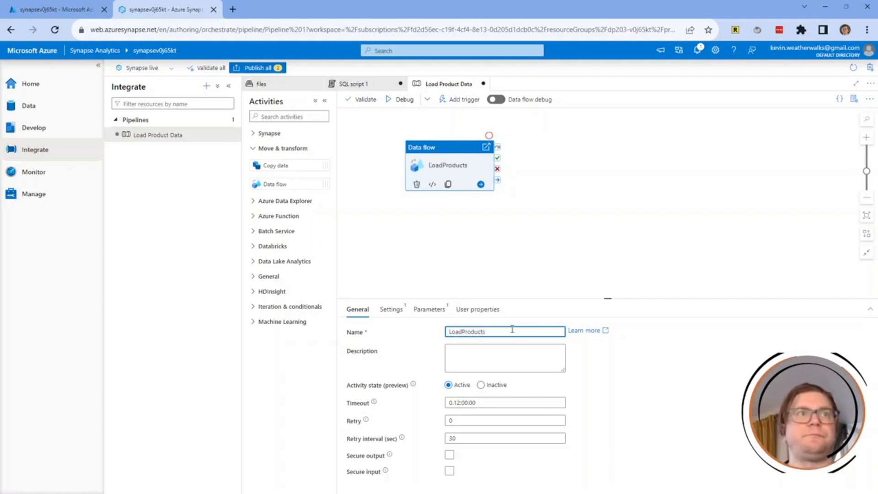
click(483, 354)
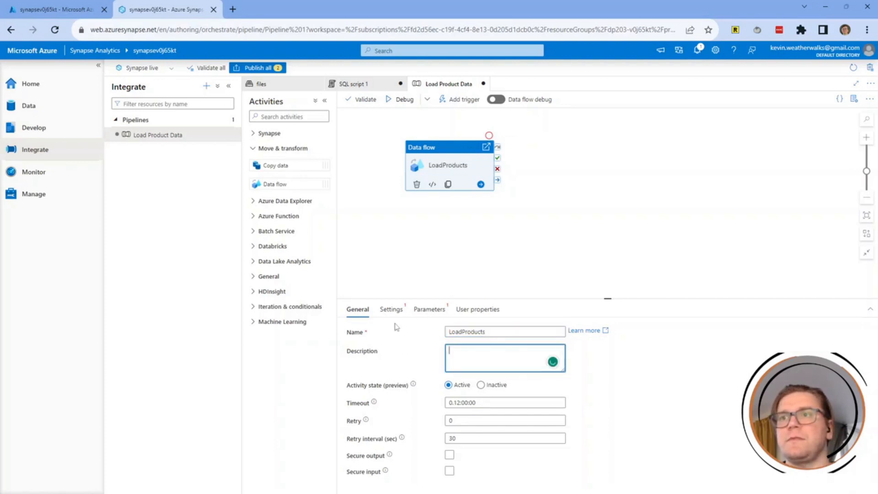
click(401, 314)
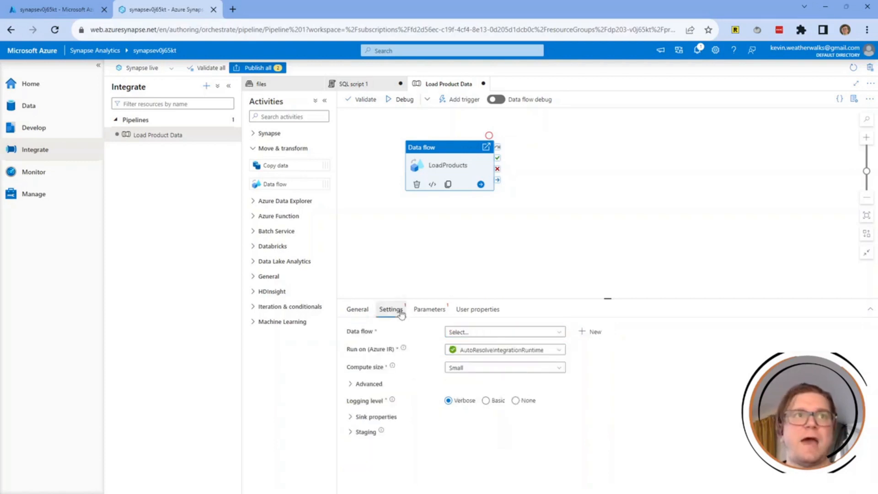
Set staging to WorkspaceDefaultStorage with folder path files/stage_products.
click(369, 433)
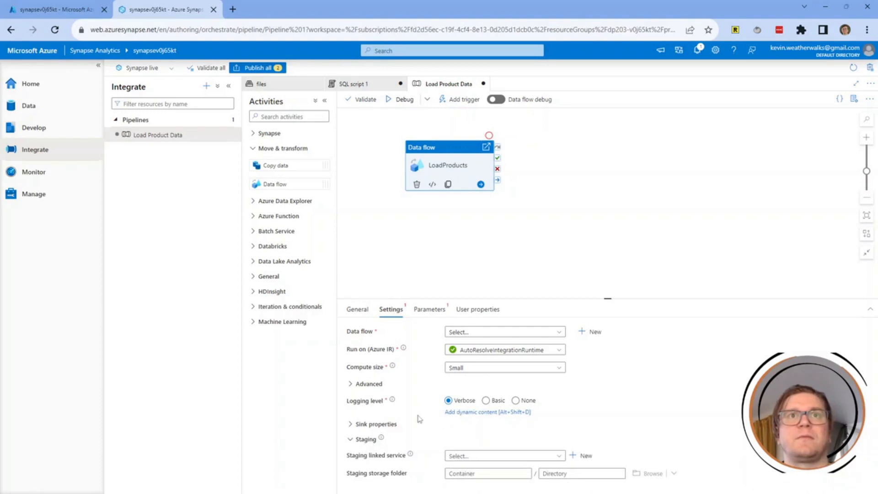
click(503, 450)
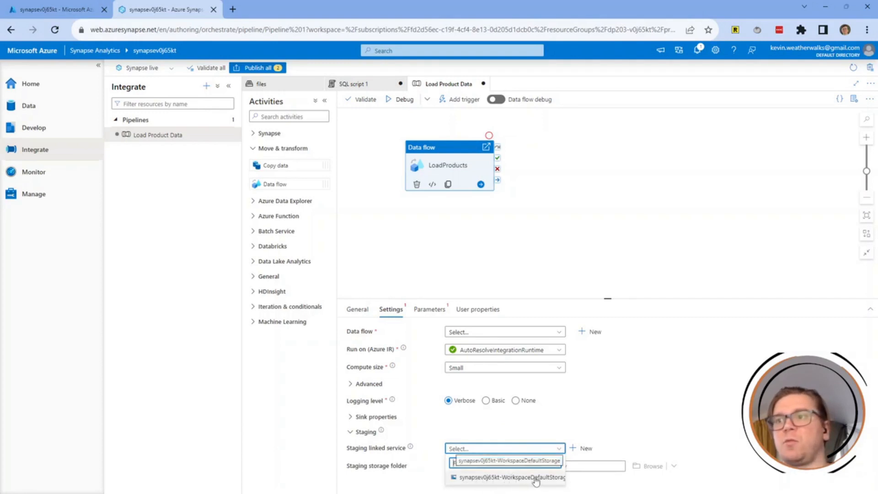
click(517, 478)
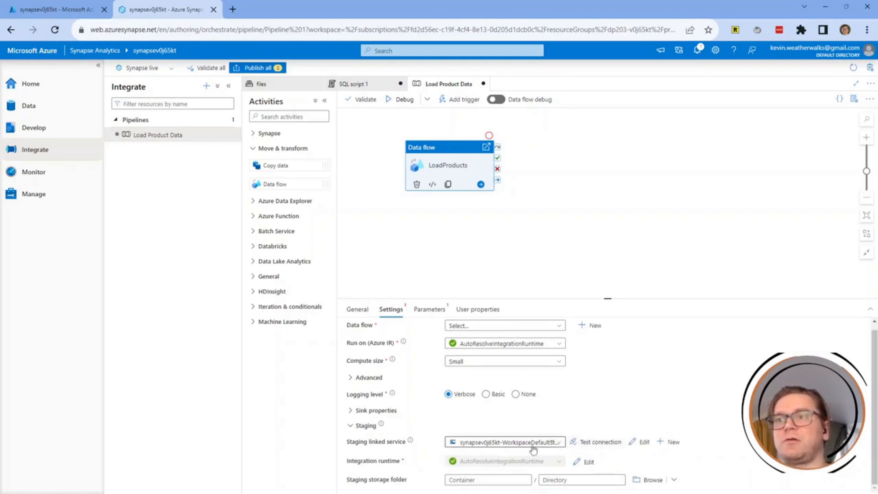
click(477, 480)
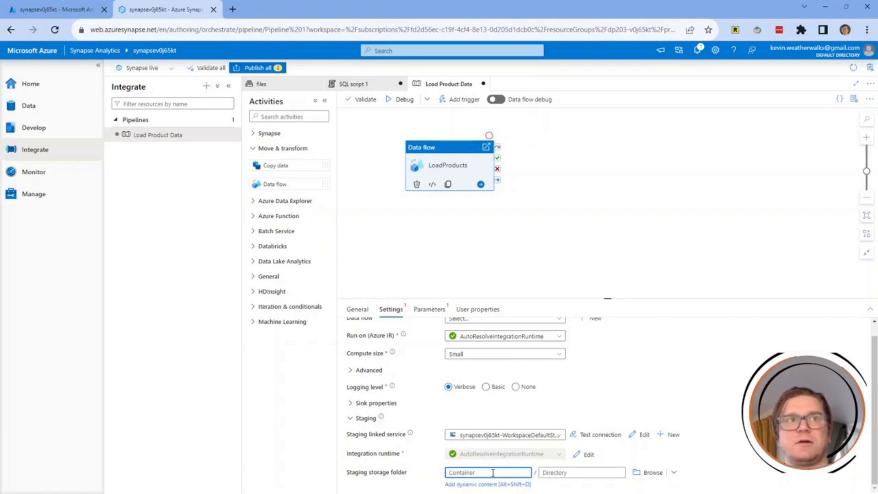
text(files)
key(Tab)
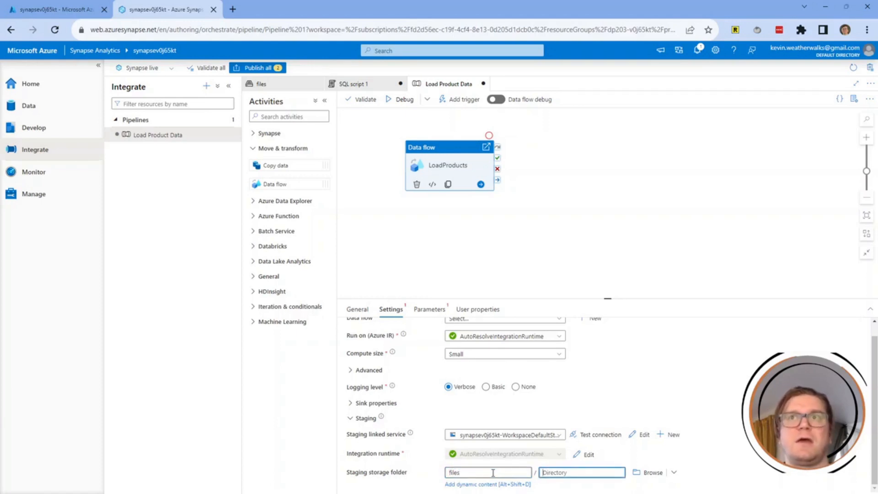
text(stage_pro)
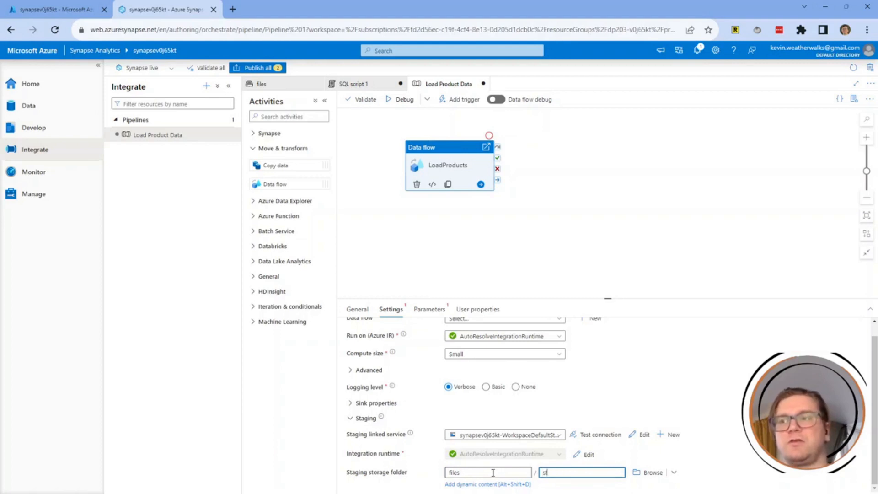
text(ducts)
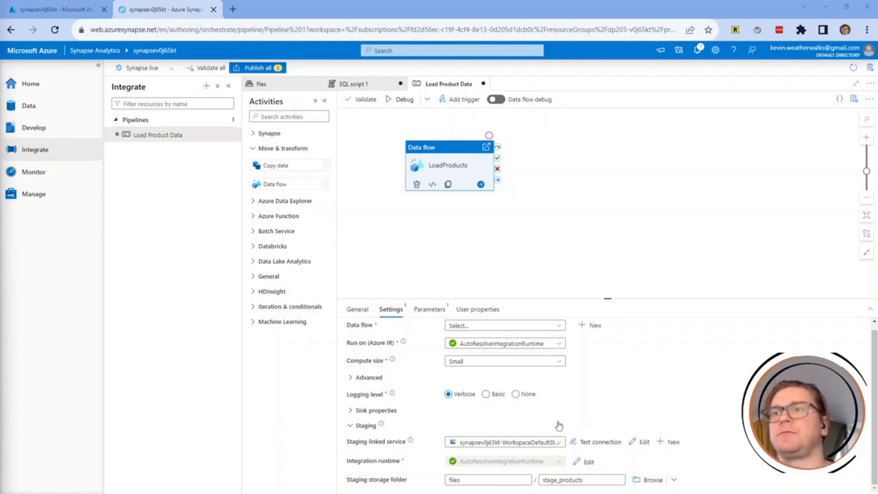
Create a new data flow for the LoadProducts activity.
scroll(429, 416, up, 1)
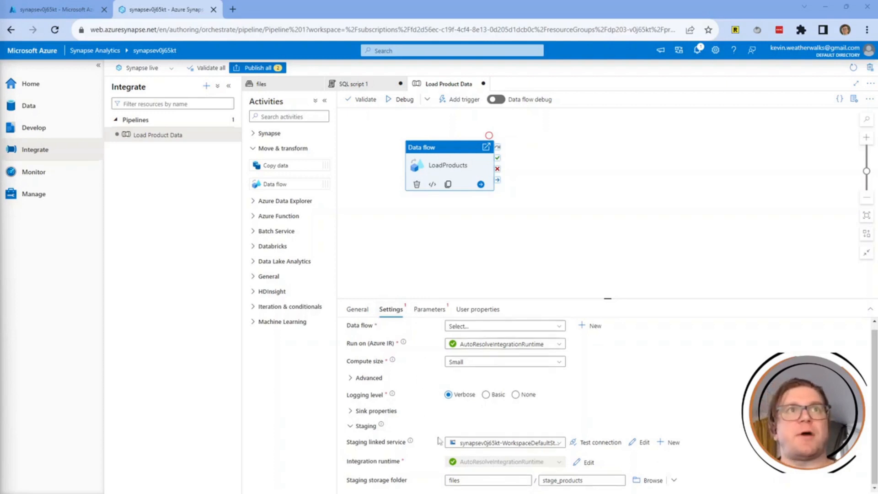
scroll(439, 402, down, 1)
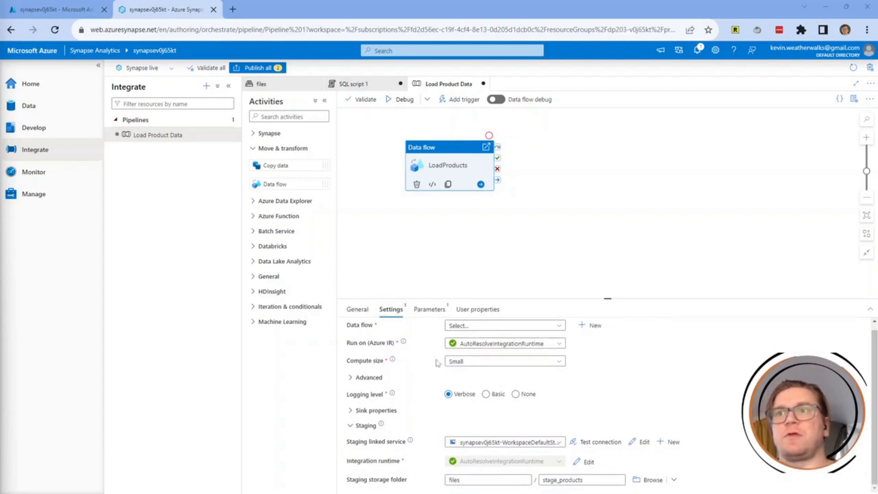
scroll(425, 374, up, 1)
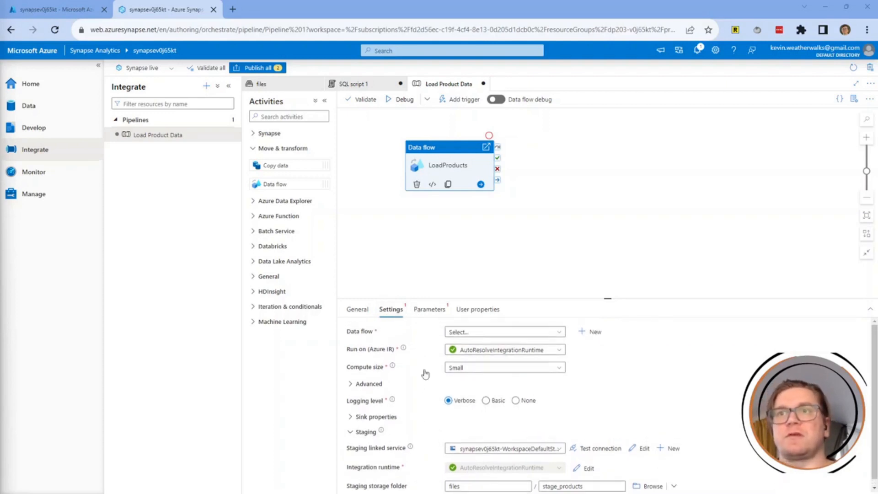
click(475, 334)
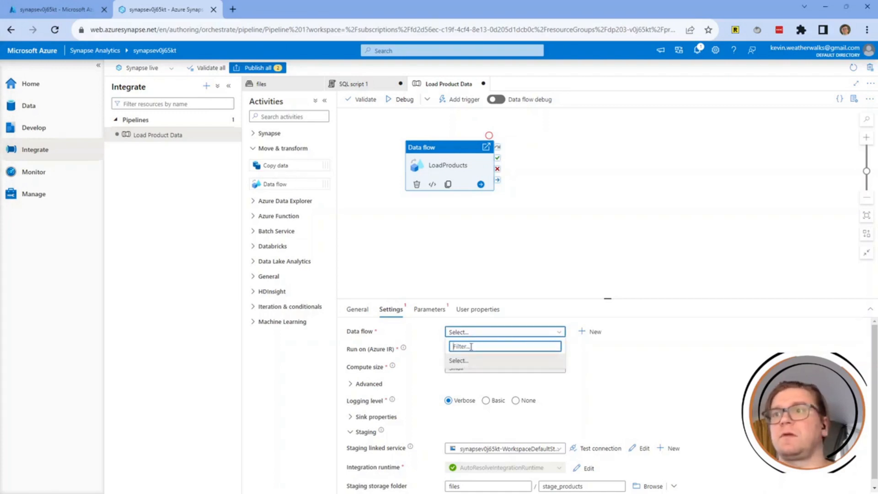
click(592, 332)
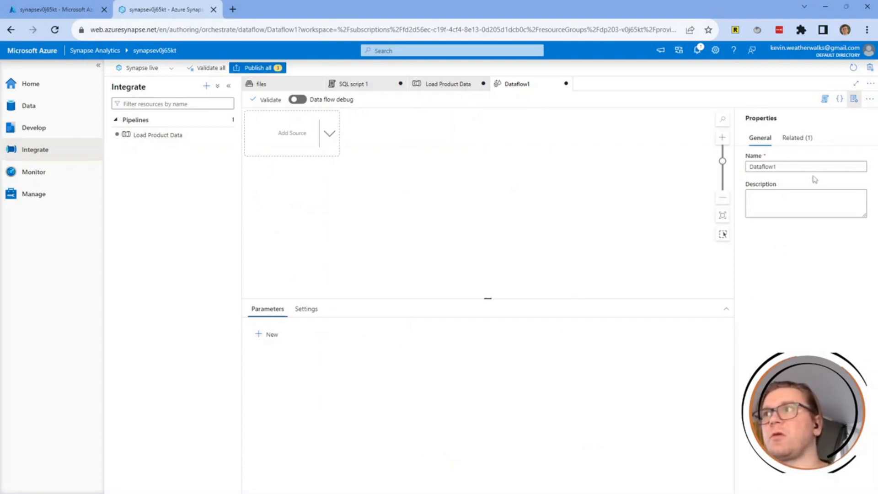
Rename Dataflow1 to LoadProductsData and close the properties pane.
double_click(786, 168)
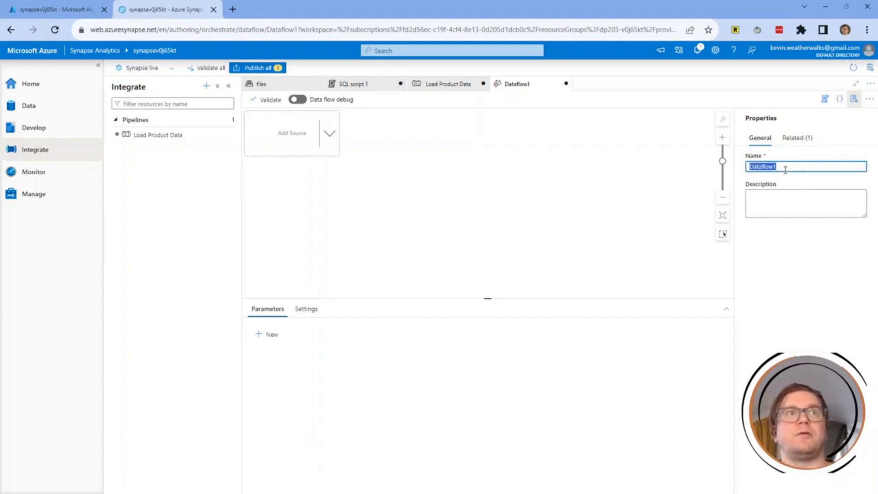
text(LoadProductsData)
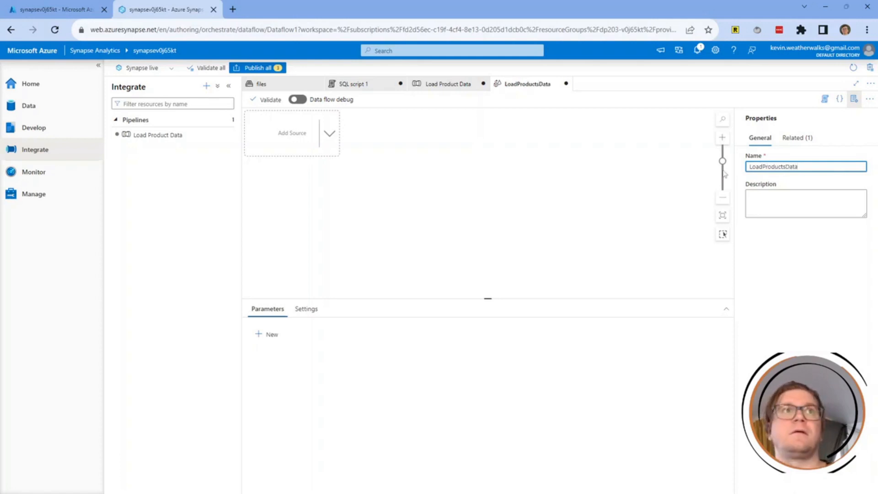
click(787, 192)
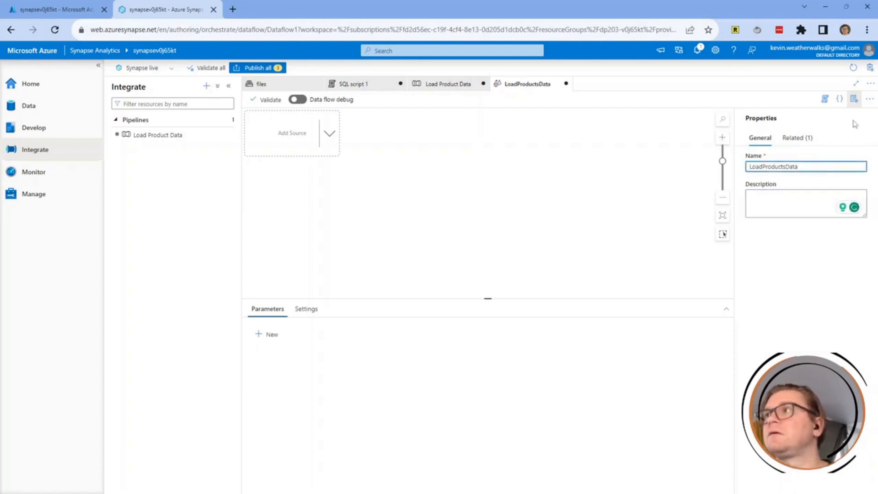
click(853, 99)
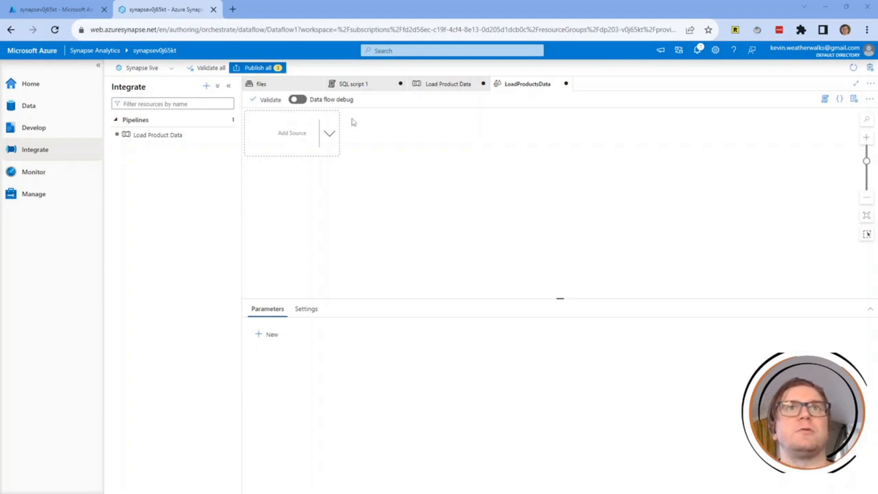
Add a first source named ProductsText with the description 'Products text data'.
click(306, 133)
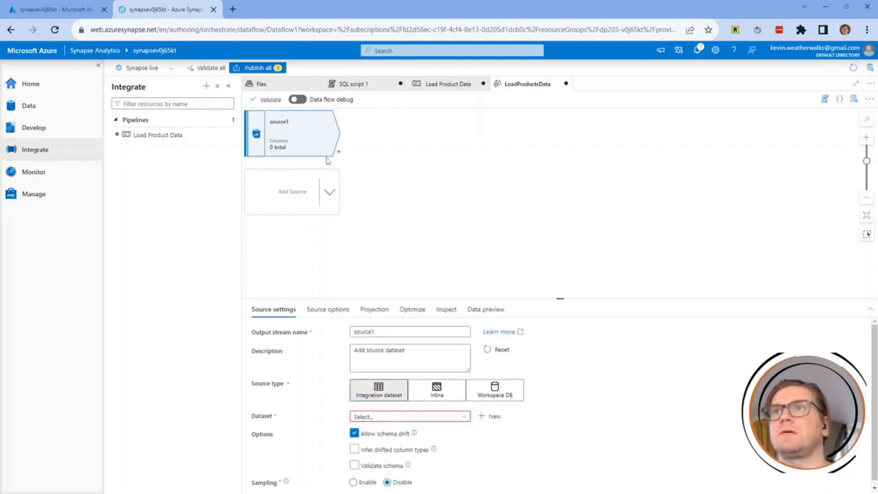
click(384, 334)
double_click(384, 334)
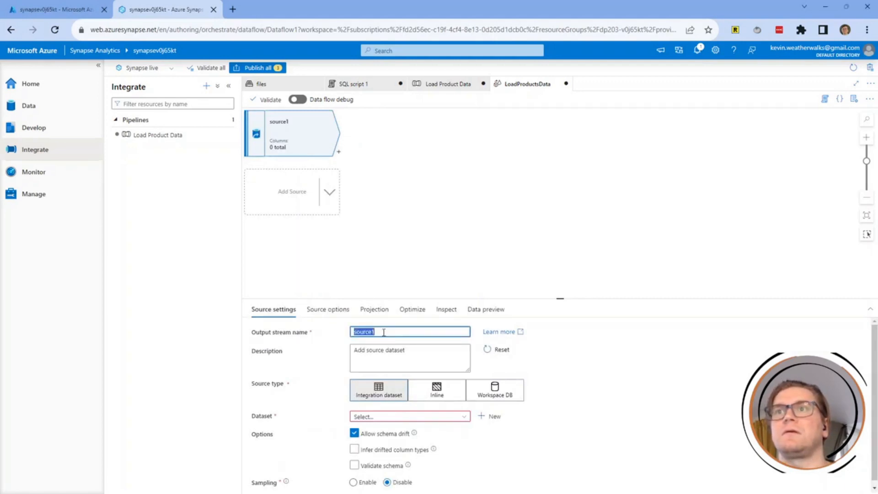
text(Products)
text(Test)
key(Tab)
key(Tab)
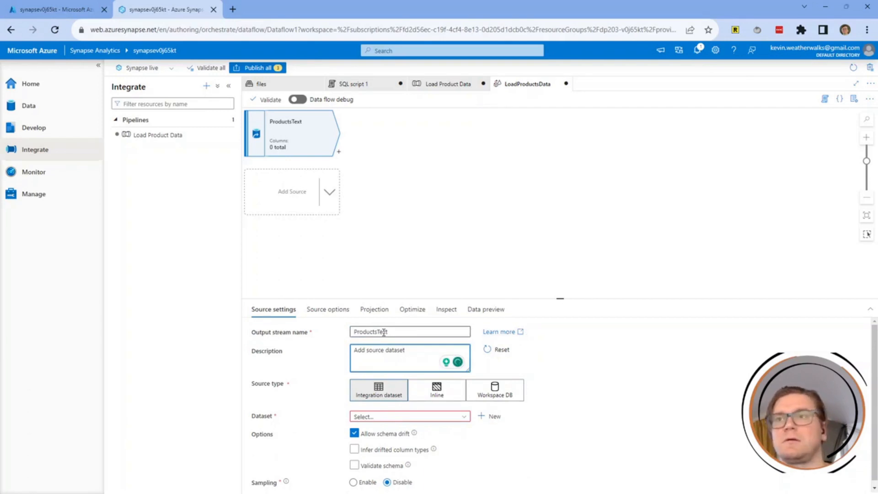
key(BackSpace)
key(BackSpace)
key(BackSpace)
key(BackSpace)
key(BackSpace)
key(BackSpace)
key(BackSpace)
key(BackSpace)
key(BackSpace)
key(BackSpace)
key(BackSpace)
key(BackSpace)
key(BackSpace)
key(BackSpace)
key(BackSpace)
key(BackSpace)
key(BackSpace)
key(BackSpace)
text(Products)
text( data)
key(ctrl+BackSpace)
text(text data)
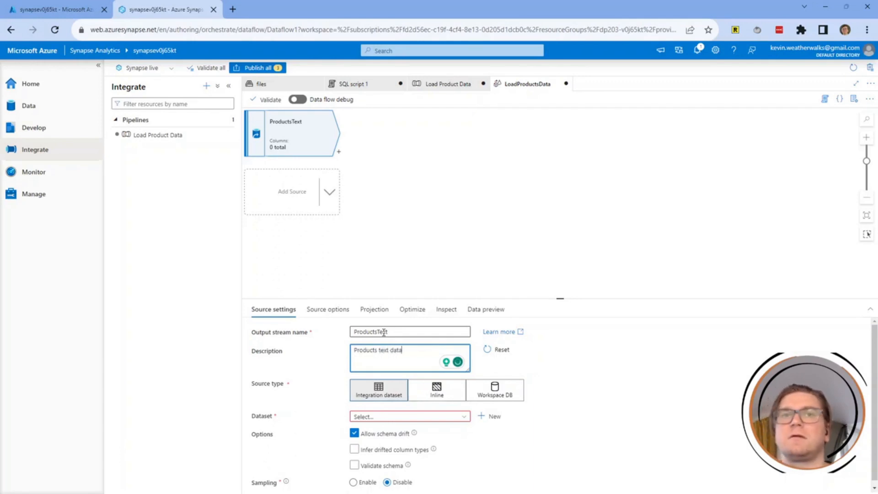
scroll(390, 385, down, 1)
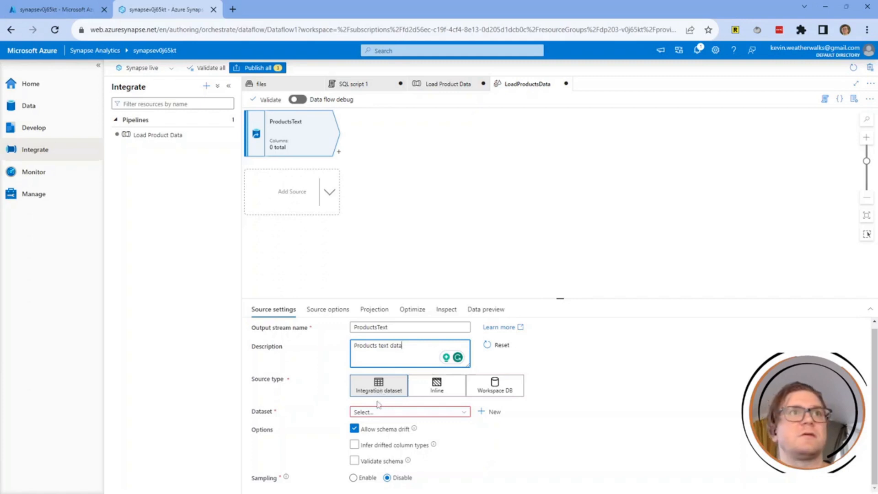
click(390, 411)
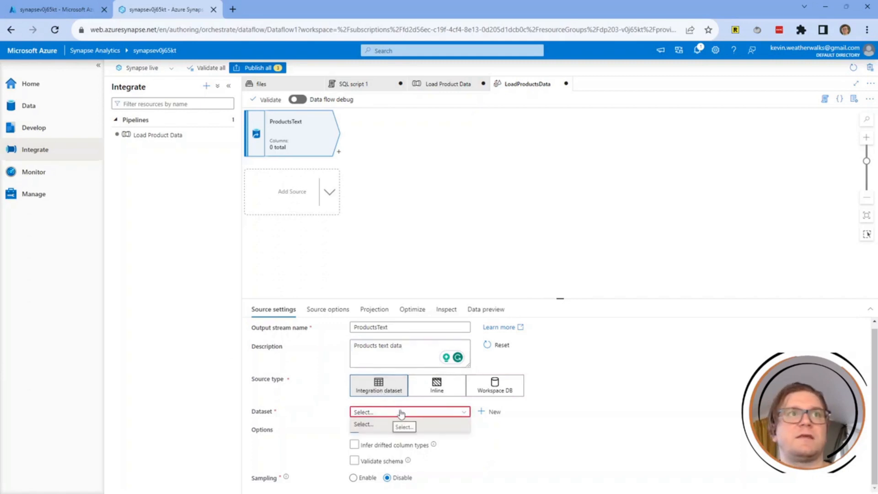
Start a new Azure Data Lake Storage Gen2 dataset in DelimitedText format for ProductsText.
click(489, 411)
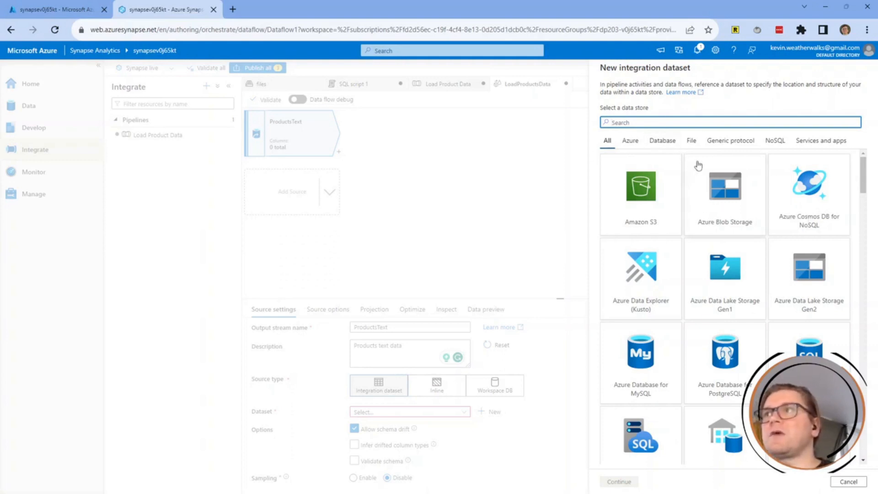
click(801, 292)
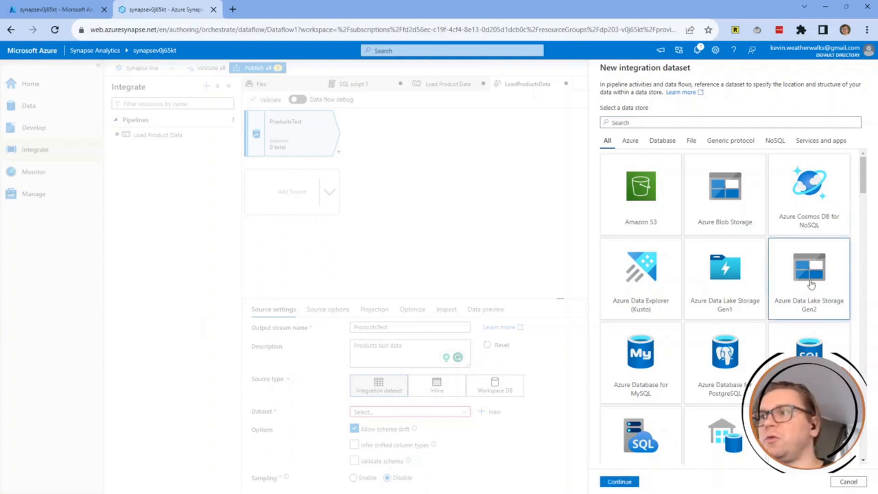
scroll(687, 339, down, 3)
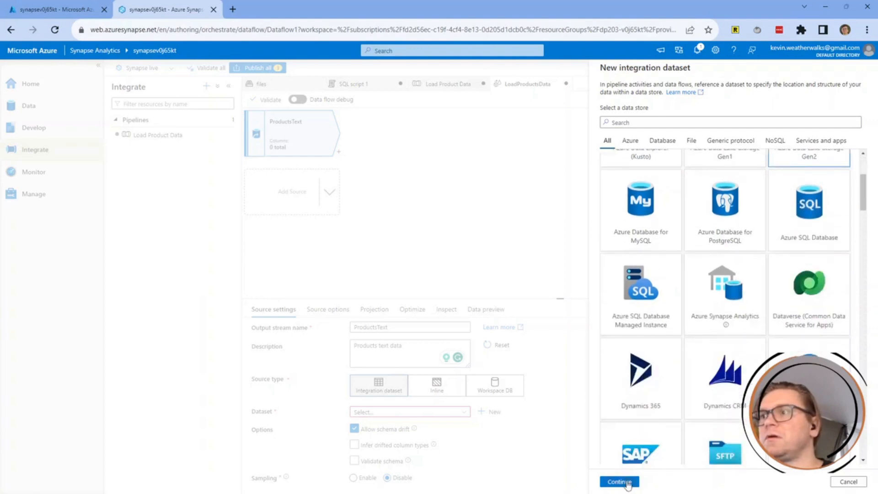
click(622, 482)
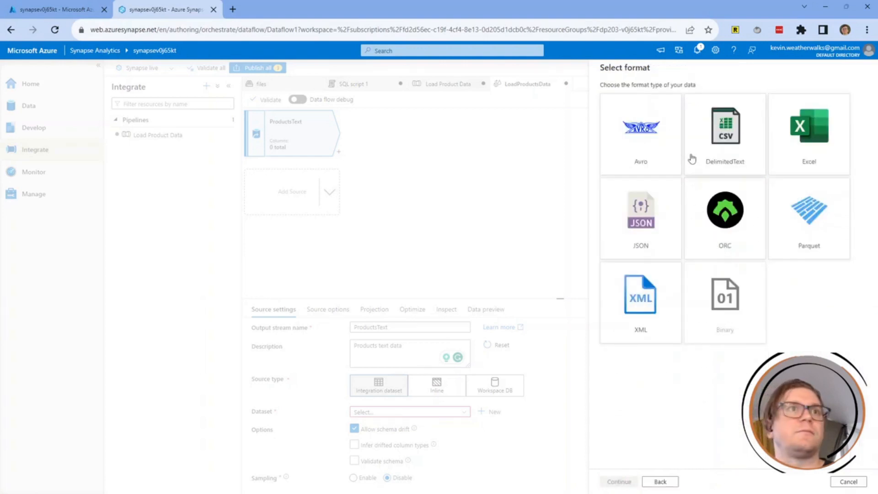
click(723, 143)
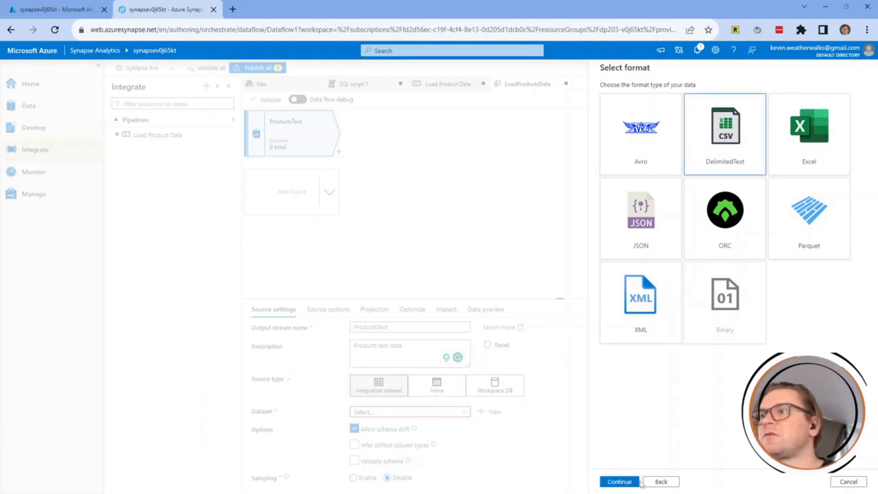
click(620, 481)
double_click(661, 96)
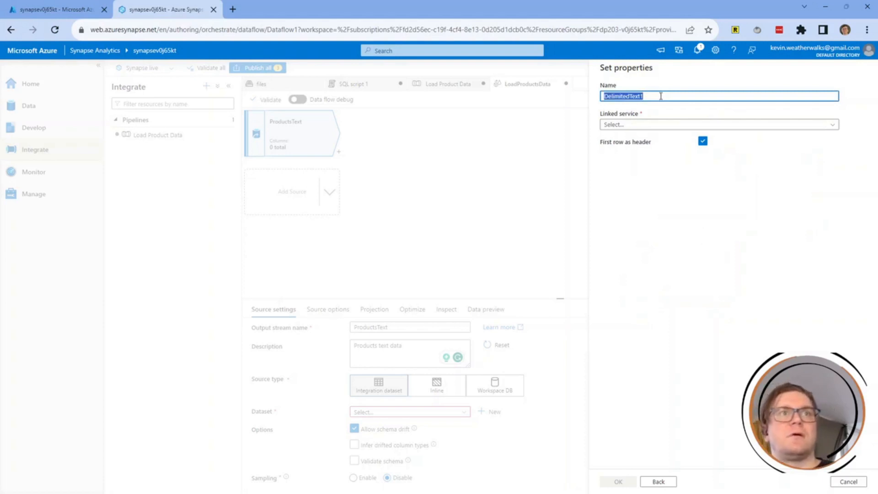
Name the dataset Products_Csv on the workspace default storage with path files/data/Product.csv.
text(Produ)
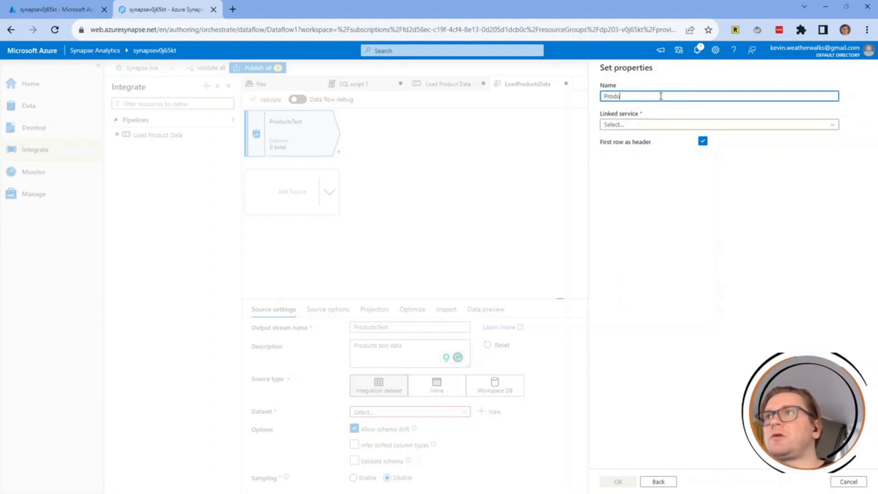
text(cts_Csv)
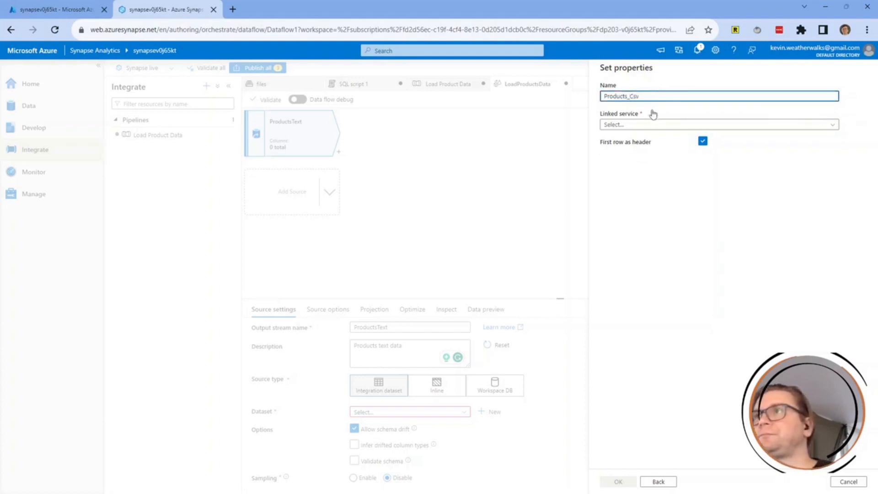
click(652, 124)
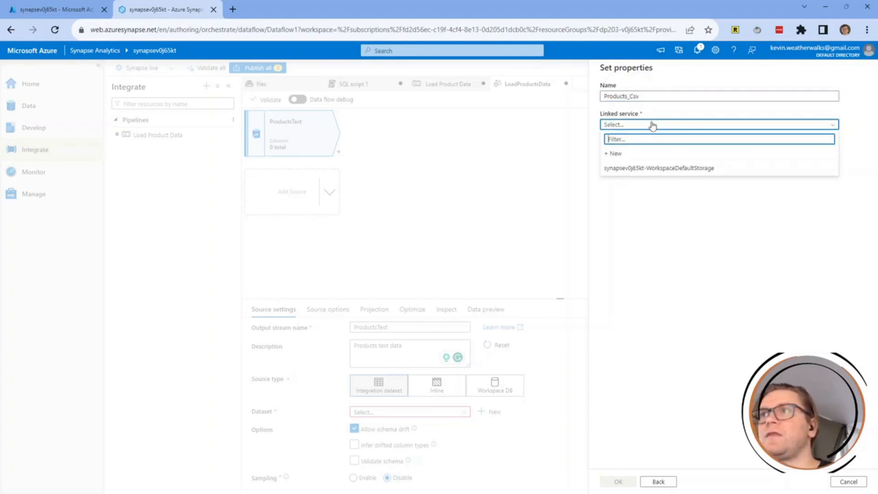
click(647, 172)
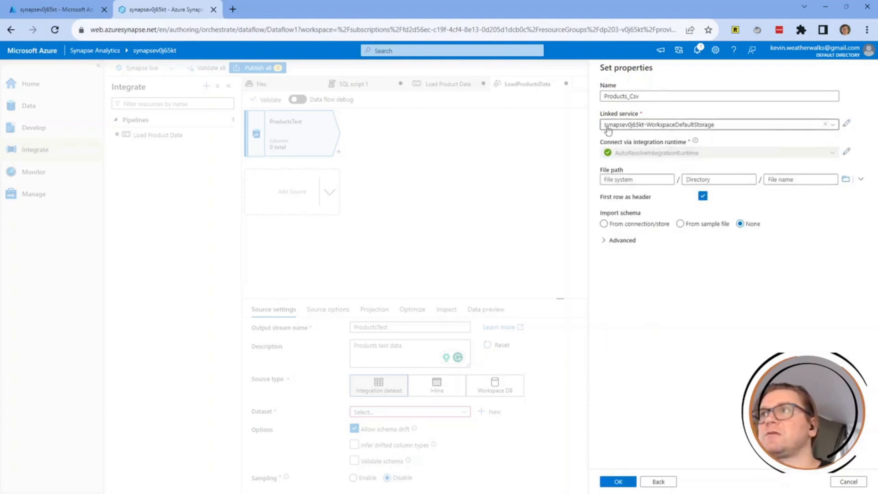
click(662, 179)
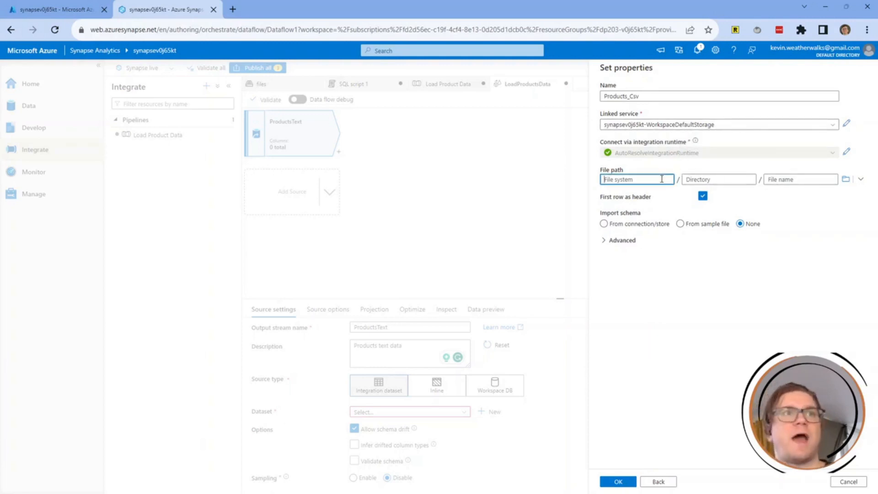
text(files)
key(Tab)
text(data)
key(Tab)
text(Produc)
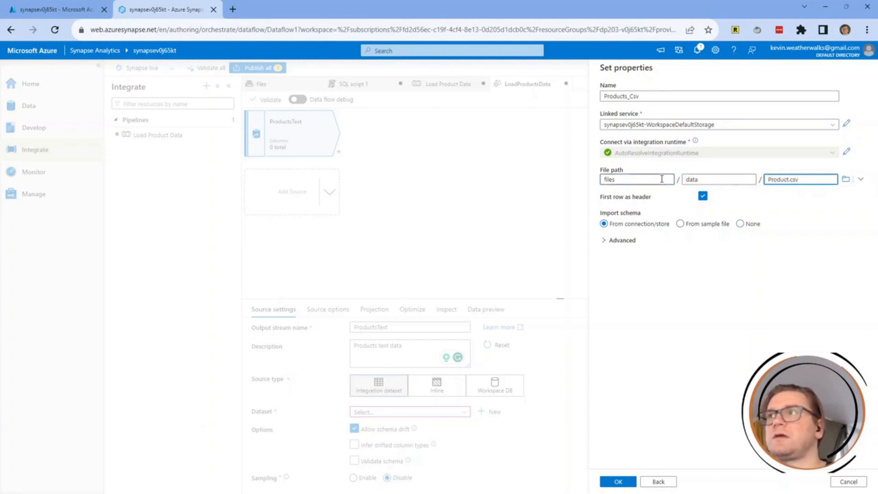
text(t.csv)
Keep schema import from connection/store and first row as header, then create the dataset.
click(680, 224)
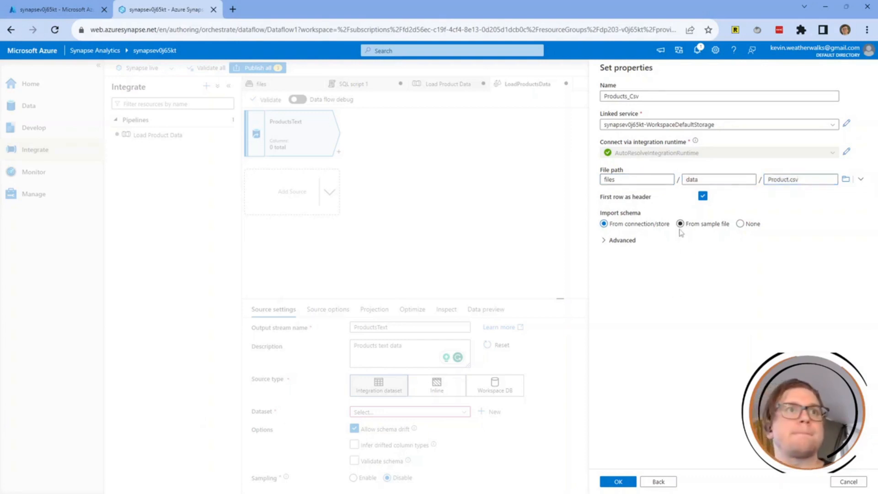
click(604, 224)
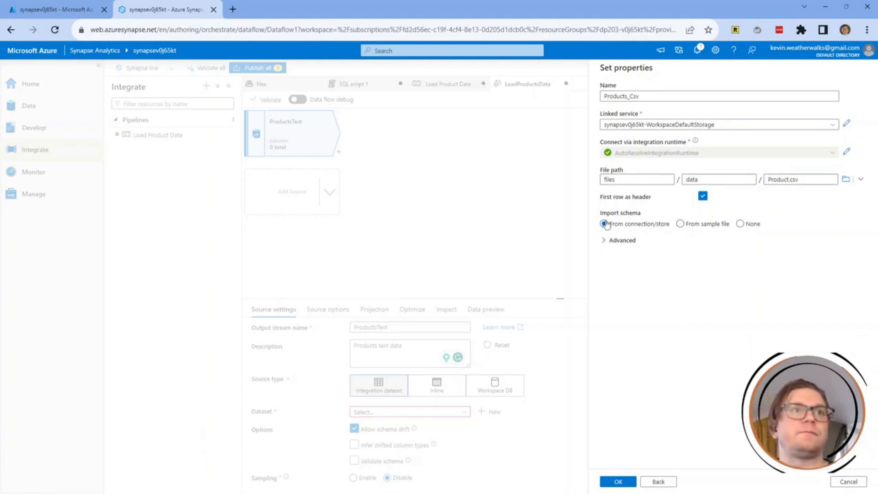
click(702, 196)
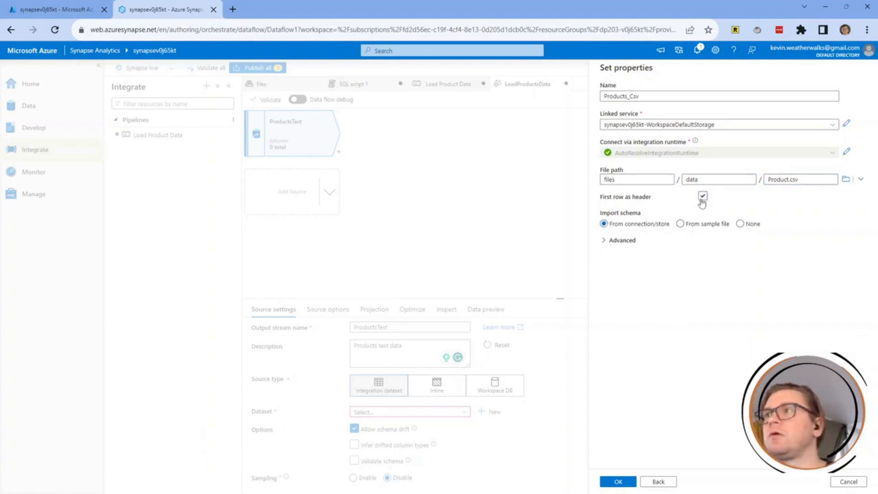
click(703, 198)
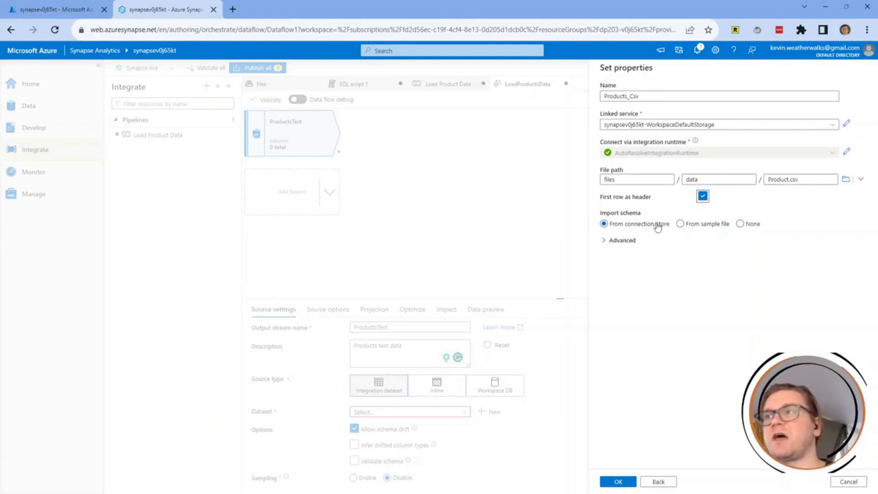
click(626, 243)
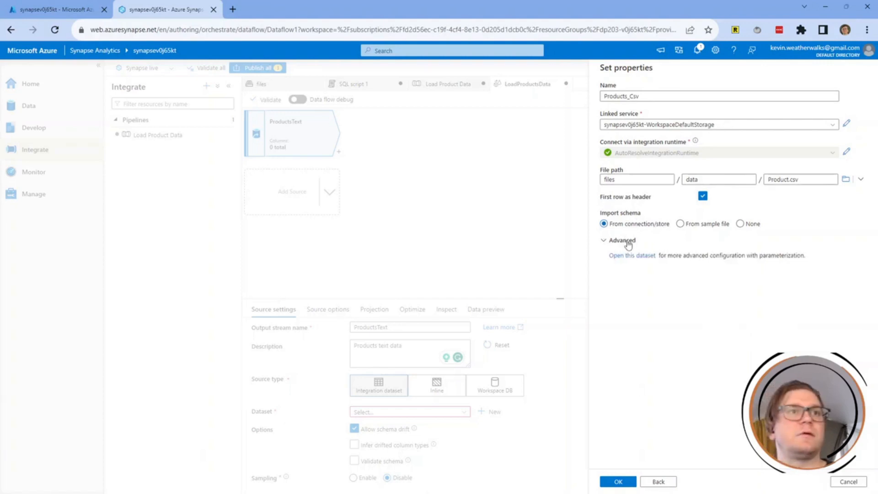
click(628, 242)
click(608, 243)
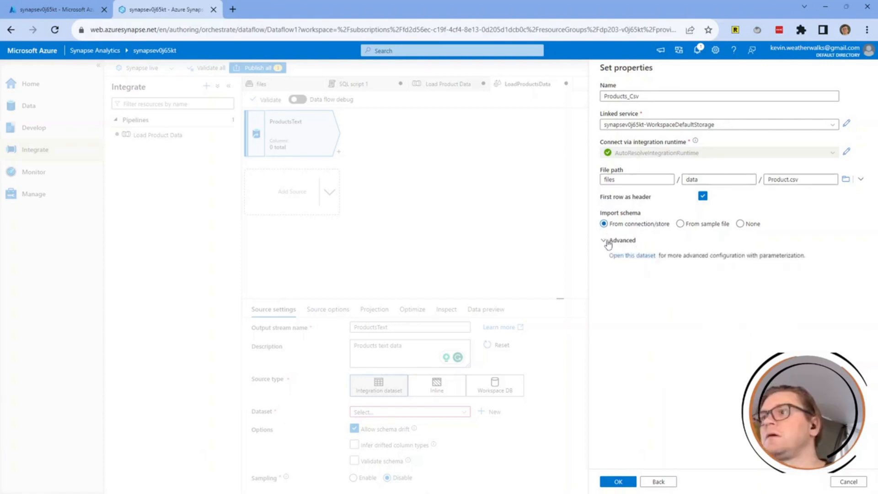
click(475, 229)
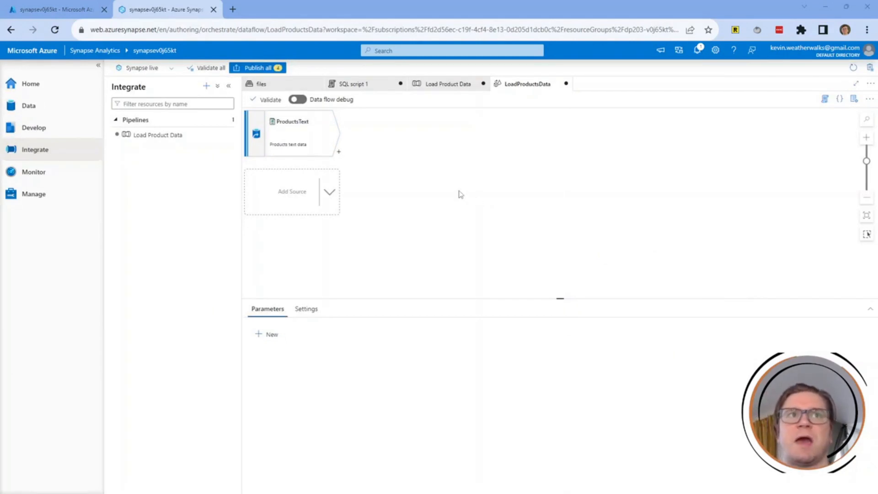
In the ProductsText projection, set the ListPrice column type to decimal.
click(311, 140)
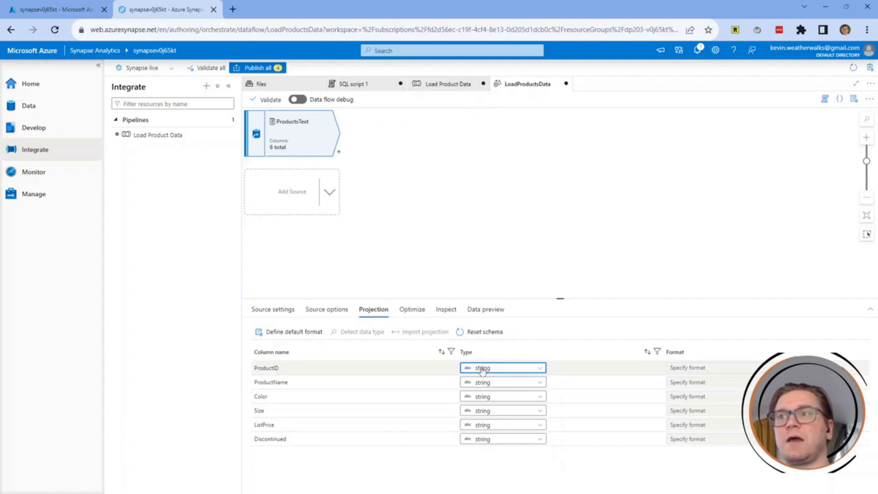
click(517, 386)
click(517, 386)
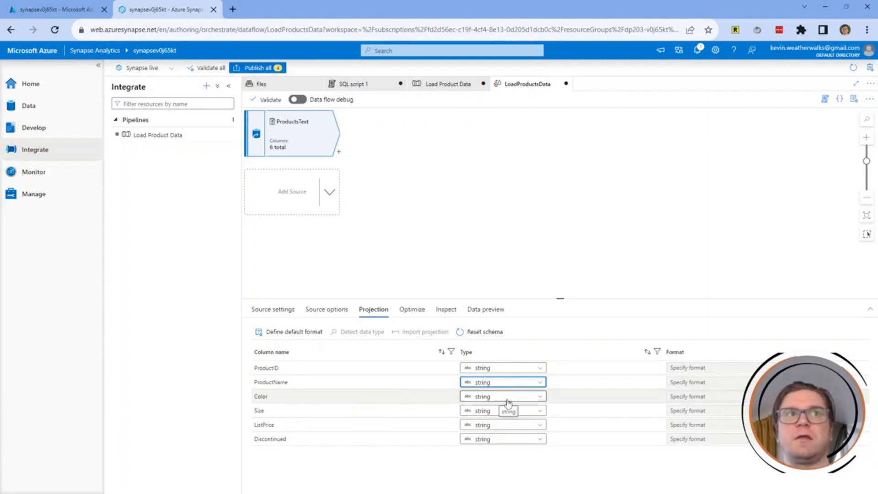
click(484, 427)
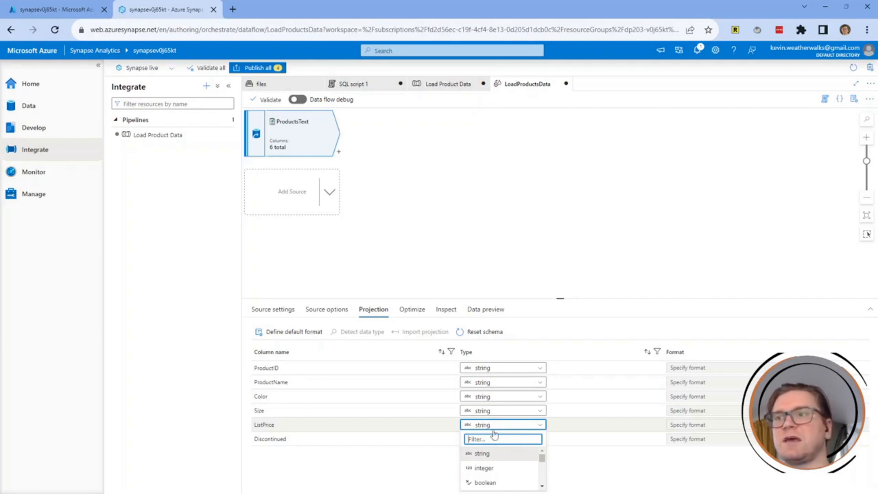
scroll(526, 470, down, 2)
scroll(516, 469, up, 3)
mouse_move(544, 468)
mouse_down()
mouse_move(543, 458)
mouse_move(541, 479)
mouse_up()
click(500, 474)
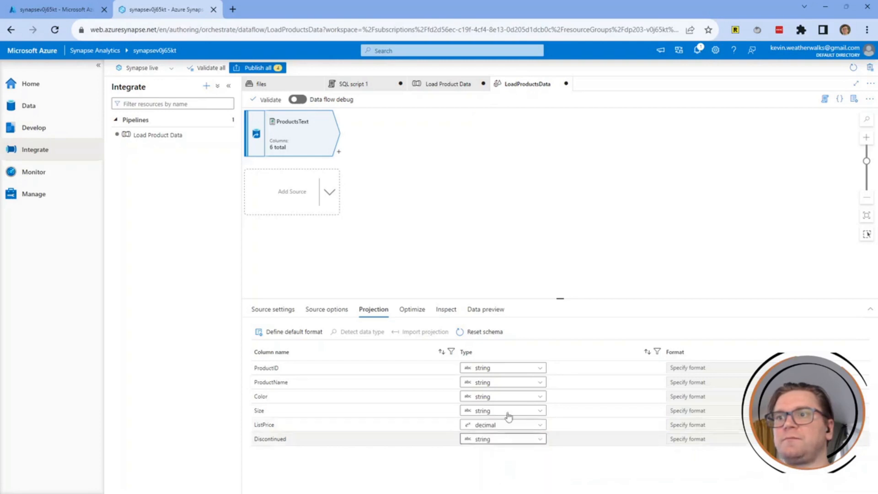
Set the Discontinued column type to boolean, leaving the other columns as string.
click(498, 451)
scroll(503, 479, down, 1)
drag(542, 479, 542, 484)
click(542, 487)
click(542, 487)
click(543, 472)
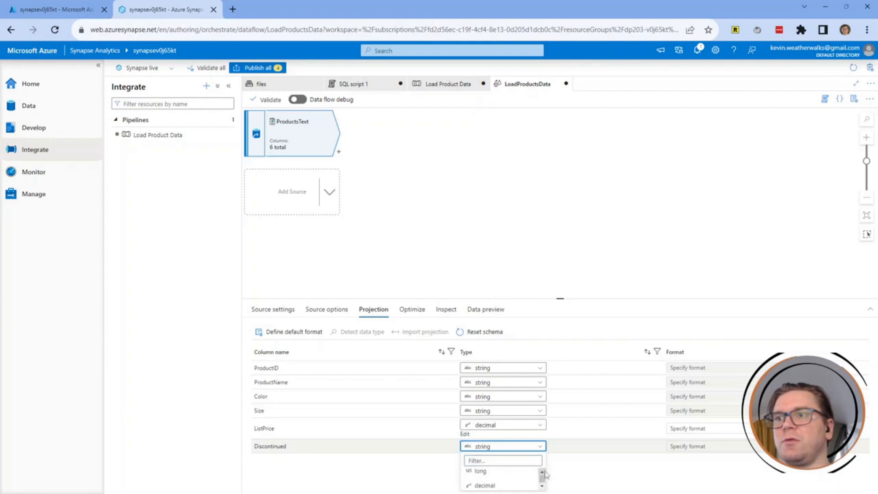
click(543, 472)
click(543, 472)
click(543, 472)
click(543, 472)
click(543, 473)
click(543, 472)
click(543, 472)
click(543, 485)
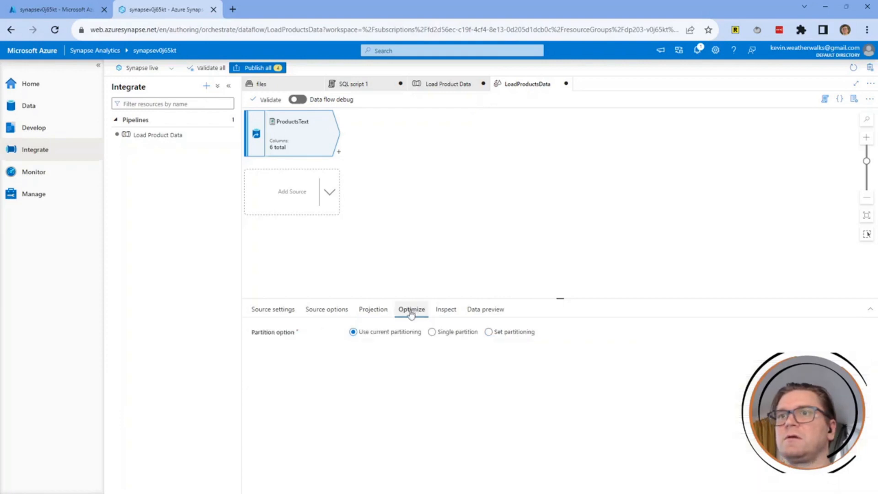
click(383, 310)
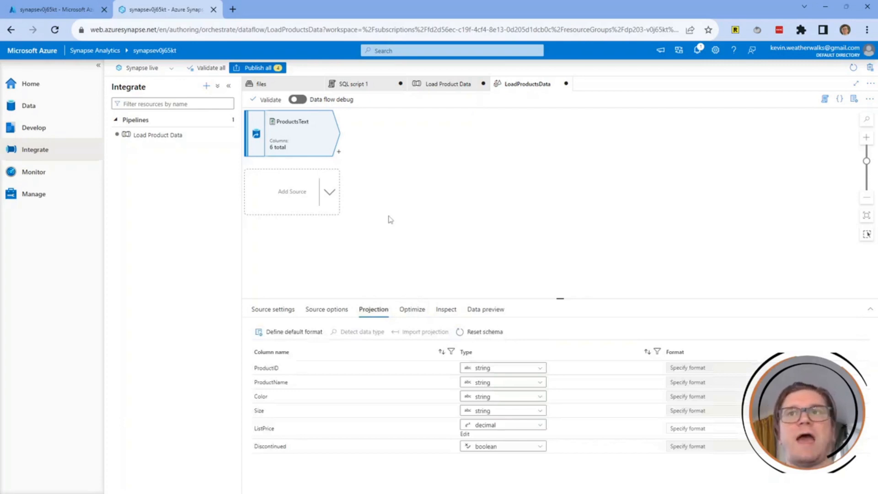
click(330, 194)
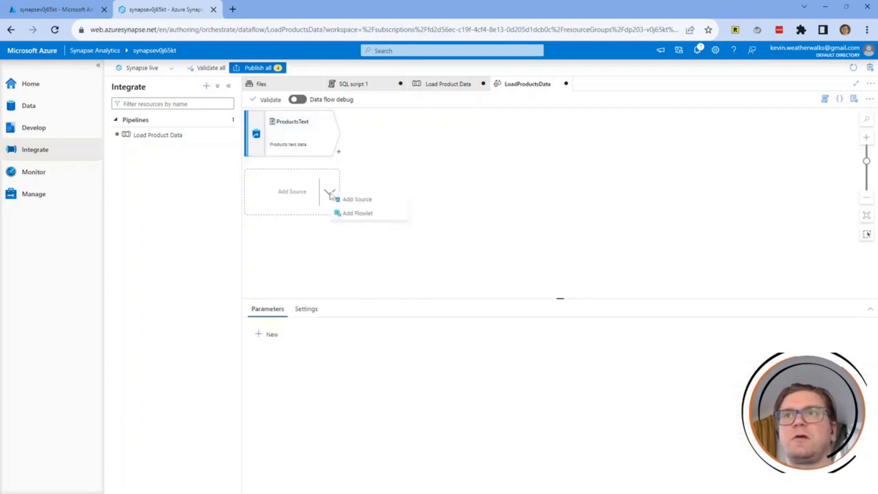
Add a second source named ProductTable, described as 'Product table', keeping Integration dataset type.
click(354, 203)
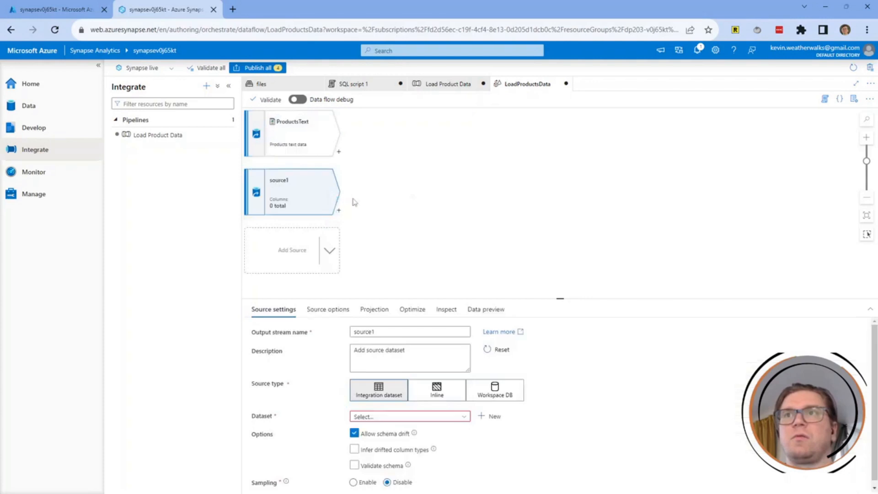
double_click(374, 333)
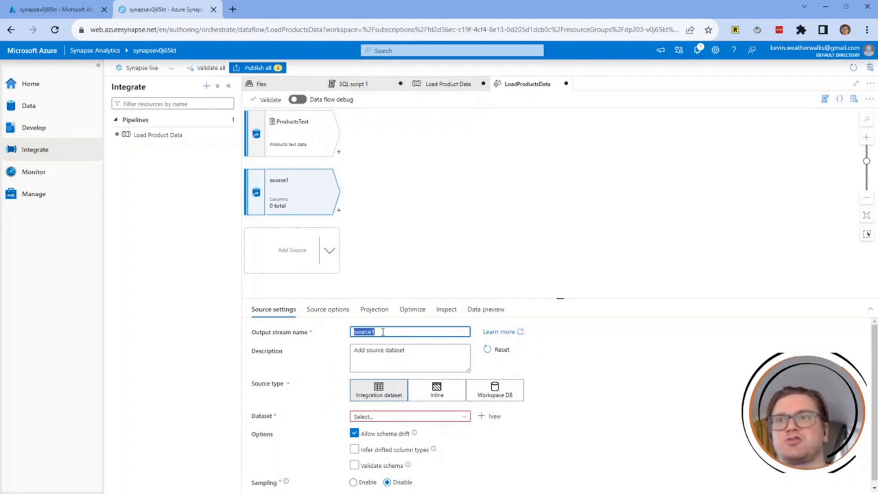
text(ProductTabl)
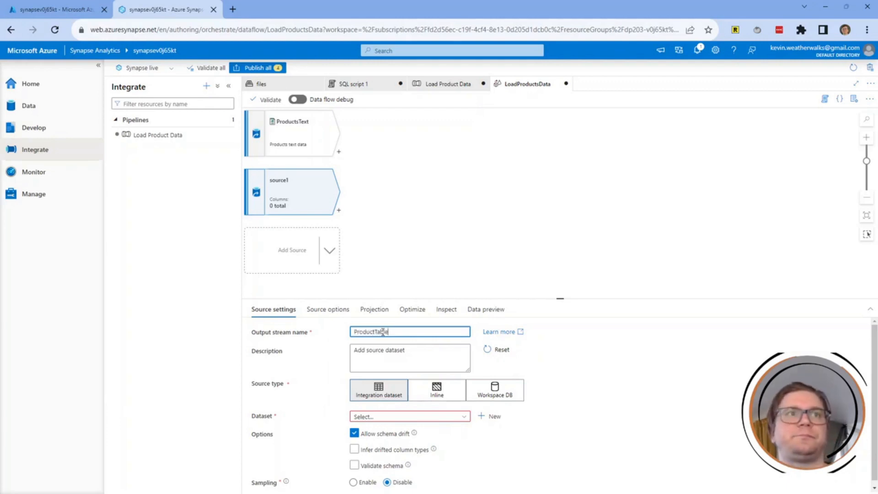
click(409, 358)
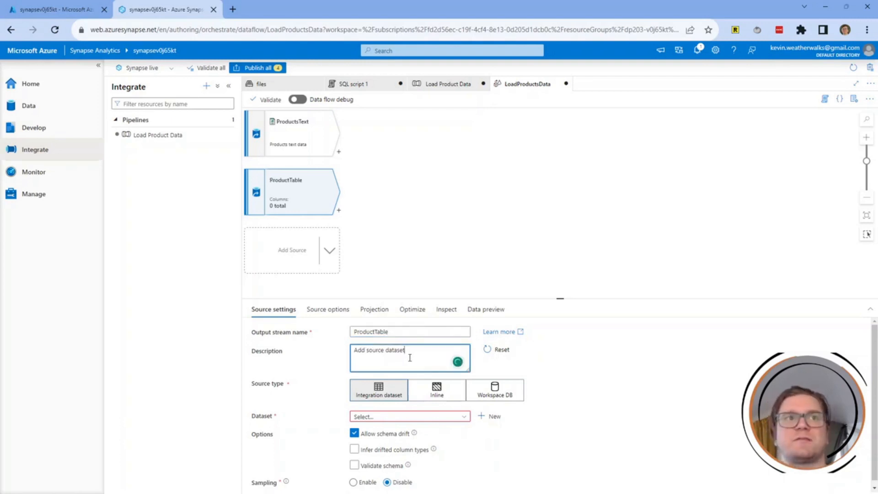
key(ctrl+a)
text(Pr)
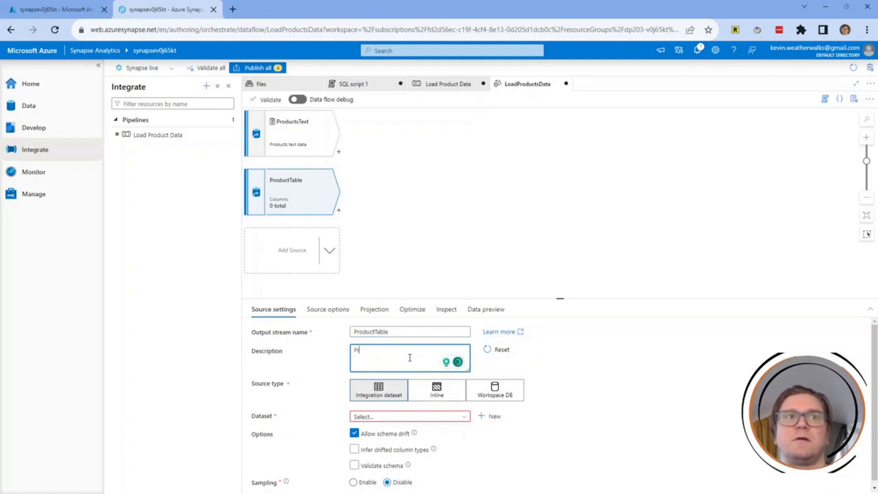
text(oduct table)
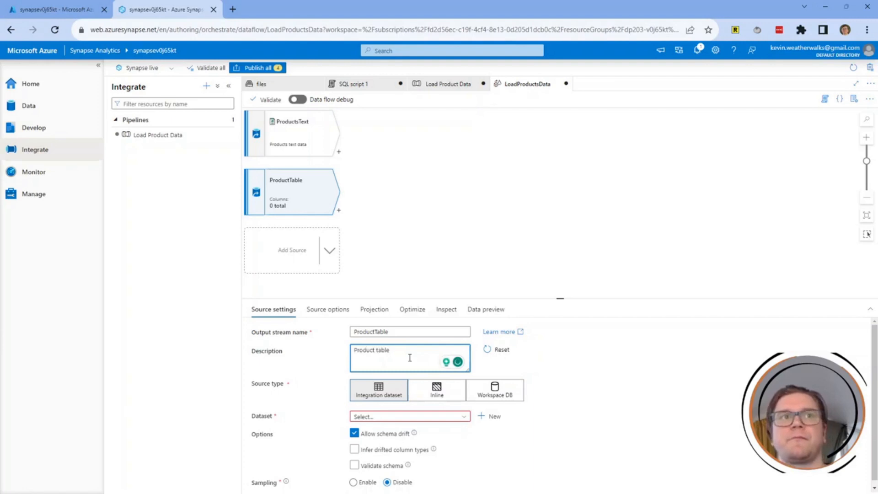
click(396, 395)
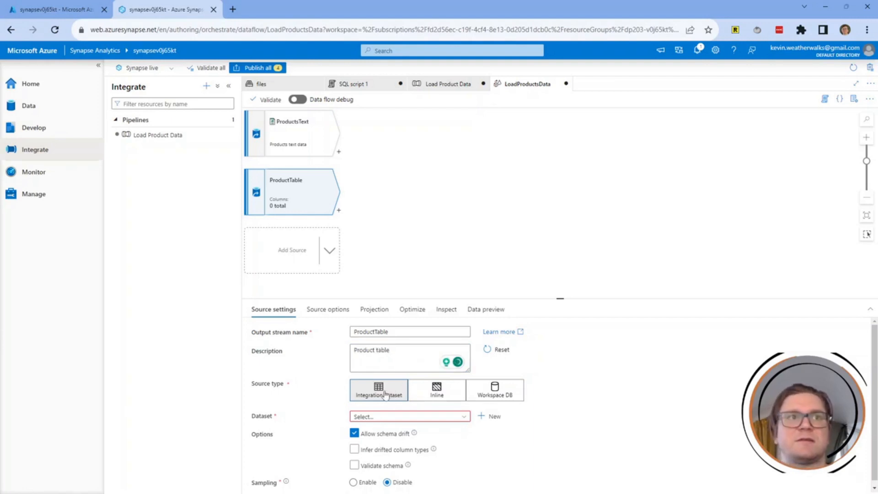
Start a new Azure Synapse Analytics dataset named DimProduct for the ProductTable source.
click(491, 417)
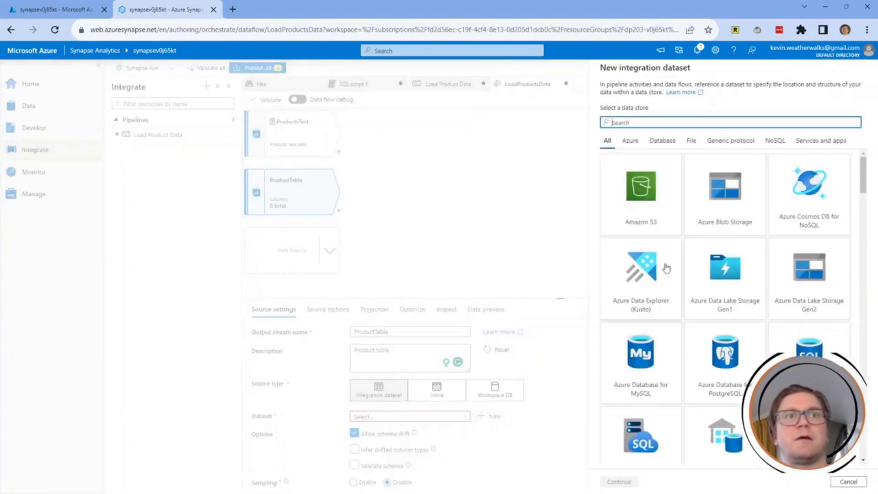
scroll(737, 194, down, 3)
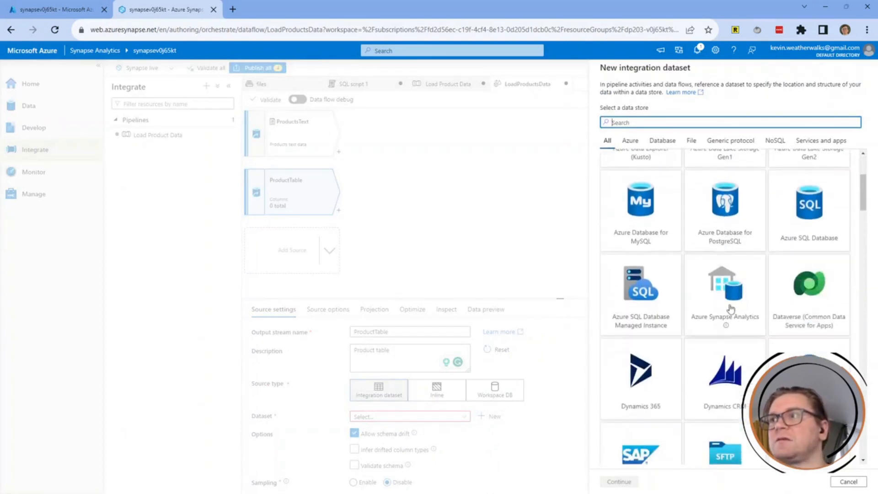
click(730, 303)
click(632, 480)
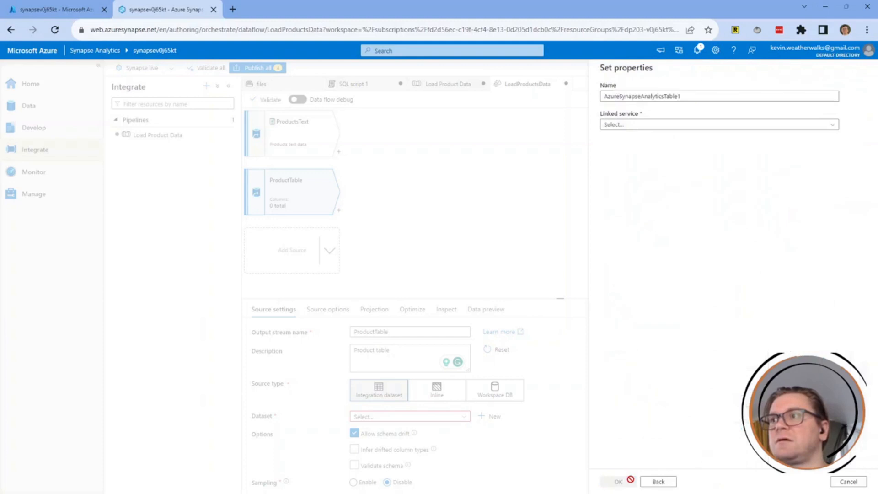
double_click(638, 97)
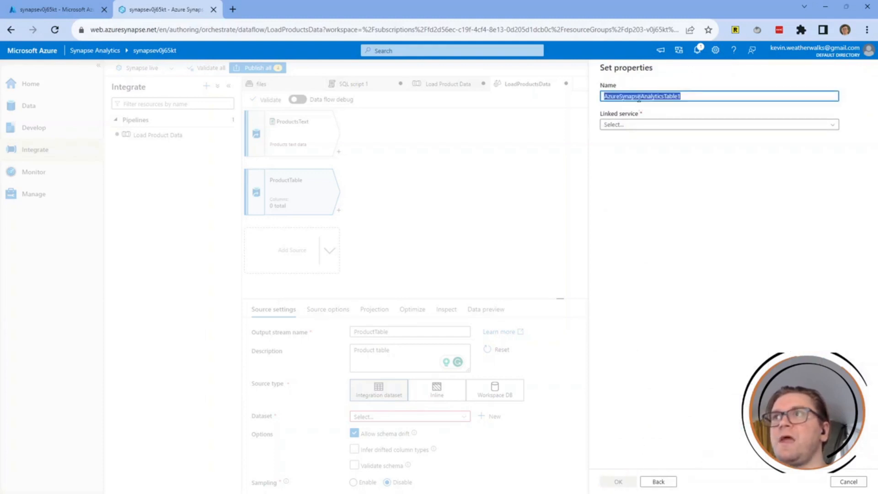
click(732, 205)
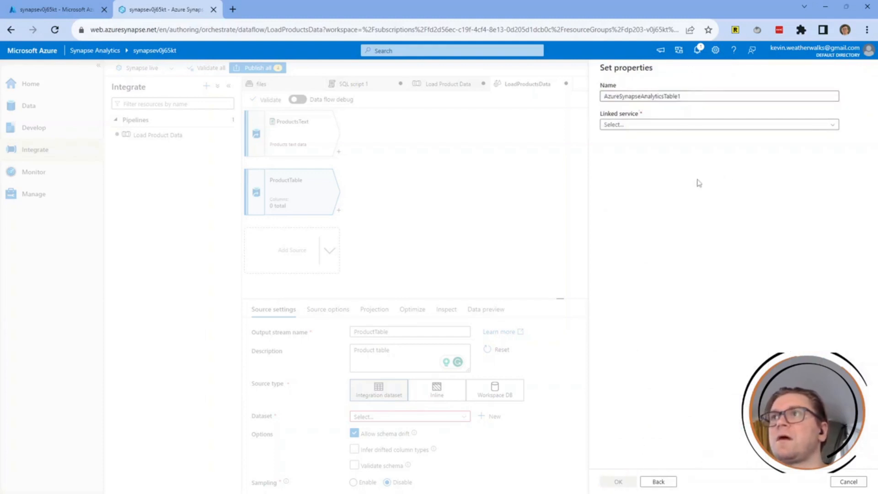
double_click(681, 97)
text(DimProd)
key(Tab)
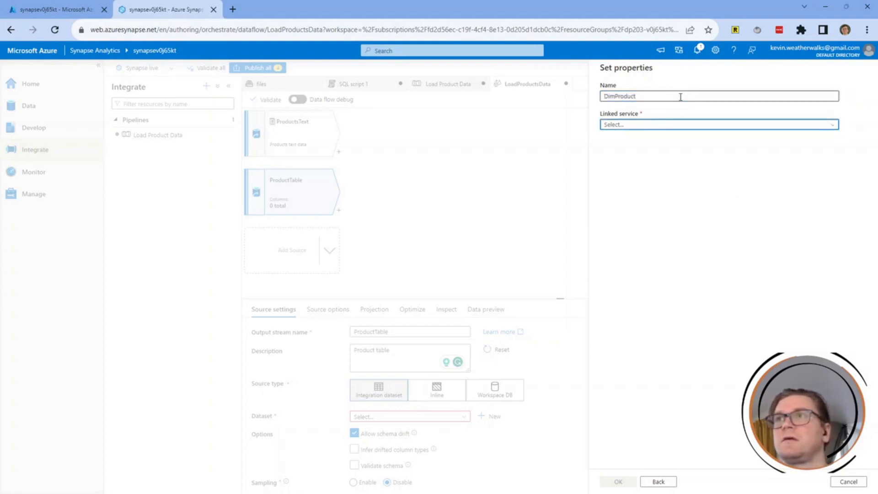
key(Return)
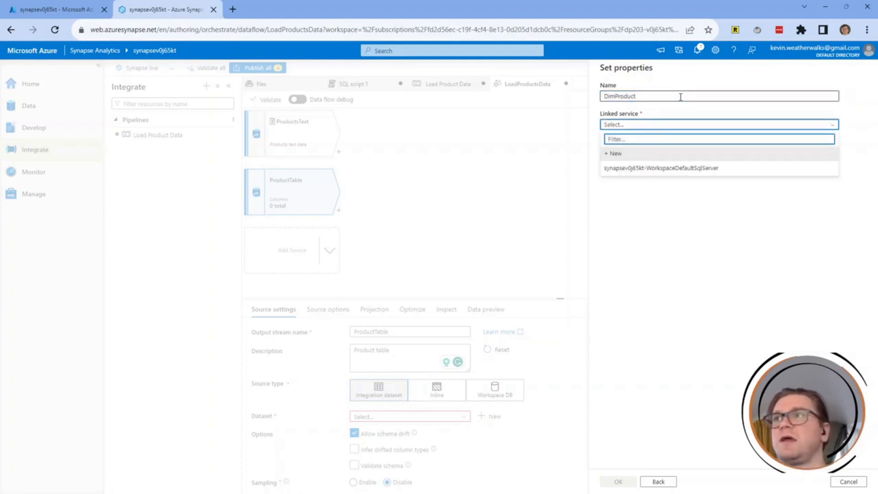
key(Tab)
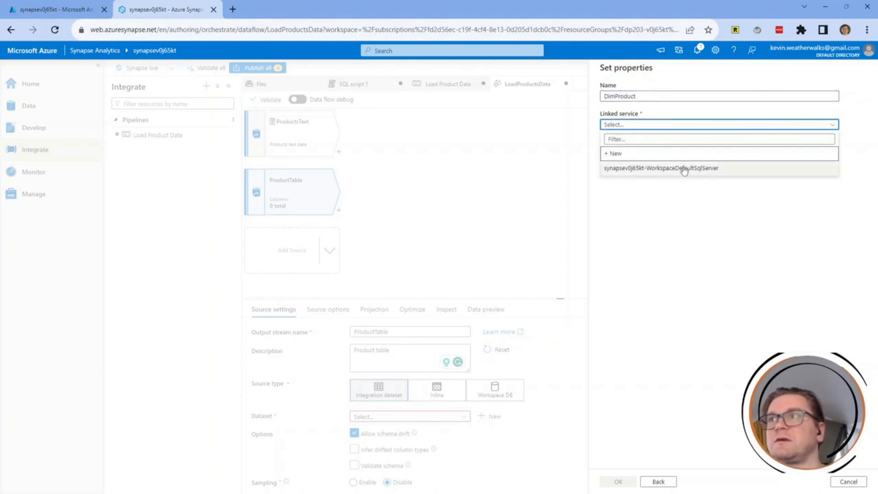
Create a new linked service named Data_Warehouse with description 'Dedicated SQL pool'.
click(662, 156)
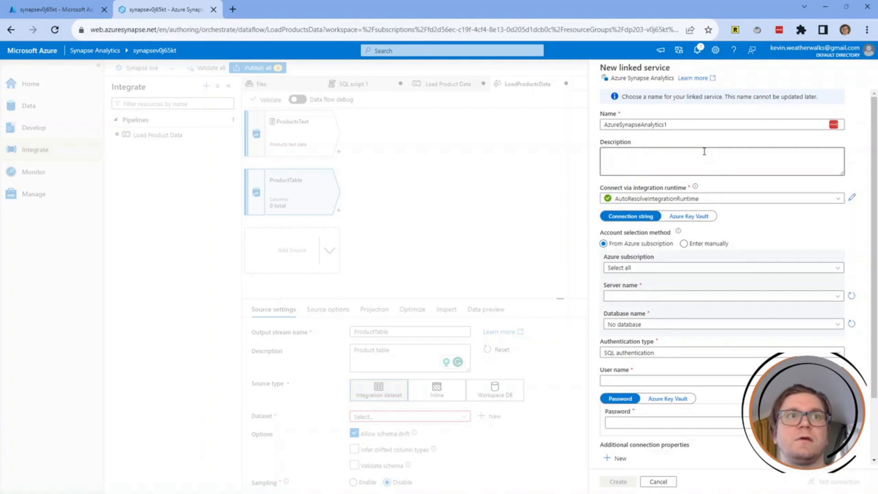
click(681, 125)
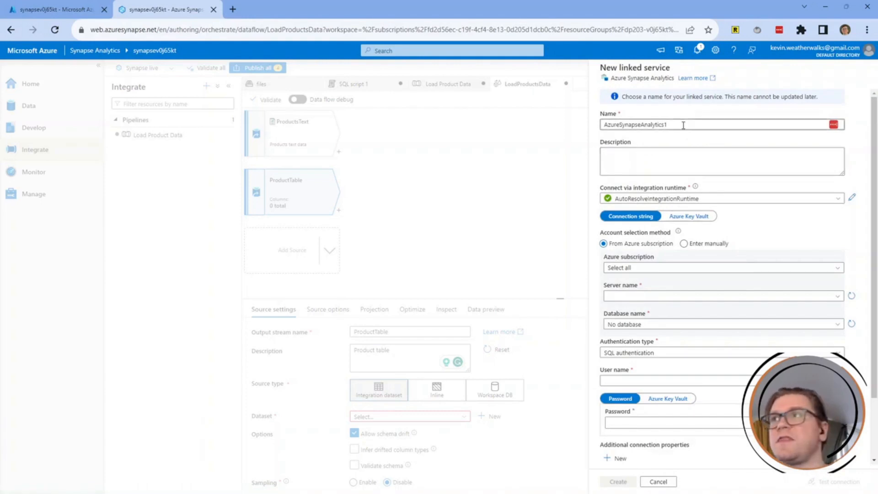
double_click(681, 124)
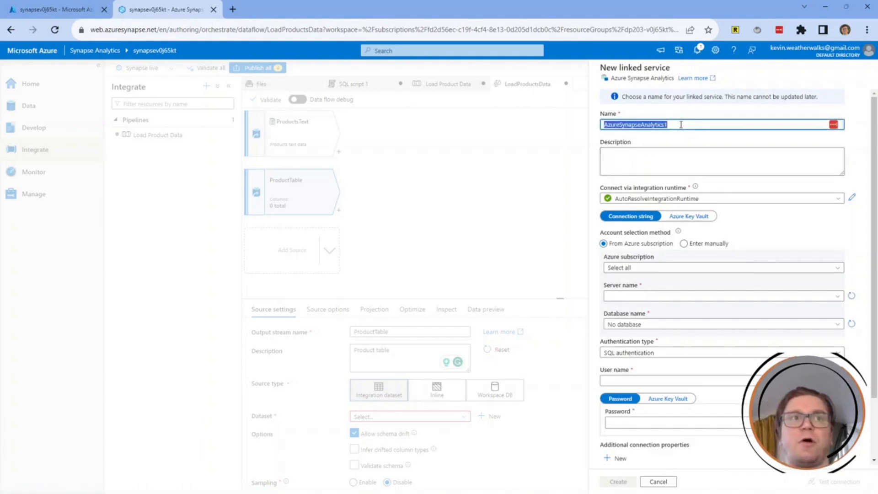
text(Data_Warehouse)
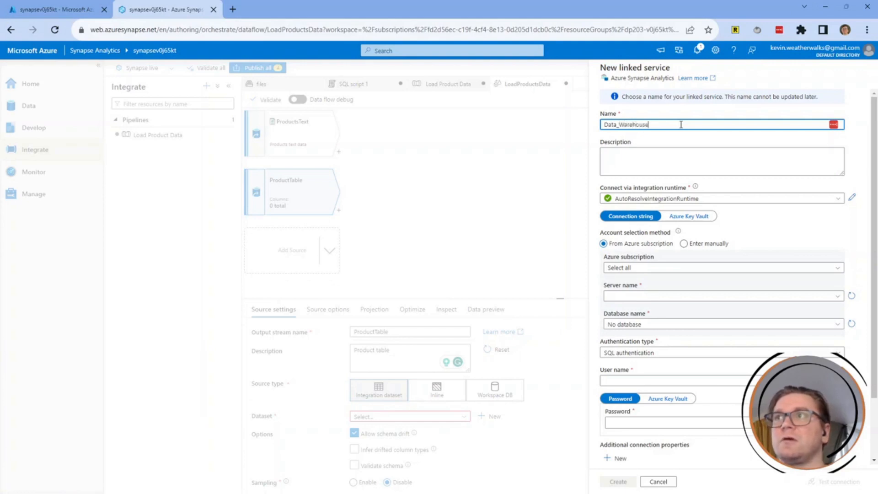
key(Tab)
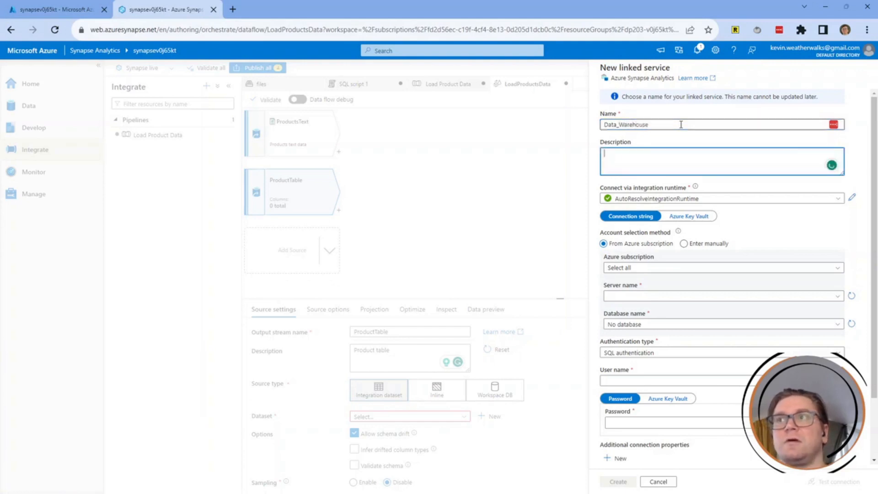
text(Dedicated SQL )
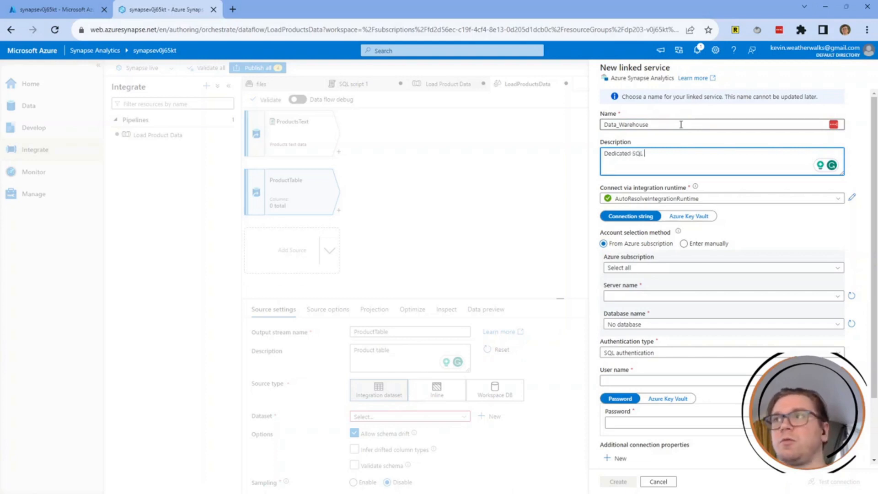
text(Poo)
key(BackSpace)
key(BackSpace)
key(BackSpace)
text(po)
key(Tab)
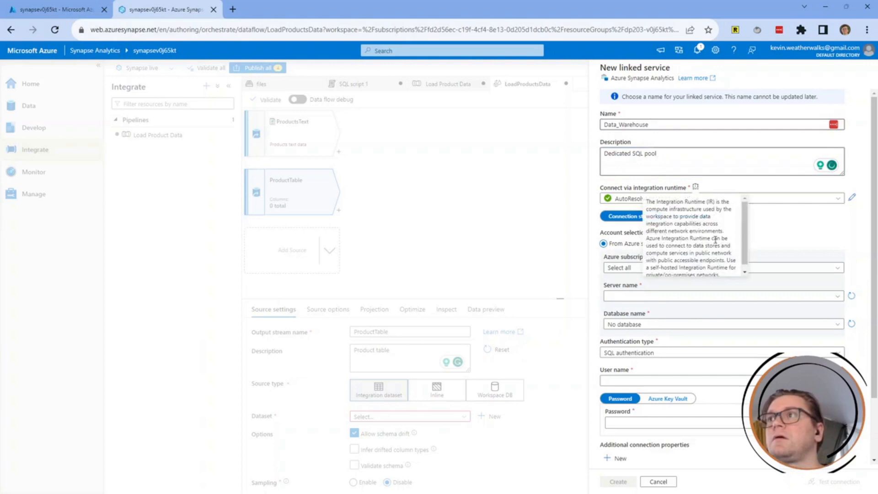
Keep AutoResolveIntegrationRuntime as the linked service's integration runtime.
click(794, 229)
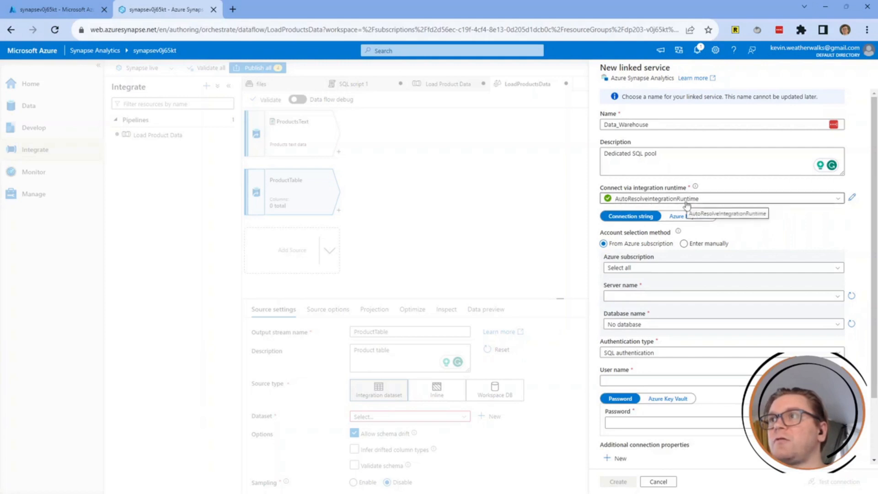
click(746, 201)
click(750, 198)
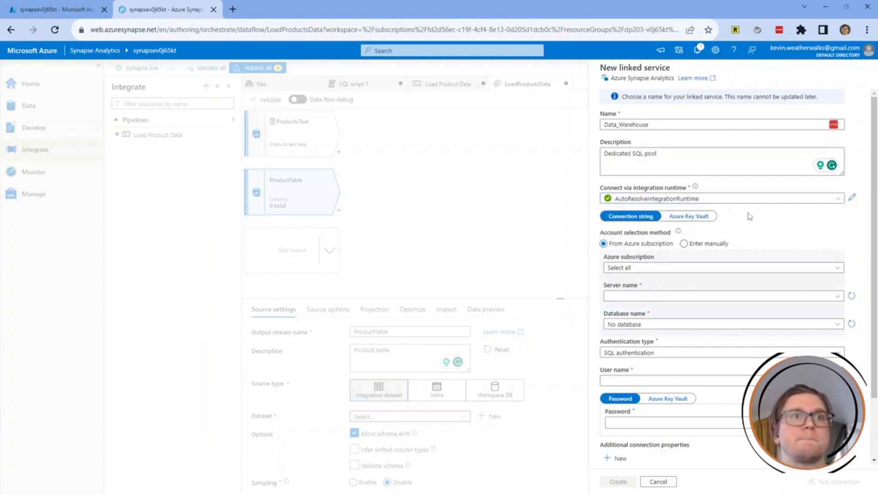
scroll(750, 215, down, 1)
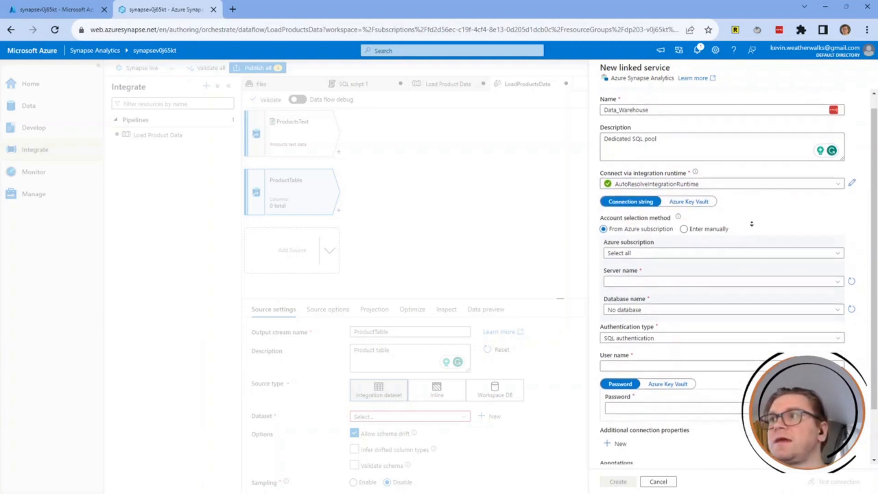
scroll(751, 224, down, 2)
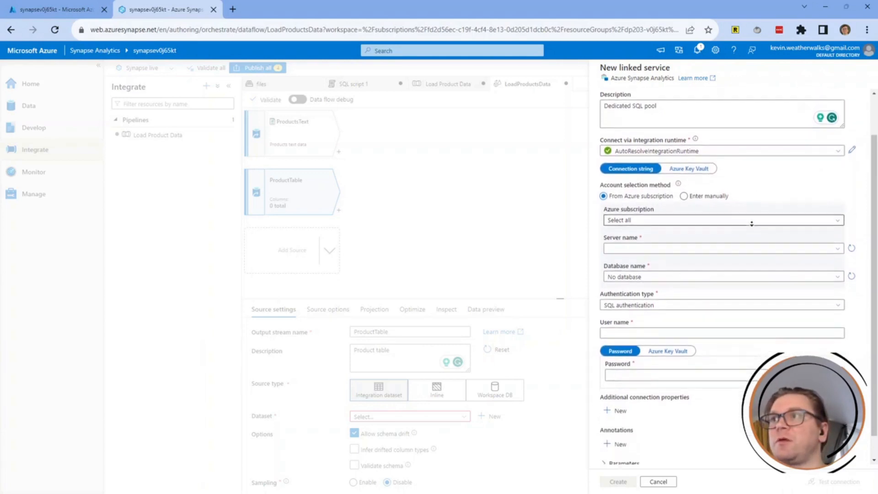
scroll(751, 223, down, 1)
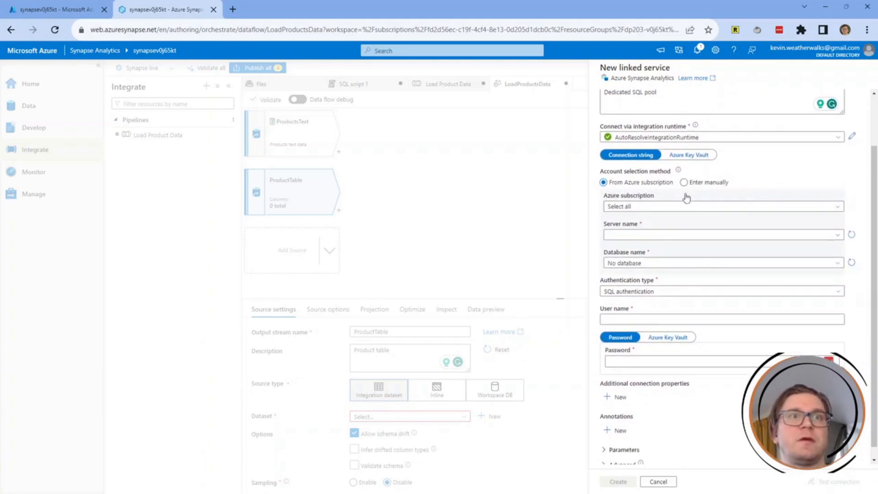
Point the linked service at the pay-as-you-go subscription, server synapsev0j65kt, database sqlv0j65kt.
click(697, 209)
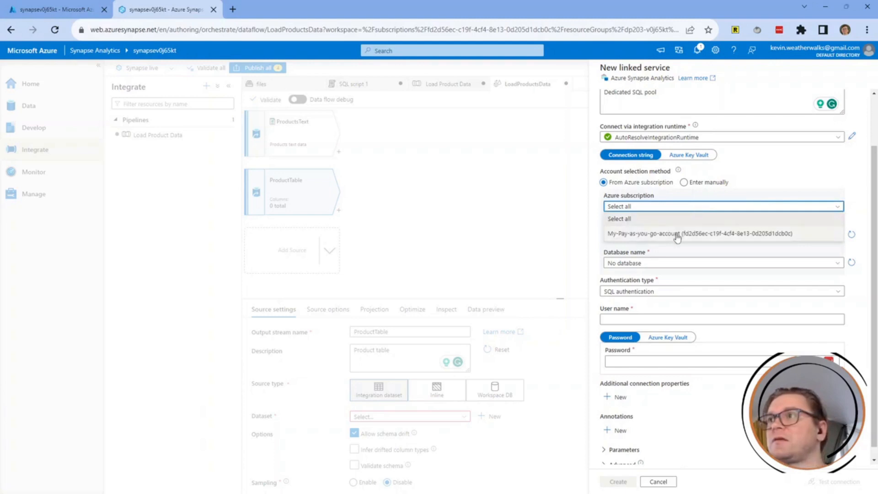
click(677, 236)
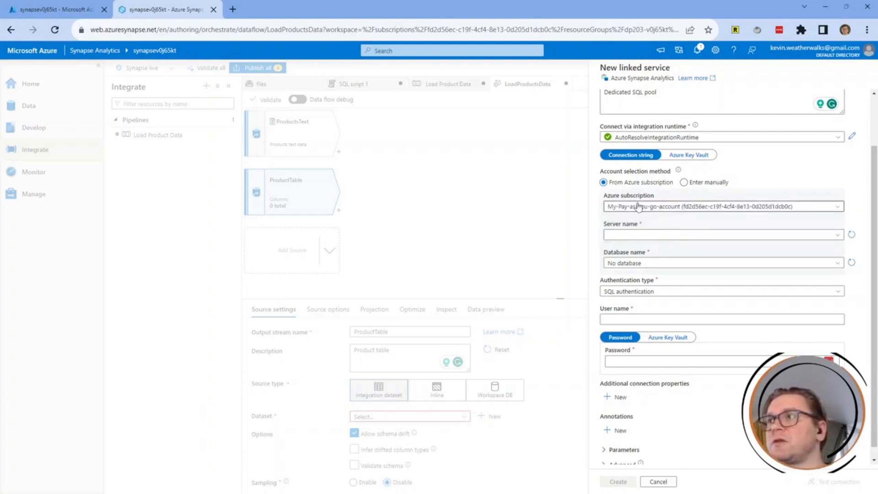
click(652, 236)
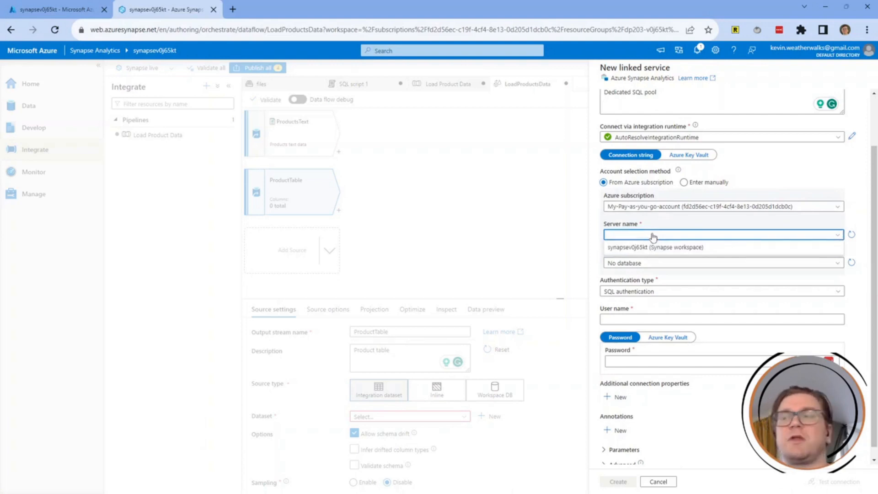
click(672, 247)
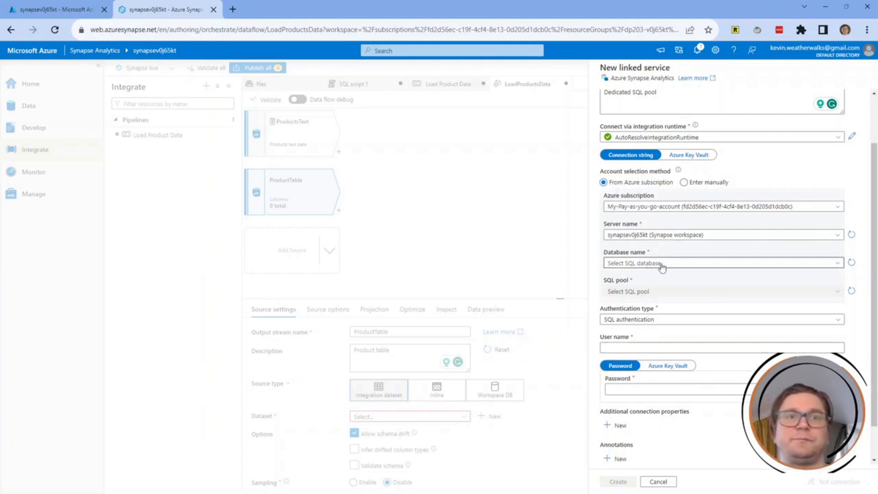
click(660, 264)
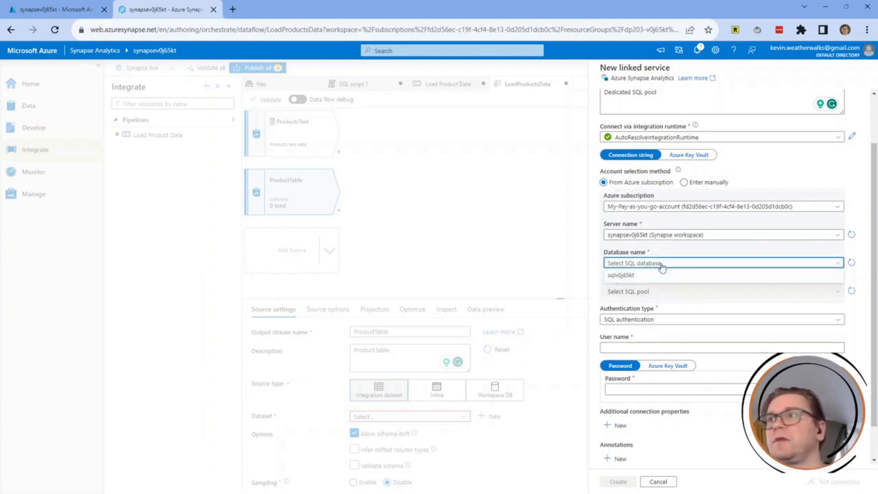
click(618, 276)
scroll(665, 286, down, 1)
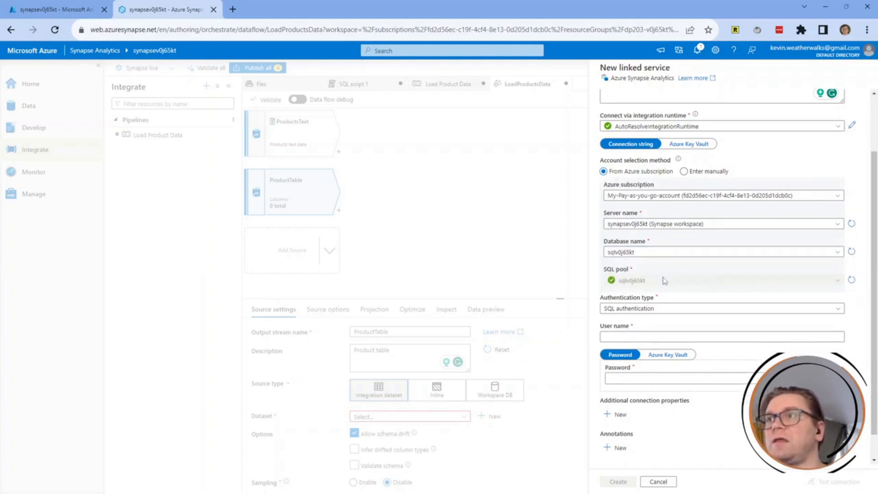
scroll(665, 285, down, 2)
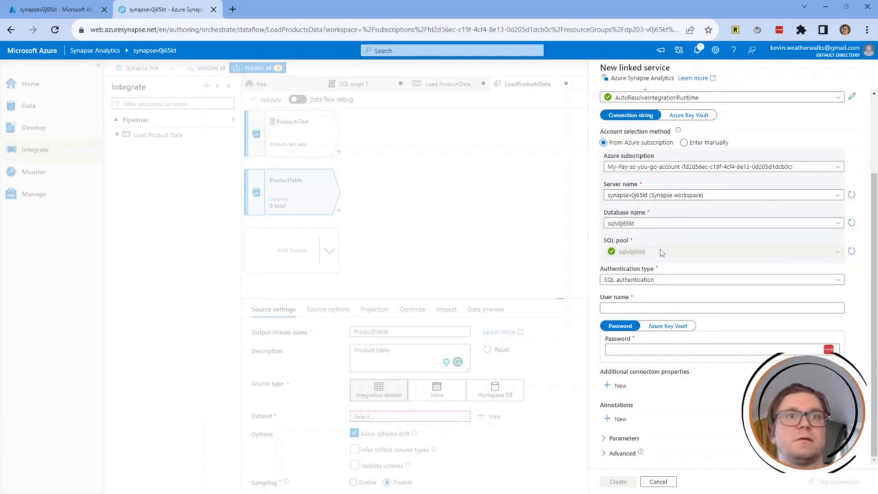
Set the authentication type to System Assigned Managed Identity.
click(662, 280)
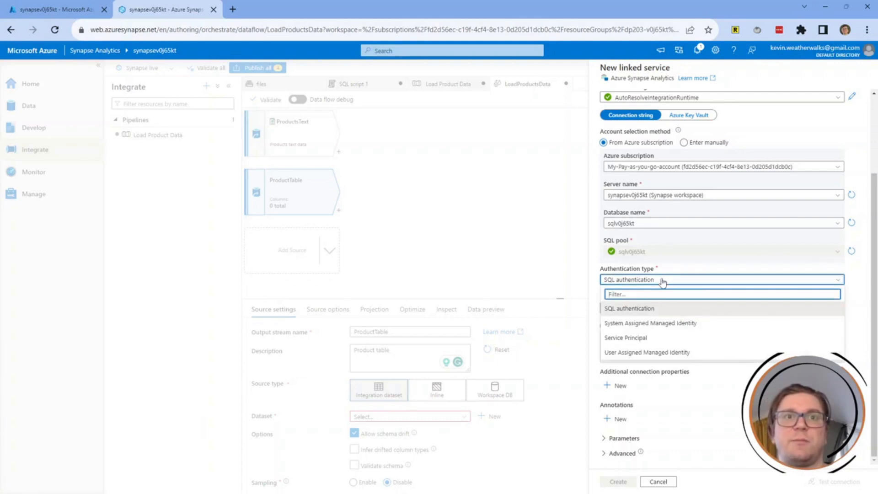
click(667, 324)
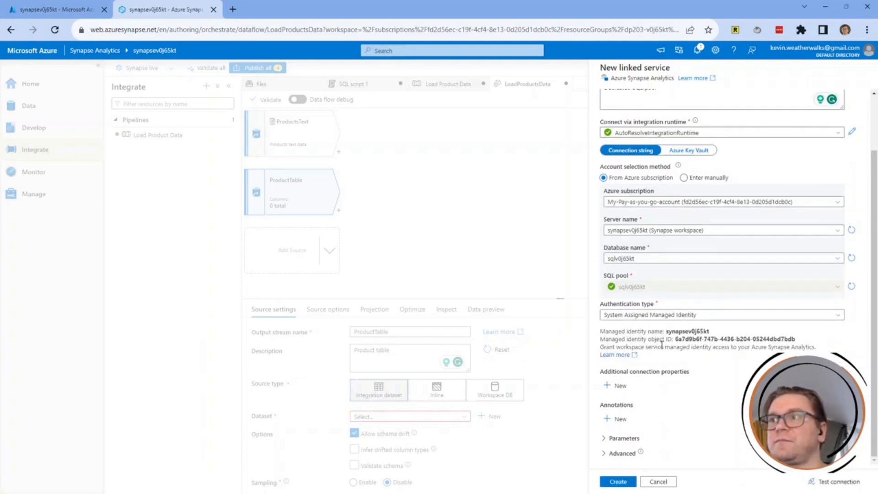
drag(614, 333, 644, 326)
click(687, 327)
click(645, 326)
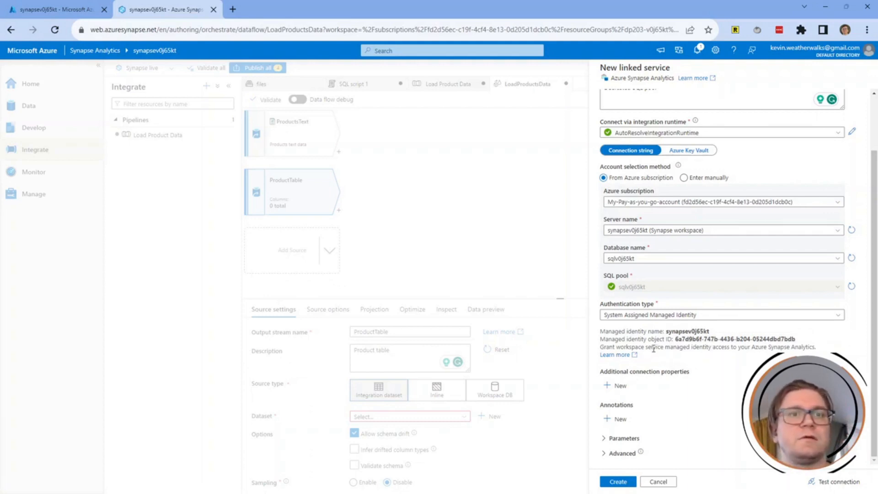
Create the linked service, base DimProduct on table dbo.DimProduct, and open the dataset.
click(629, 484)
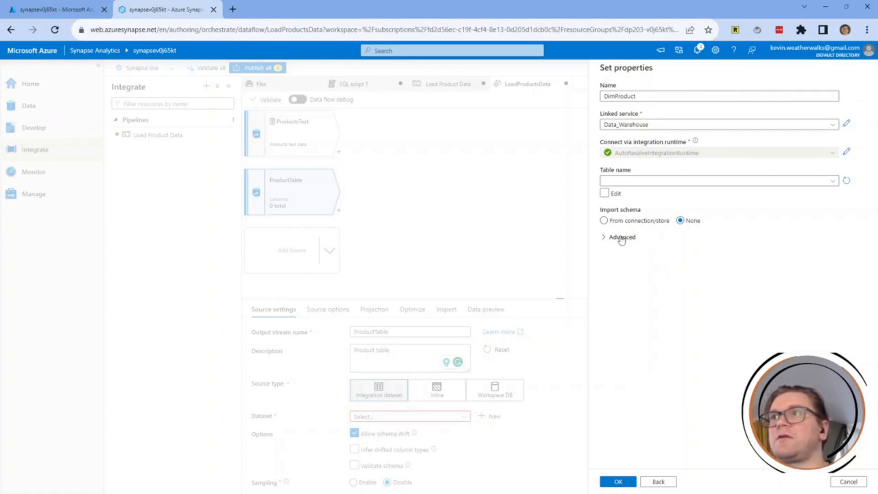
click(662, 183)
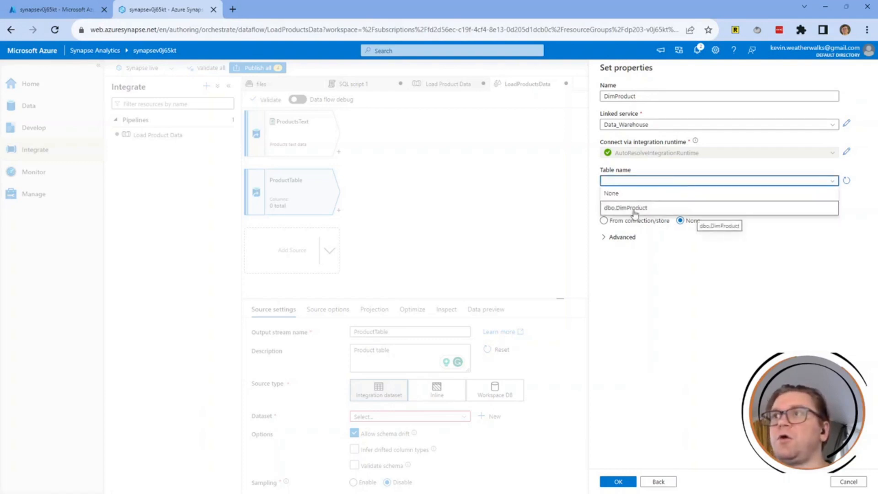
click(634, 210)
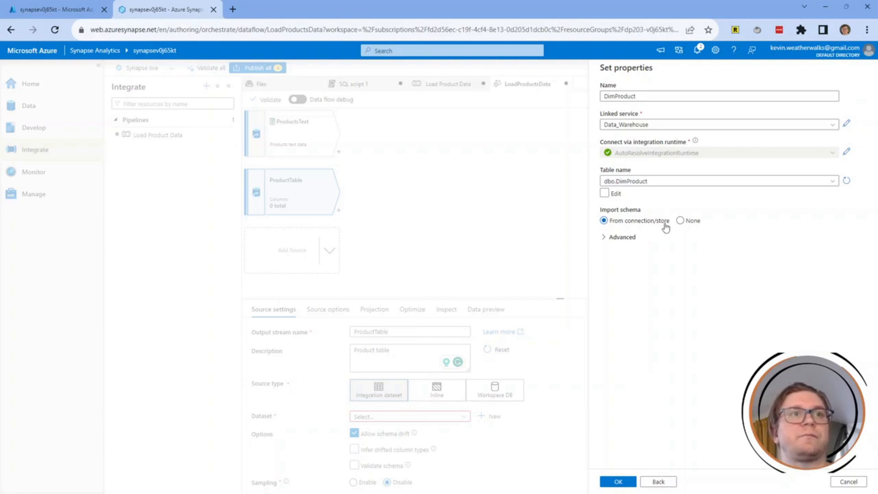
click(616, 241)
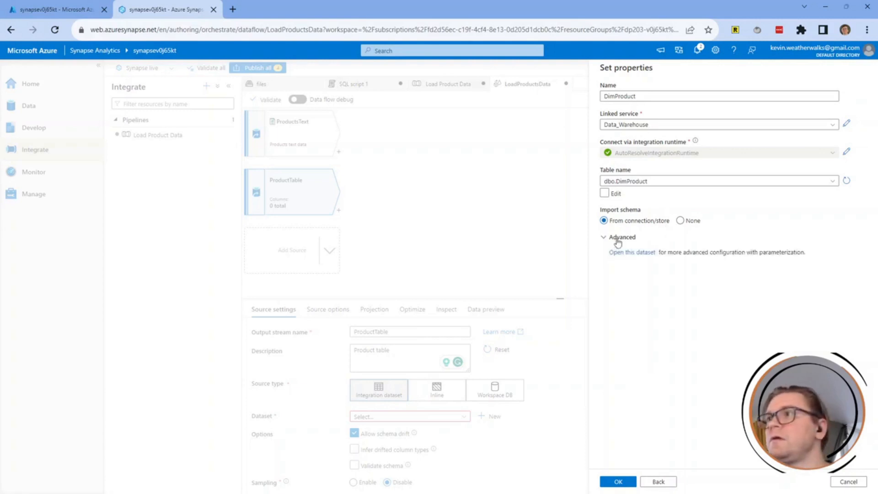
click(632, 252)
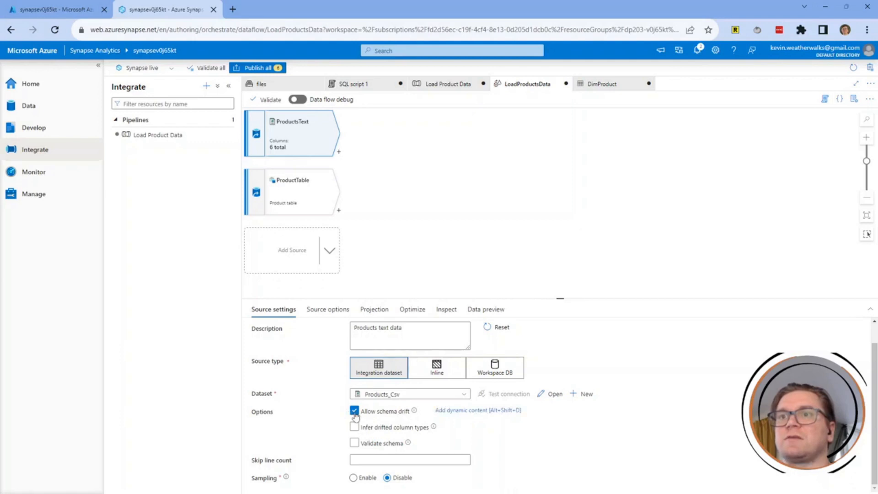
Review the data types of ProductTable's seven projection columns, ProductKey through Discontinued.
mouse_move(414, 415)
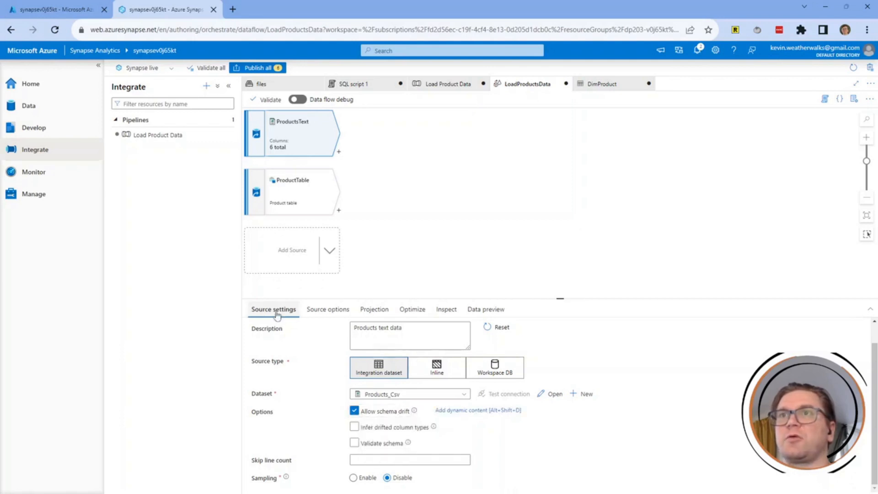
click(295, 183)
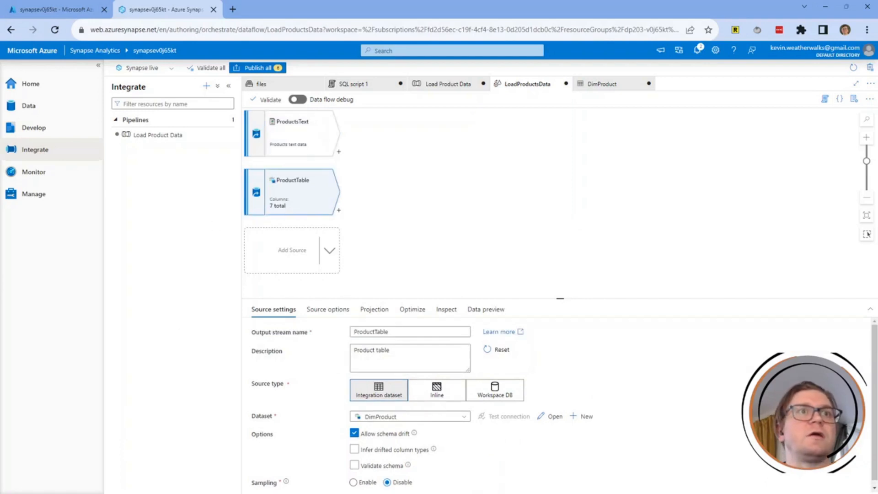
click(383, 314)
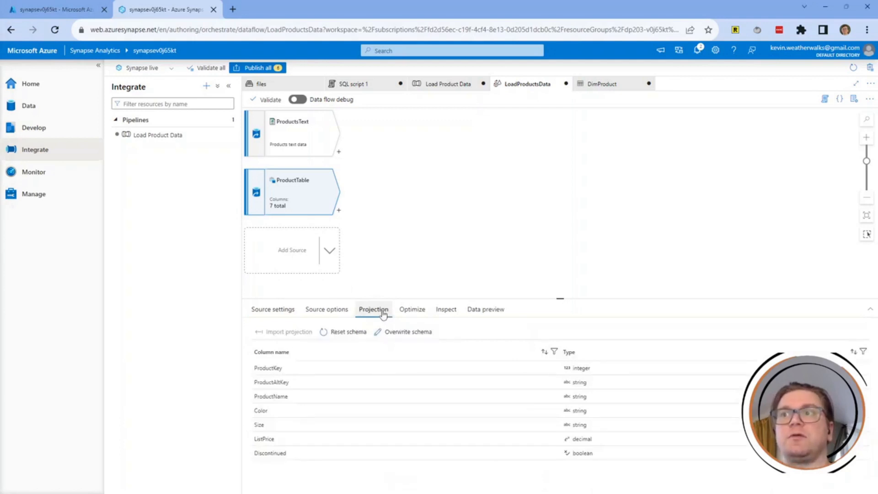
click(584, 387)
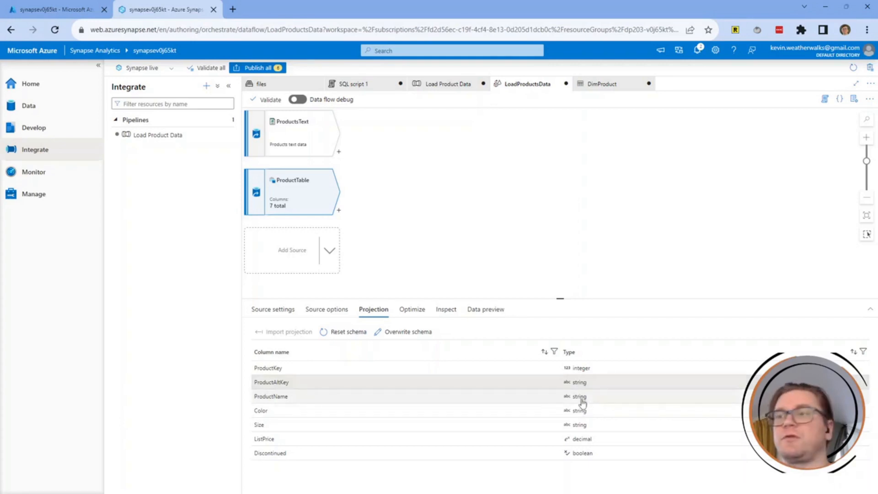
click(582, 399)
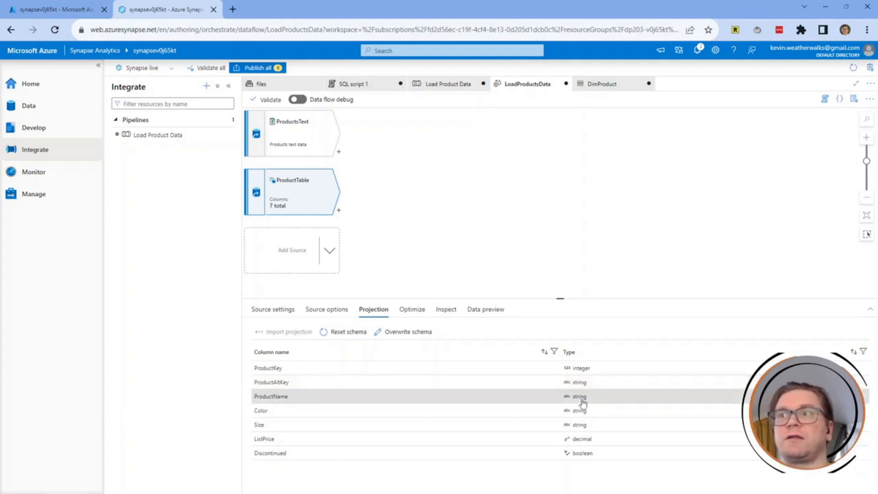
click(584, 411)
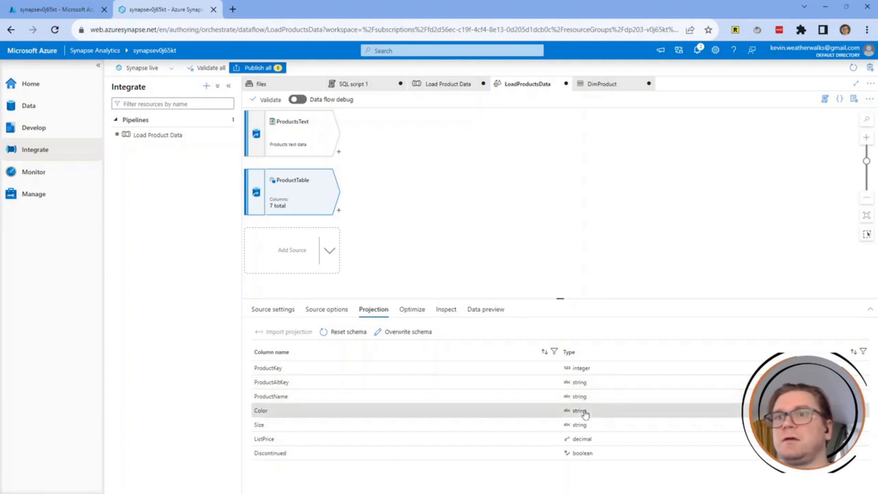
click(593, 430)
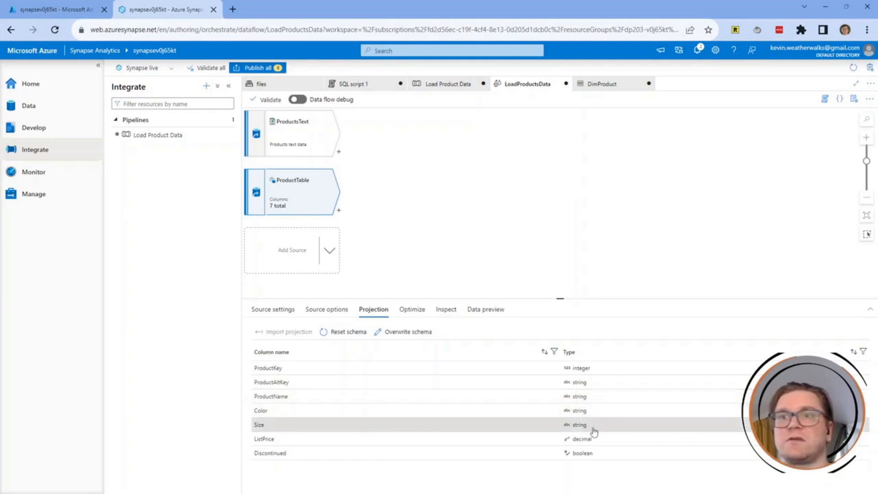
click(593, 440)
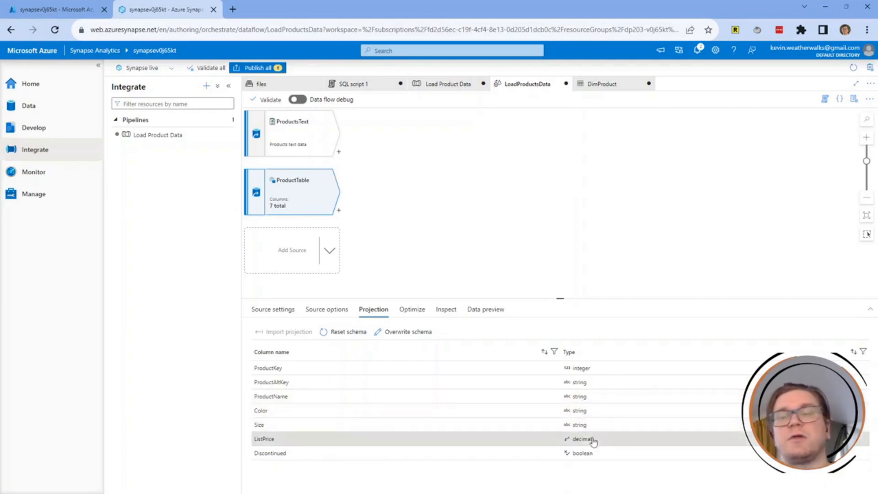
click(597, 453)
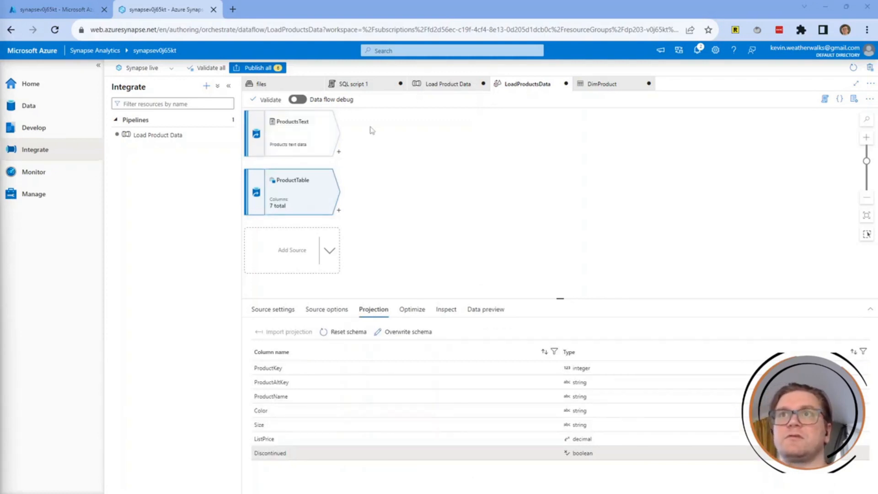
Pan the canvas and show the ProductsText source's six-column projection.
drag(408, 212, 453, 220)
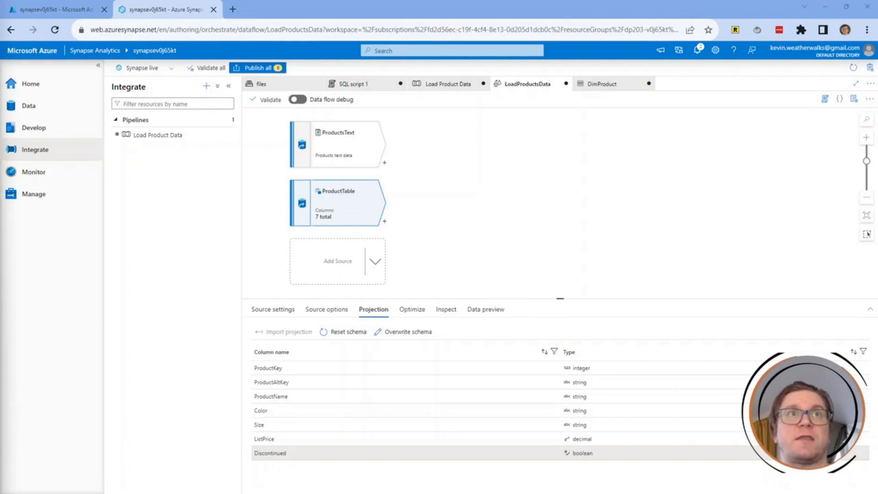
click(354, 150)
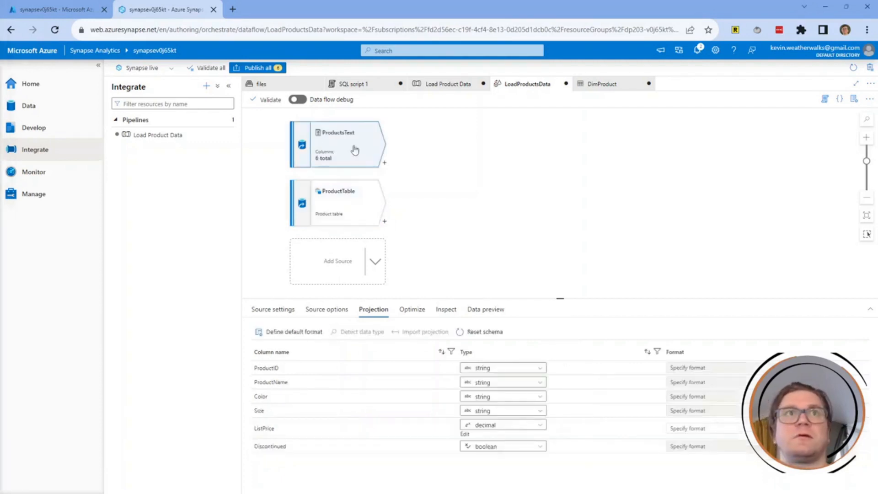
click(384, 164)
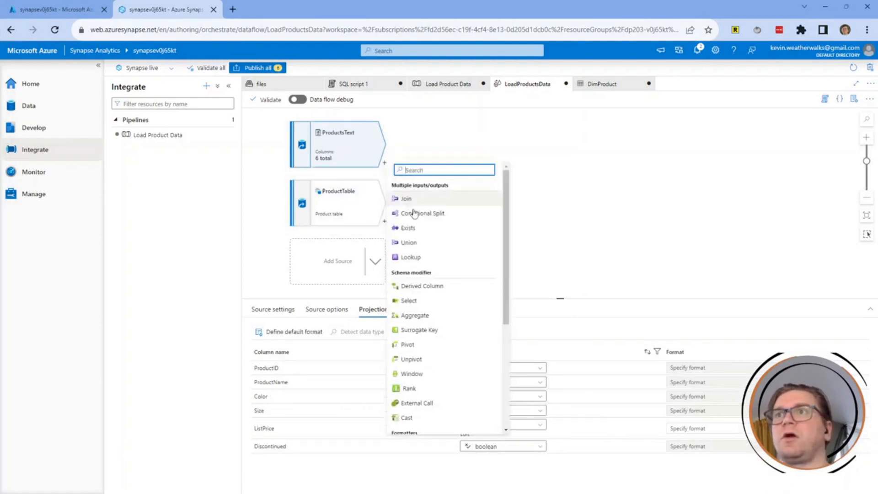
Add a Lookup after ProductsText named MatchedProducts, described 'Matched product data'.
click(418, 259)
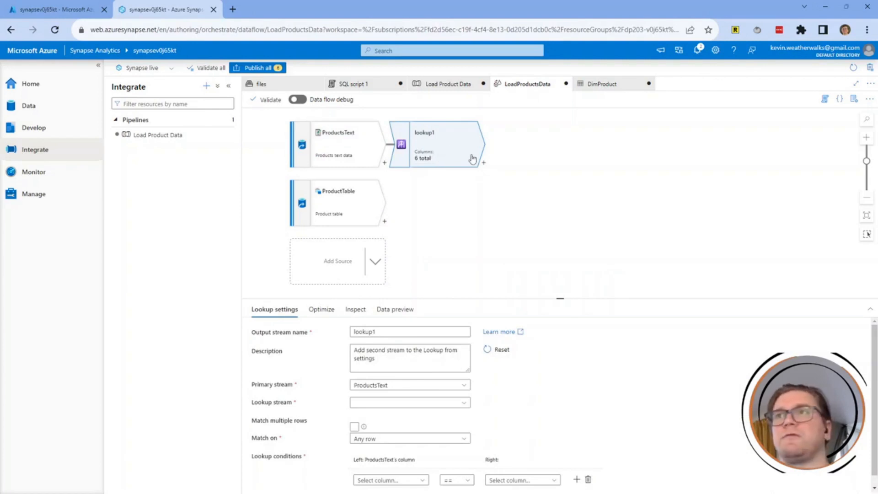
double_click(390, 330)
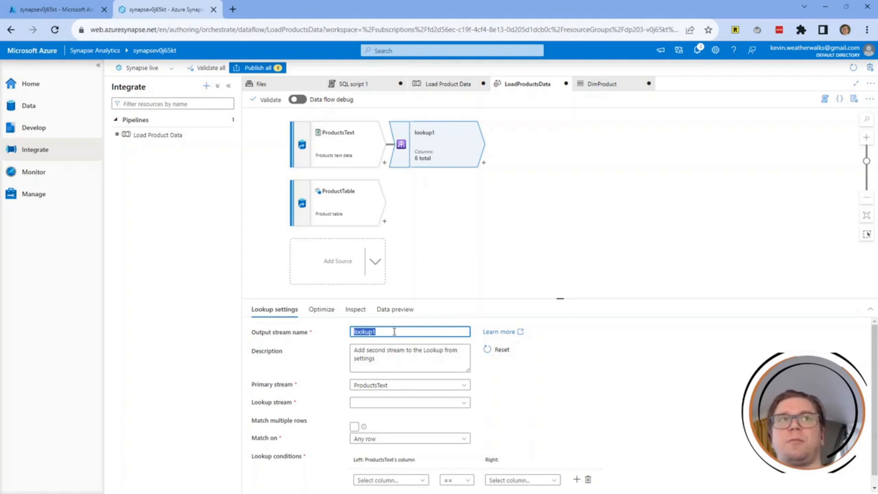
text(Matched)
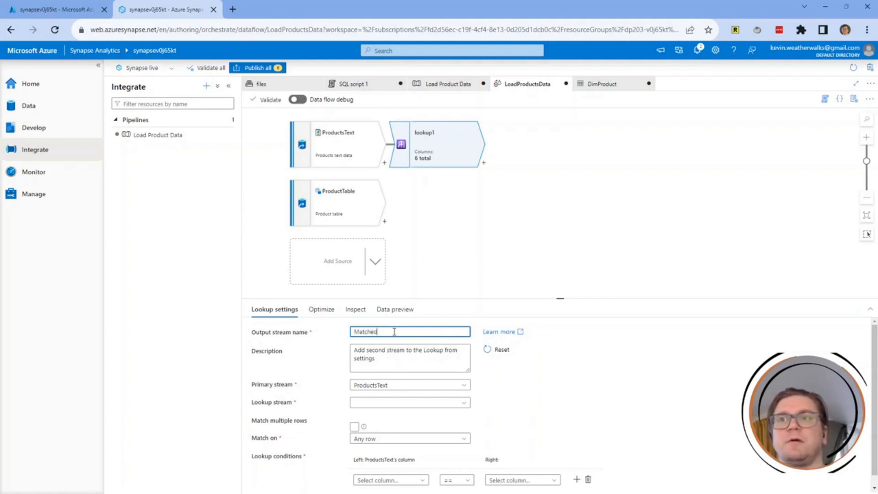
text(Products)
key(Tab)
key(Tab)
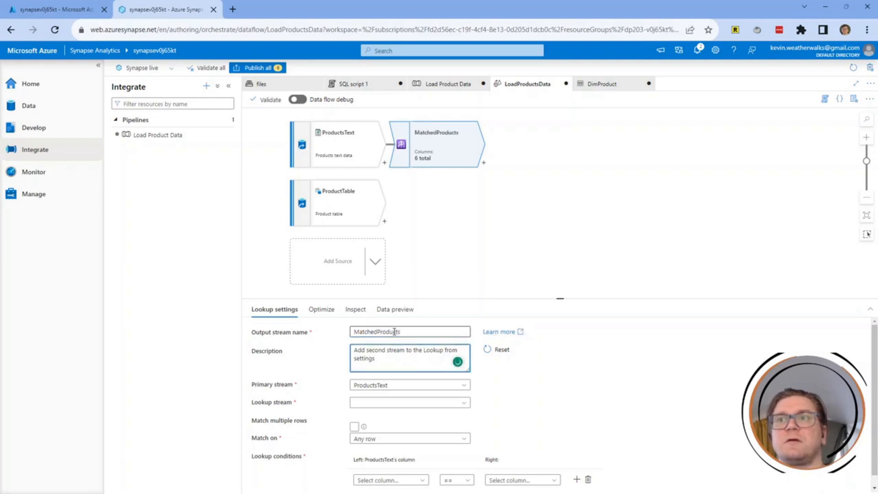
key(ctrl+a)
key(BackSpace)
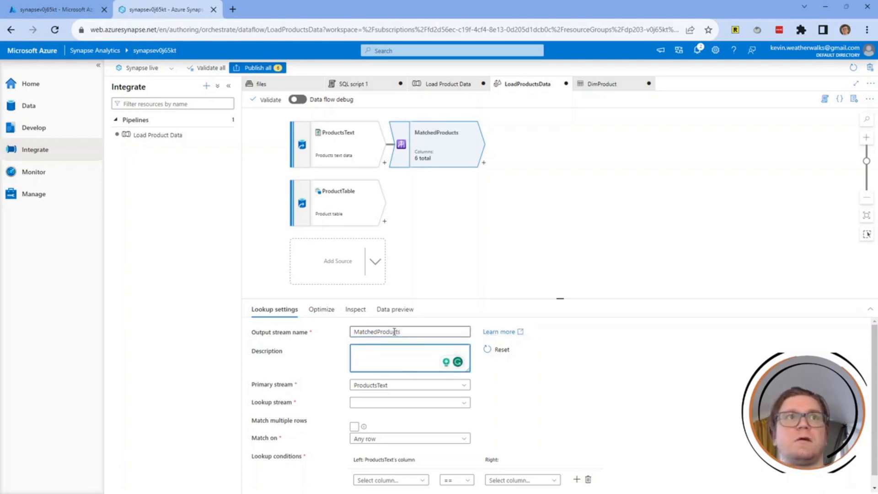
text(Matched)
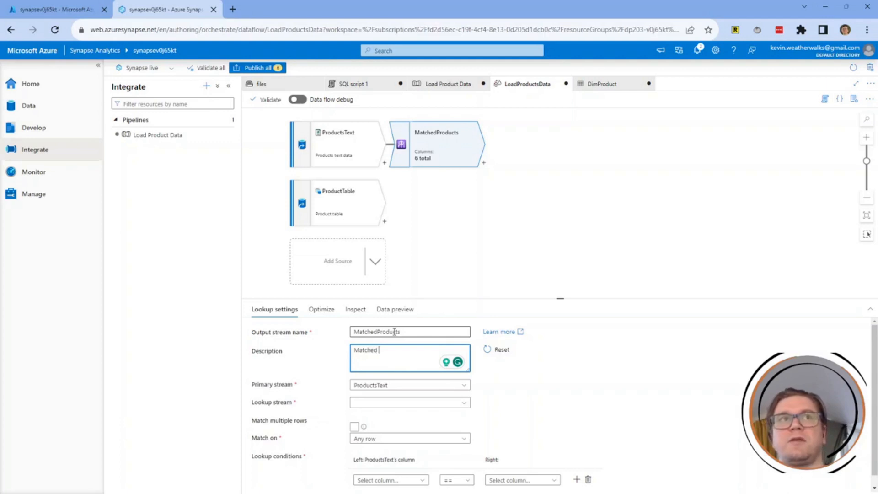
text( product data)
key(Tab)
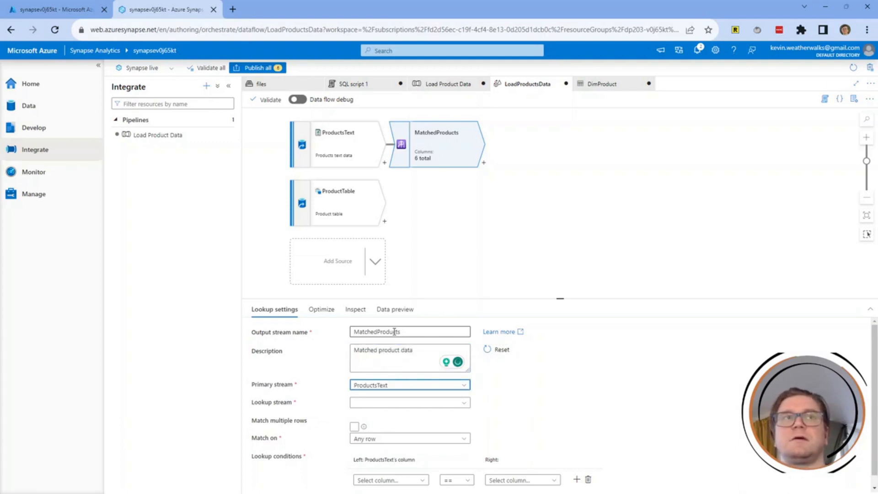
Keep ProductsText as the primary stream and set ProductTable as the lookup stream.
click(408, 386)
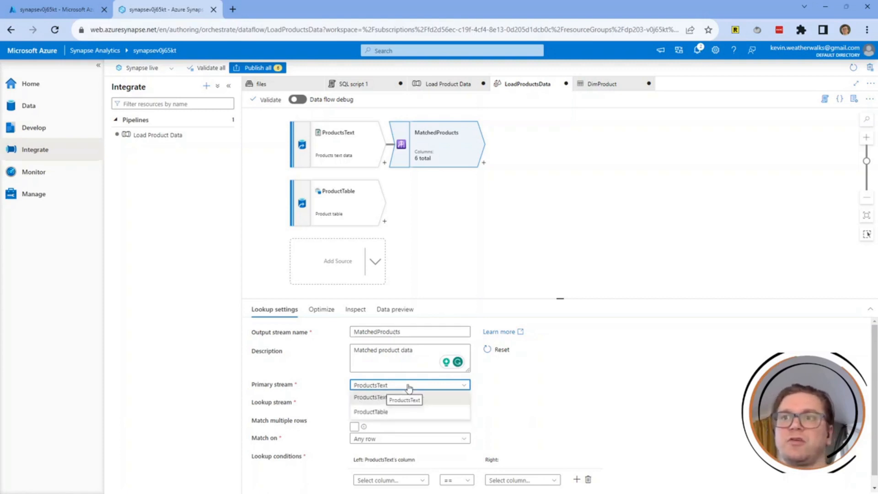
click(386, 403)
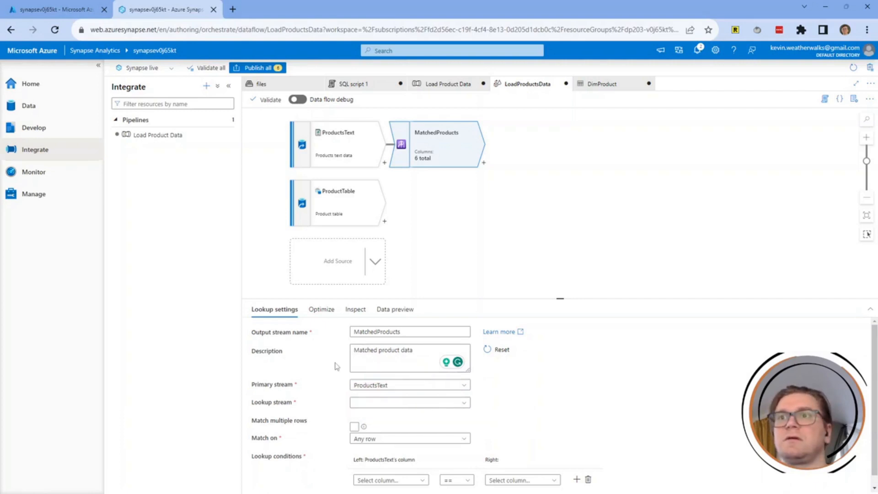
click(366, 403)
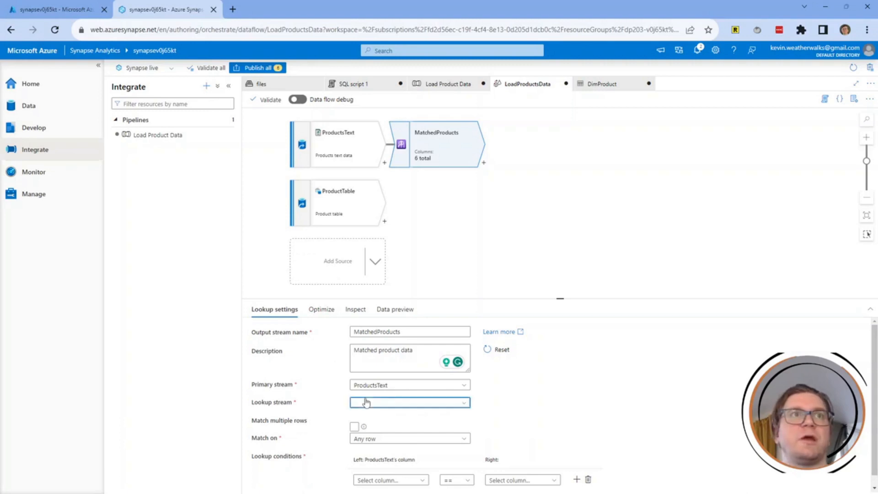
click(375, 415)
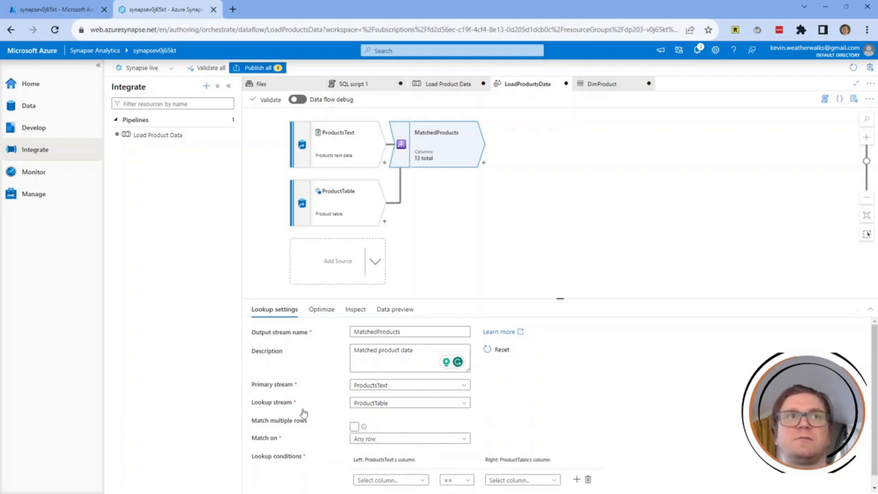
Set the lookup to match on the last row, sorted by ProductKey ascending.
scroll(303, 413, down, 1)
click(302, 426)
click(302, 427)
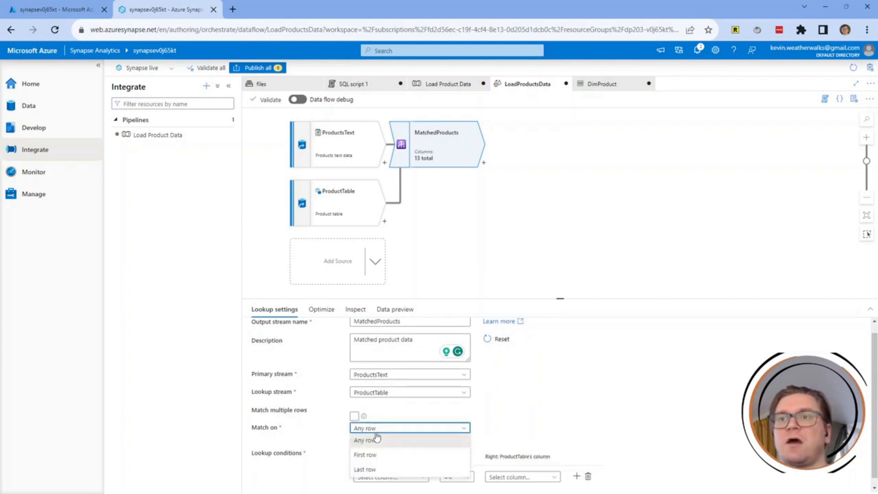
click(366, 469)
scroll(327, 425, down, 2)
click(384, 413)
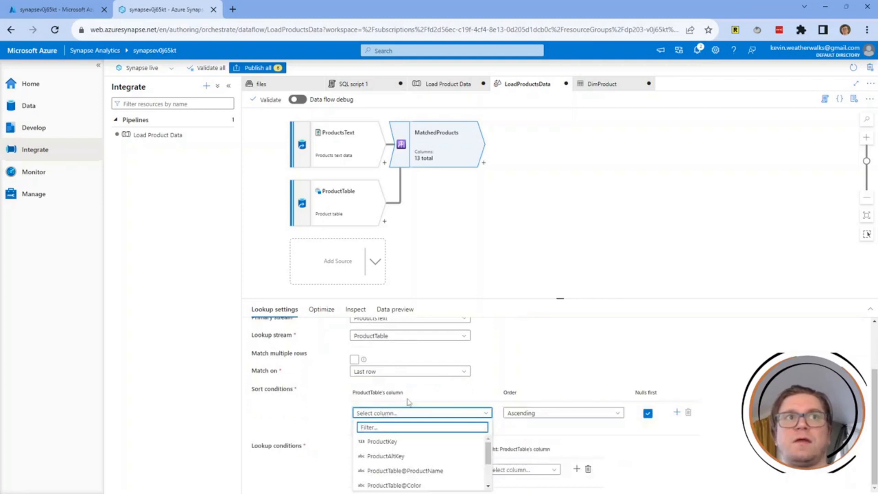
click(402, 441)
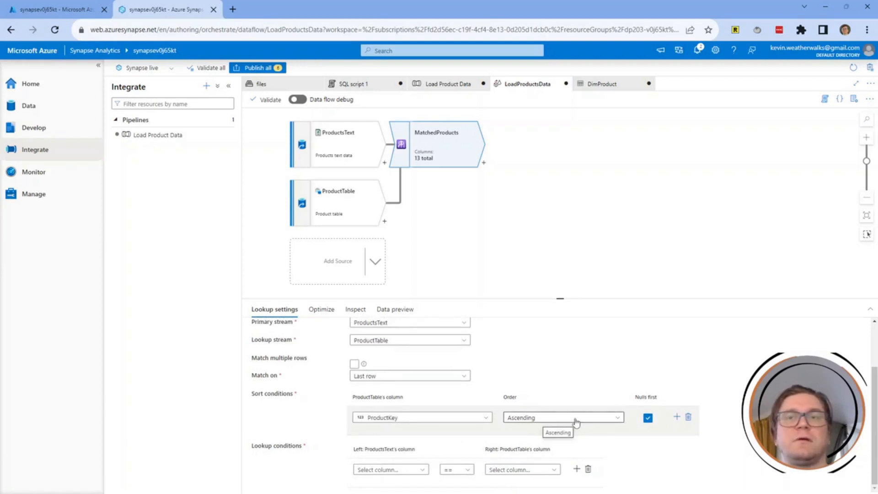
Set the lookup condition to ProductID == ProductAltKey.
click(390, 466)
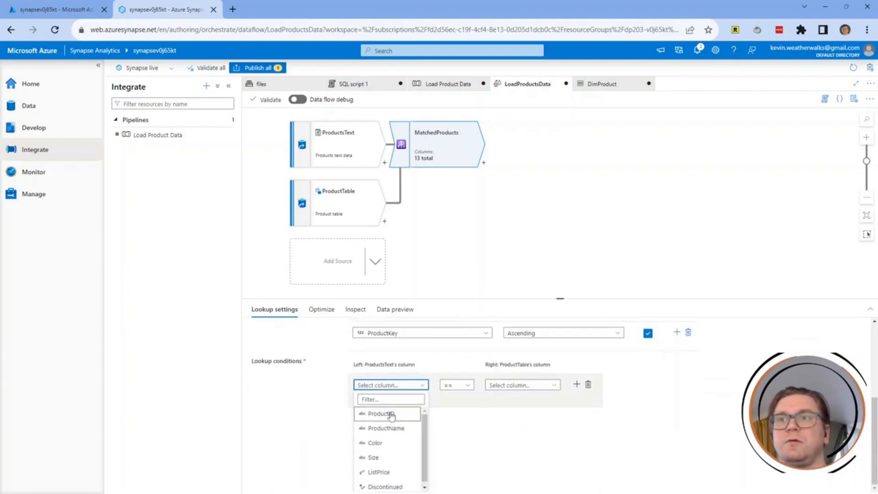
click(391, 414)
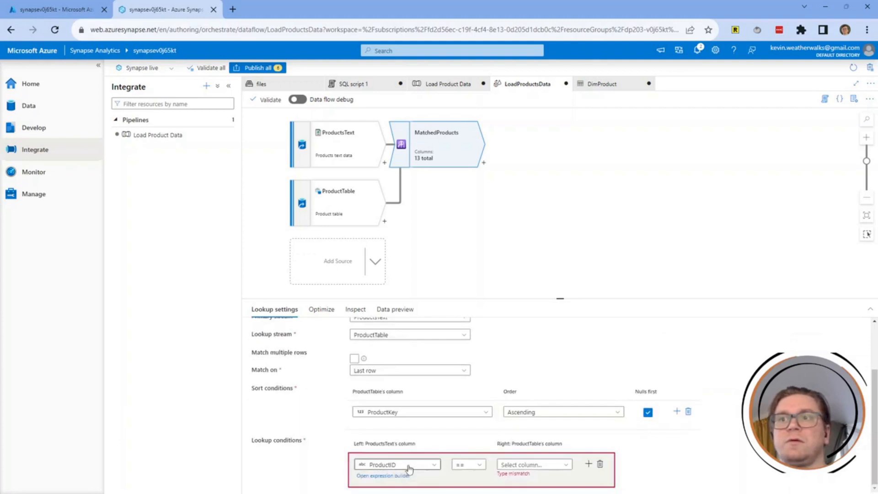
click(530, 459)
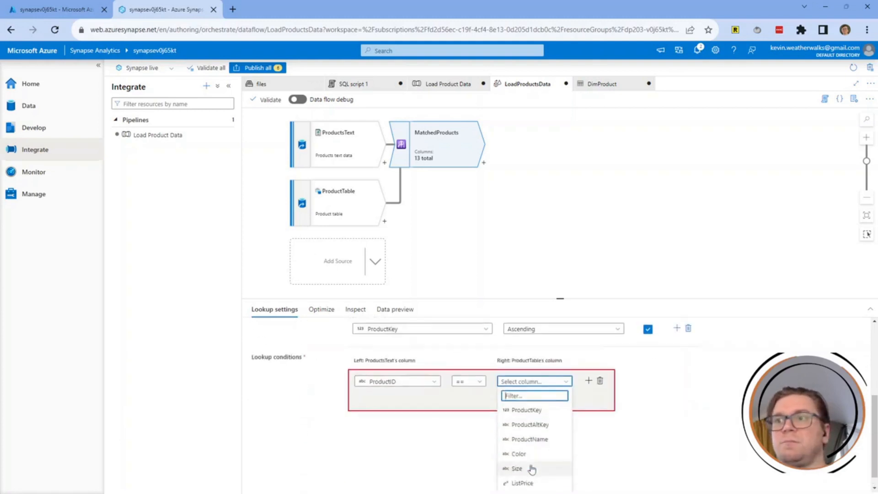
click(536, 427)
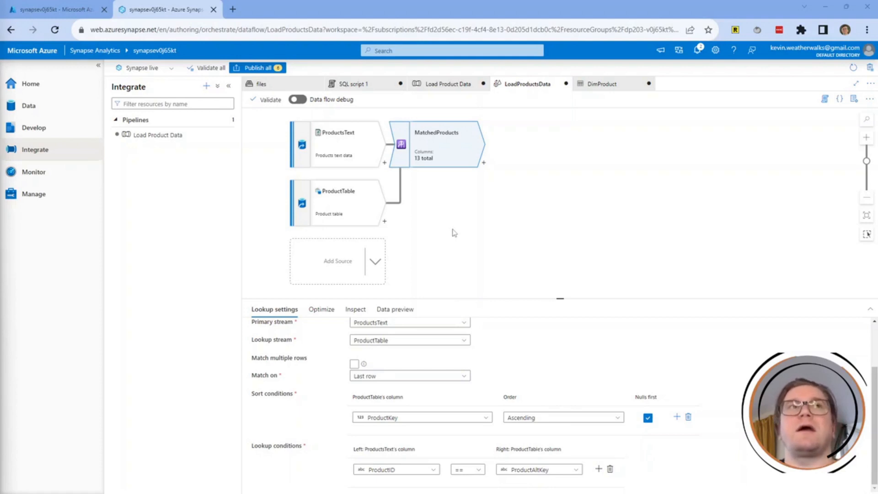
Add an Alter Row after MatchedProducts named SetLoadAction, described 'Insert new, upsert existing'.
click(484, 164)
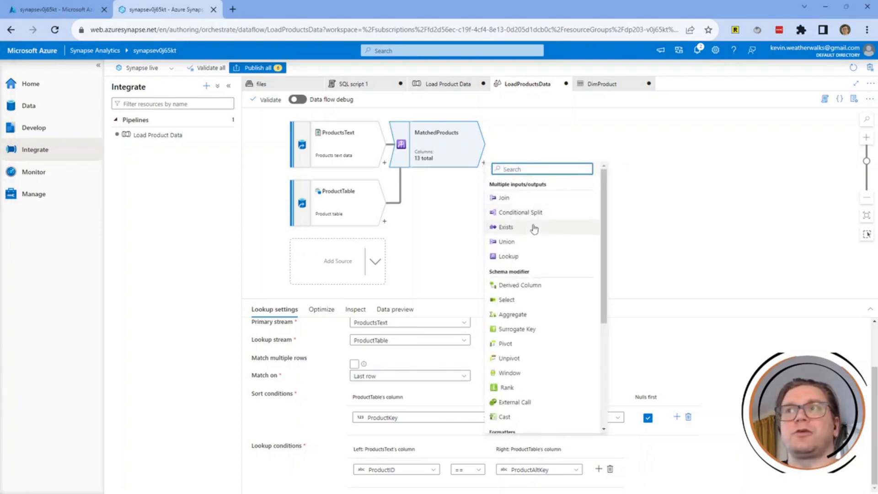
scroll(531, 226, down, 4)
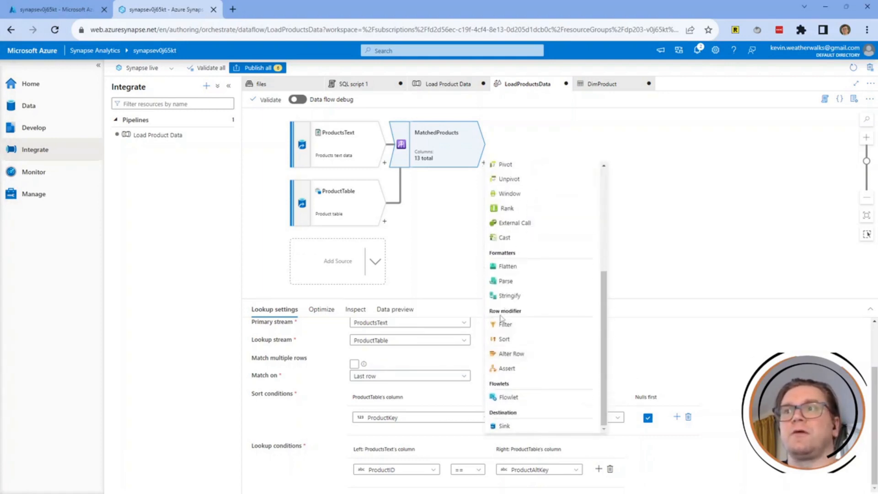
click(511, 354)
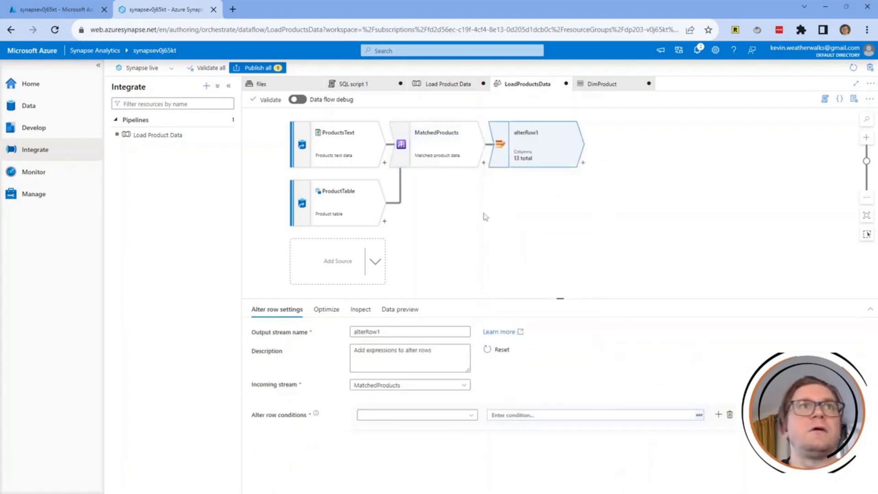
double_click(387, 333)
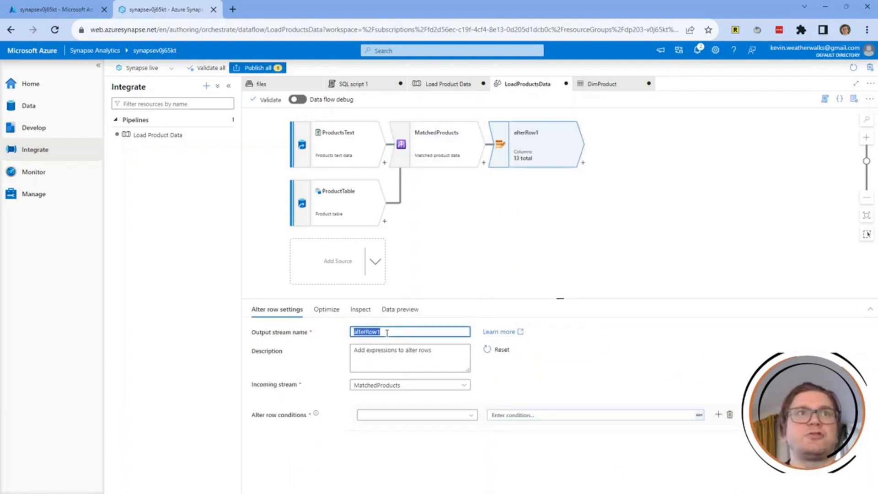
text(SetLoadAction)
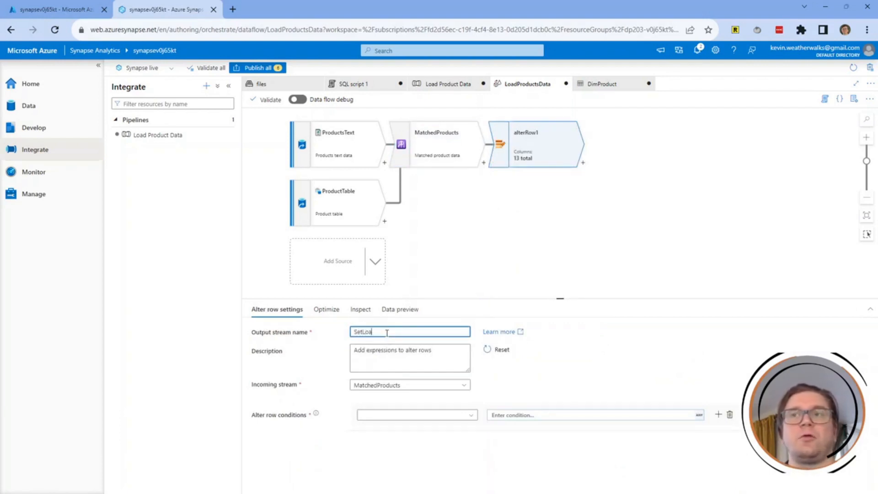
key(Tab)
key(Tab)
key(BackSpace)
key(BackSpace)
key(BackSpace)
key(BackSpace)
key(BackSpace)
key(BackSpace)
key(BackSpace)
key(BackSpace)
key(BackSpace)
key(BackSpace)
key(BackSpace)
key(BackSpace)
key(BackSpace)
key(BackSpace)
key(BackSpace)
key(BackSpace)
key(BackSpace)
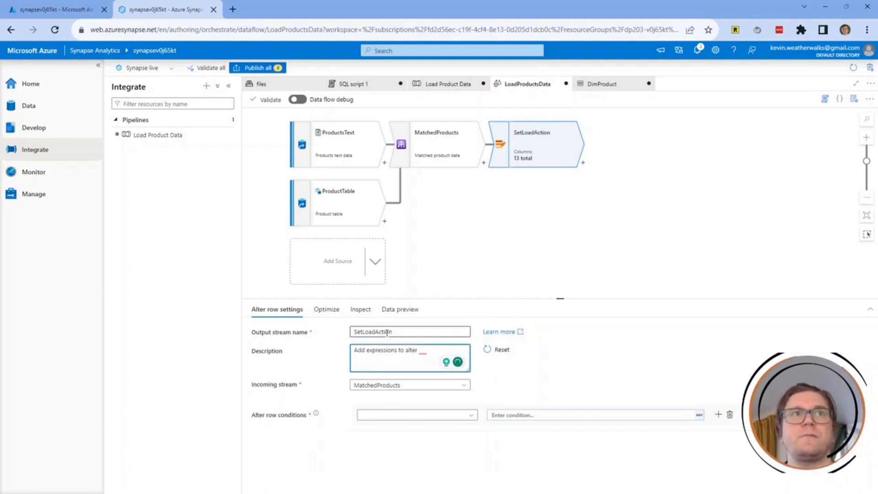
key(BackSpace)
key(BackSpace)
key(BackSpace)
key(BackSpace)
key(BackSpace)
key(BackSpace)
key(BackSpace)
key(BackSpace)
key(BackSpace)
key(BackSpace)
key(BackSpace)
key(BackSpace)
text(Inse)
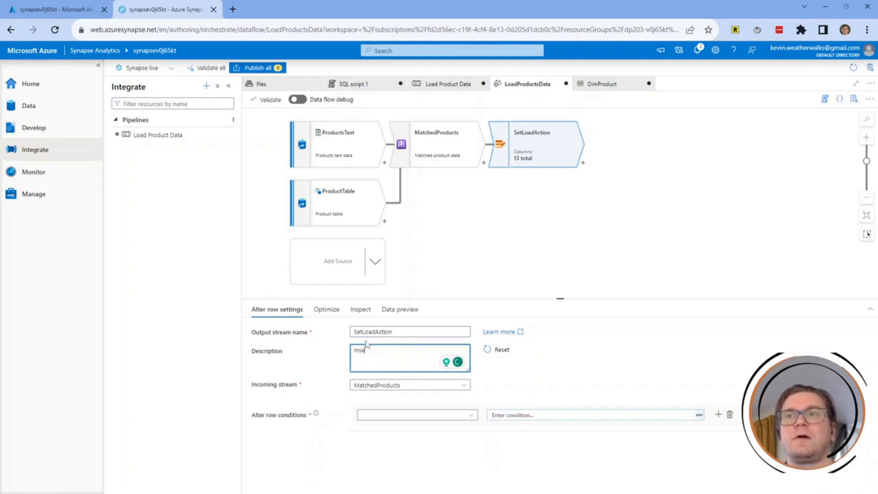
text(rt new, up)
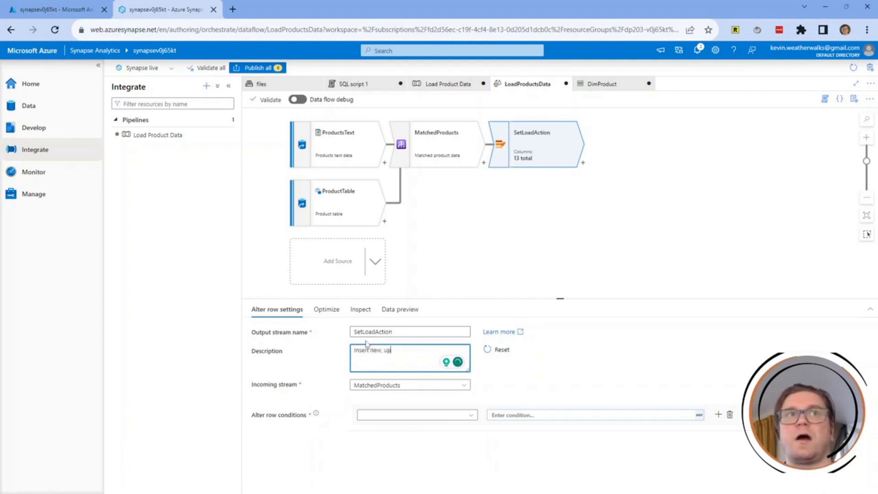
text(sert existing)
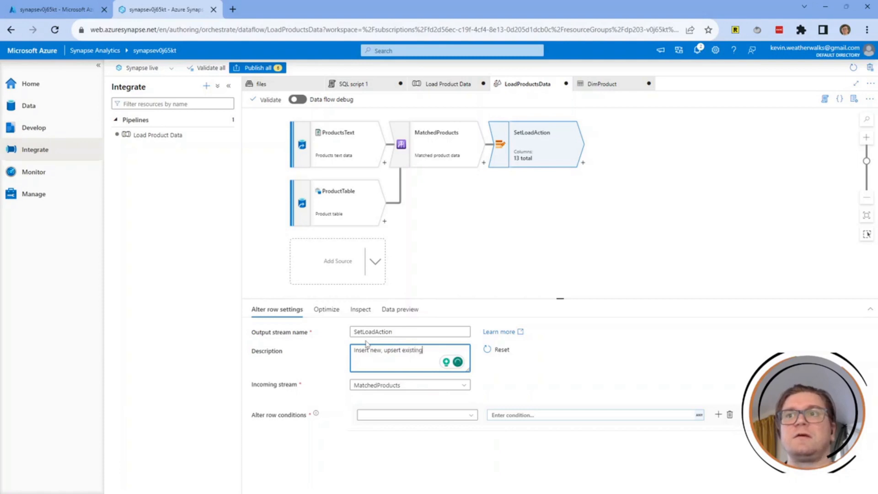
key(Tab)
key(Tab)
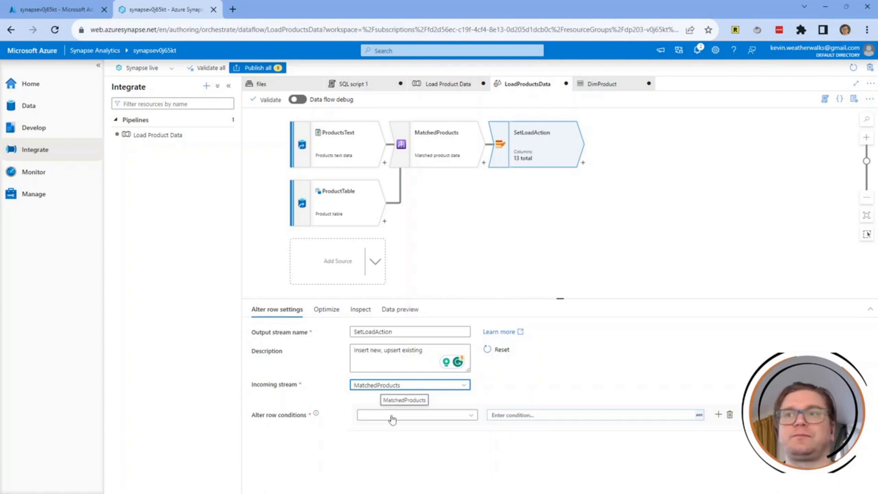
Add an Insert if condition with the expression isNull(ProductKey).
click(374, 416)
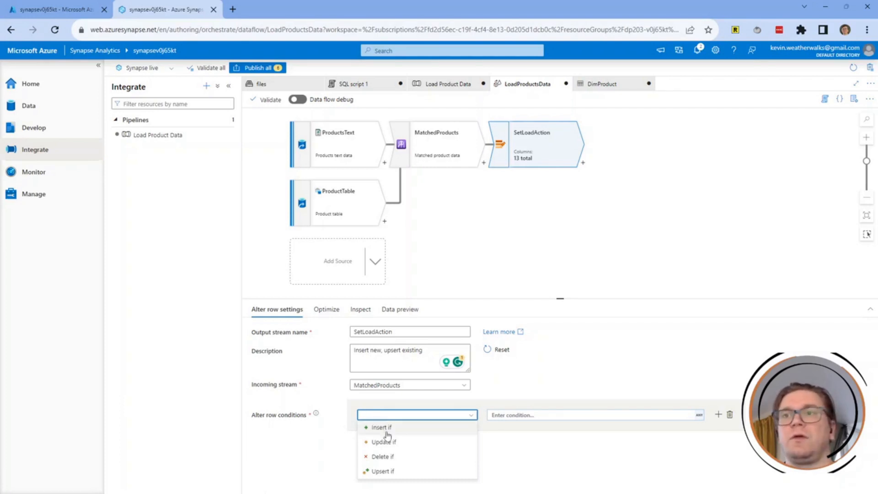
click(380, 427)
click(530, 415)
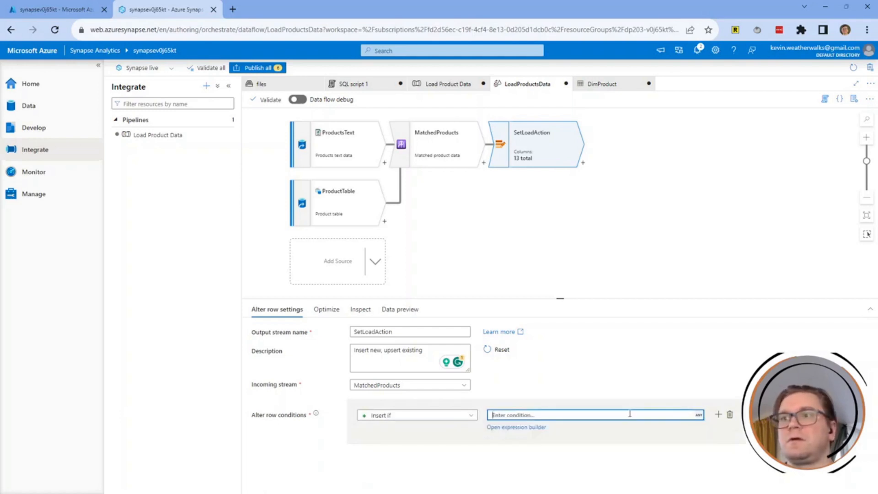
text(isNull(prod)
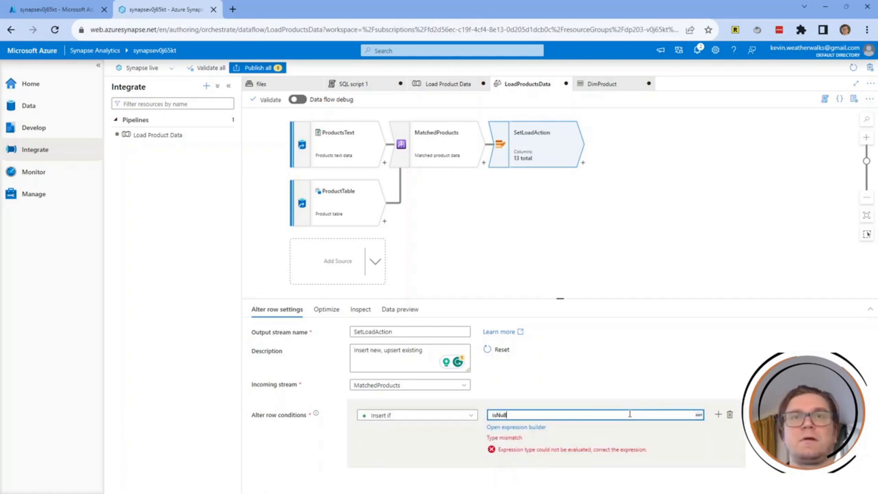
key(BackSpace)
key(BackSpace)
key(BackSpace)
text(ProductKey))
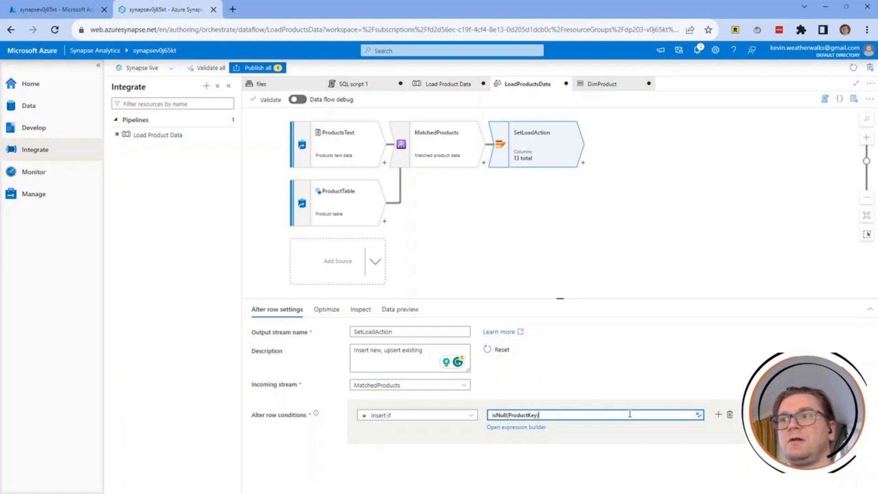
click(720, 415)
Add a second Upsert if condition with the expression not(isNull(ProductKey)).
click(719, 414)
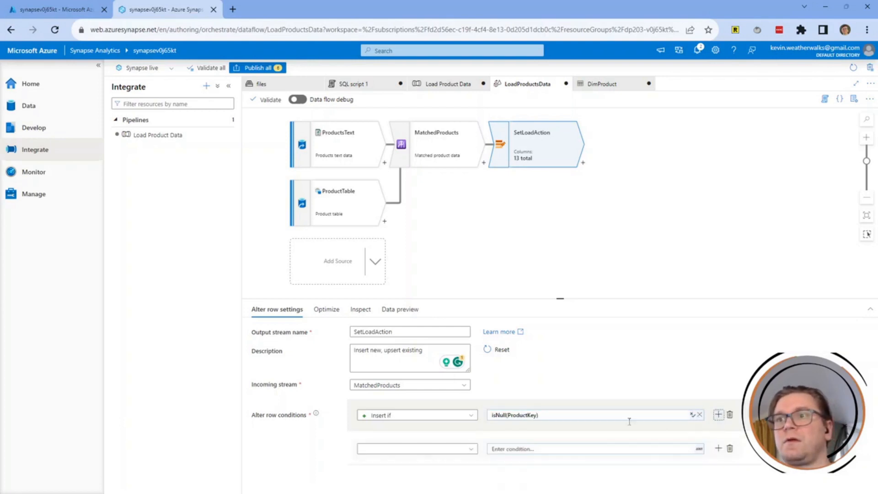
click(427, 449)
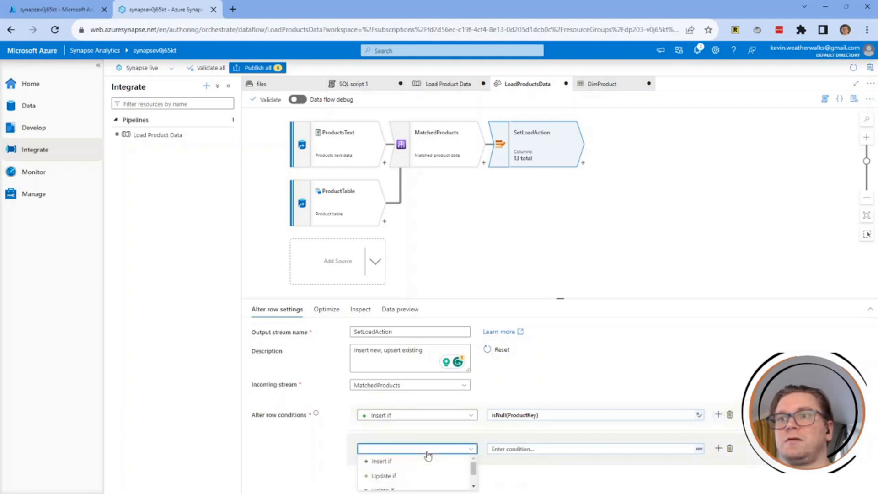
scroll(395, 479, down, 1)
click(395, 480)
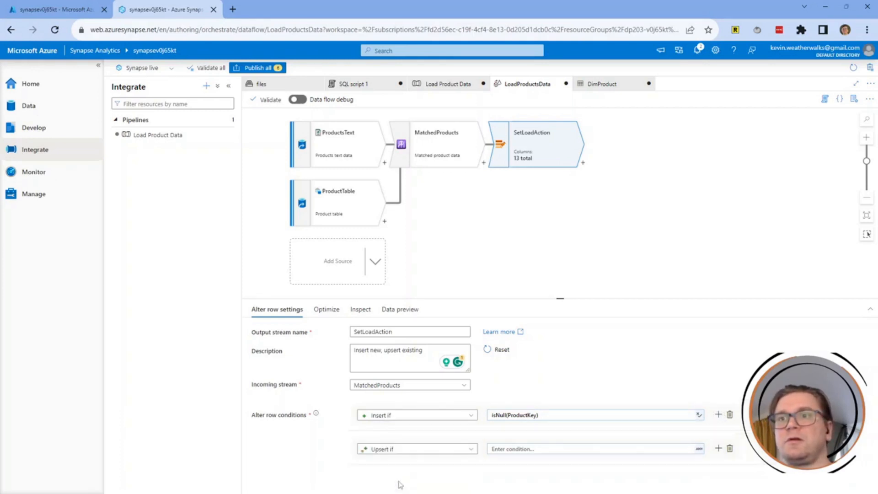
click(519, 450)
text(n)
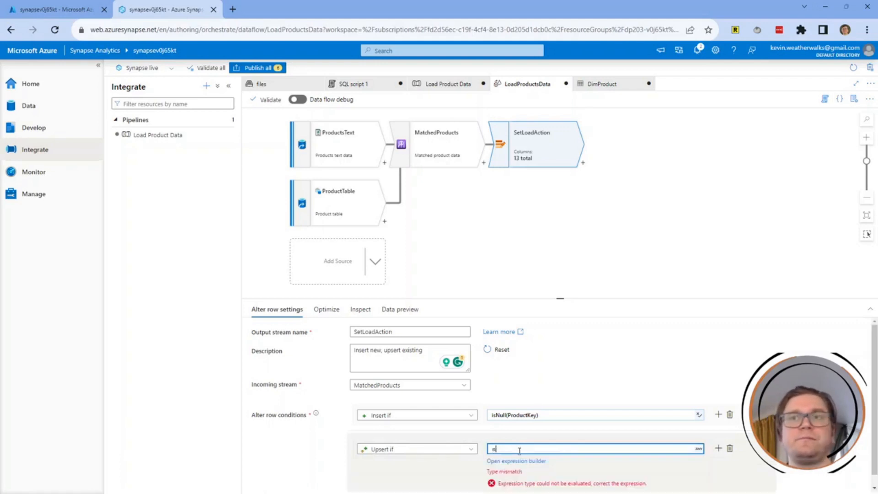
text(ot(isNull()
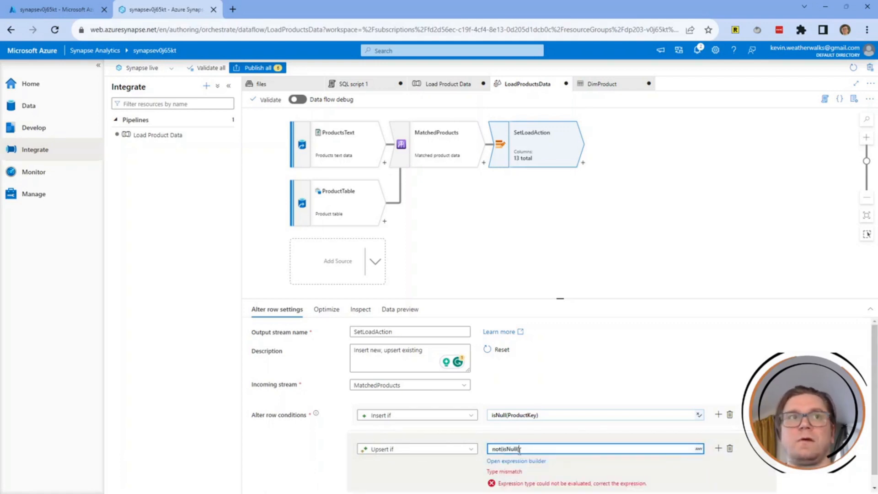
text(ProductKey)))
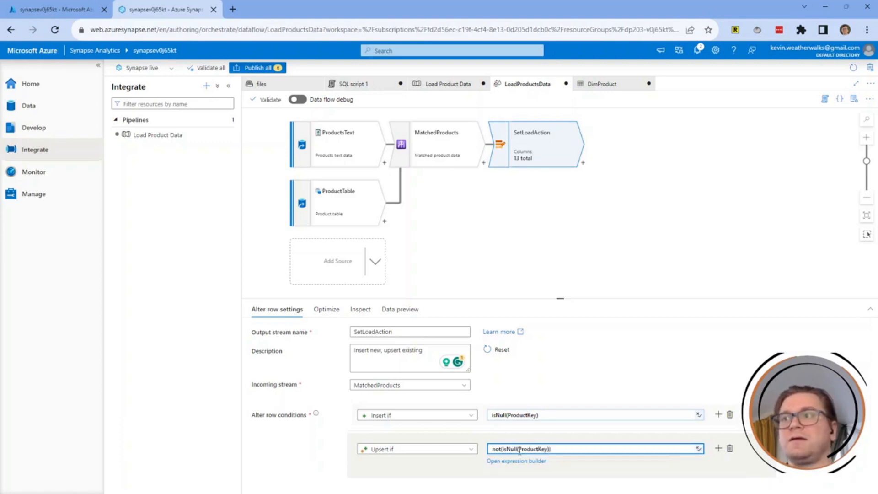
click(719, 351)
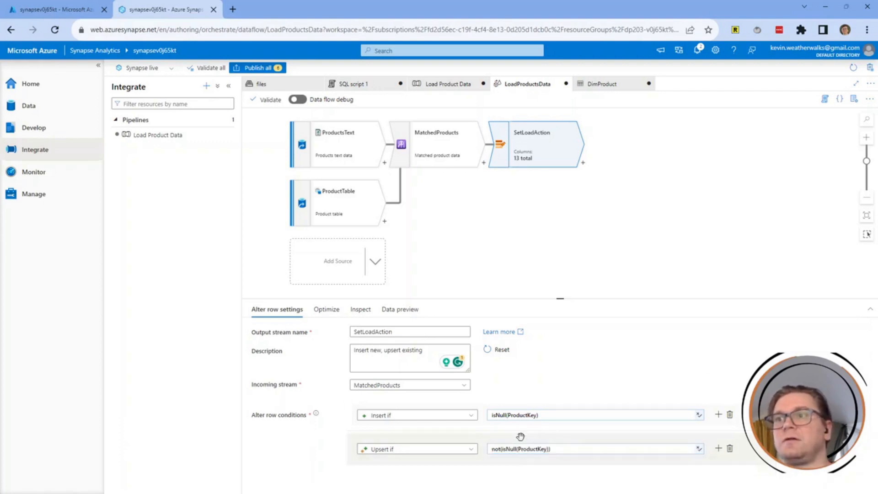
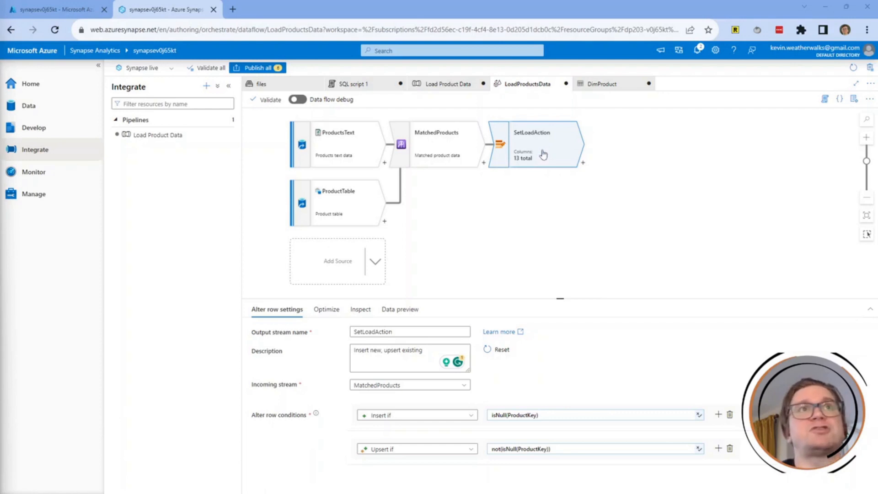
Add a Sink step, sink1, after SetLoadAction in the LoadProductsData data flow.
click(582, 165)
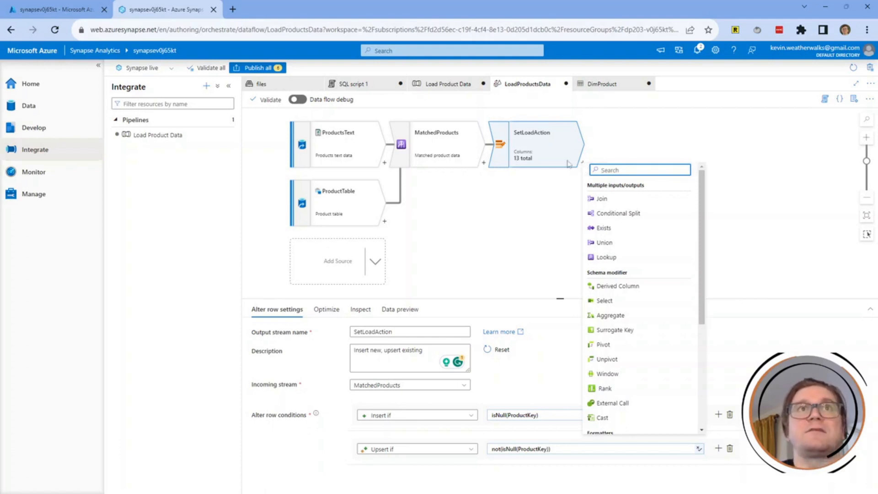
scroll(640, 239, down, 2)
scroll(641, 239, down, 2)
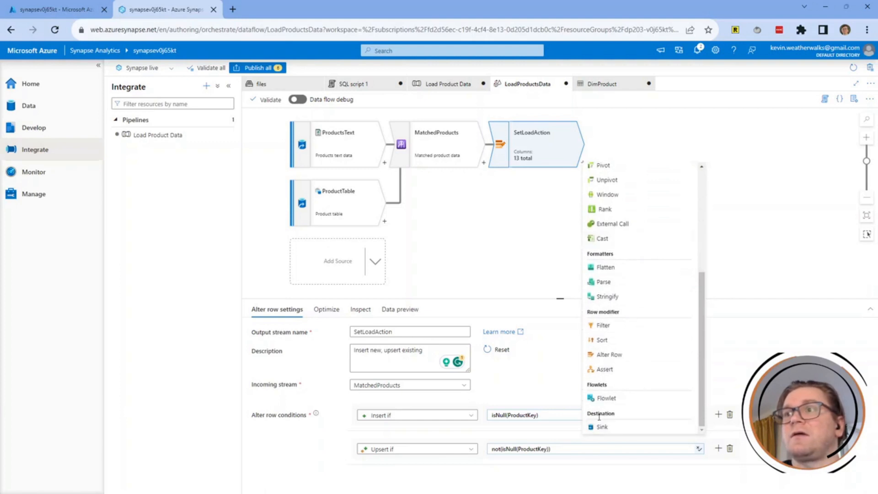
click(604, 427)
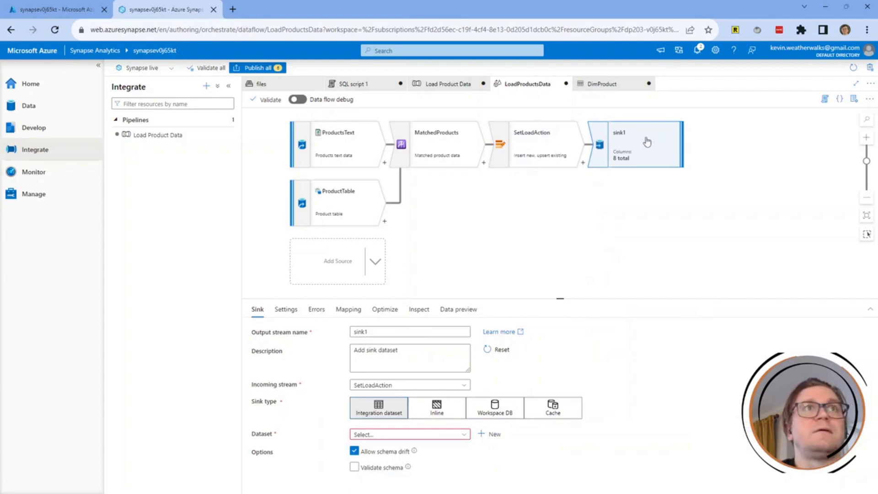
Rename the sink DimProductTable, describe it 'Load DimProduct table', and set its dataset to DimProduct.
double_click(400, 330)
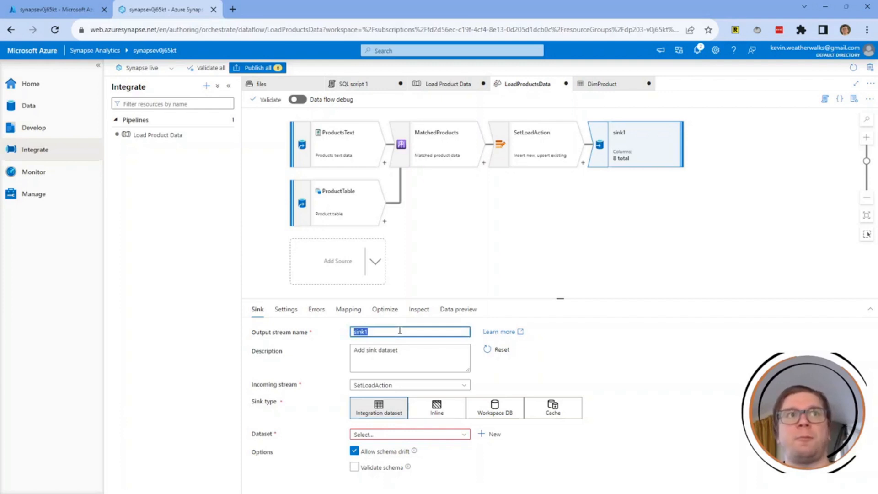
text(DimProd)
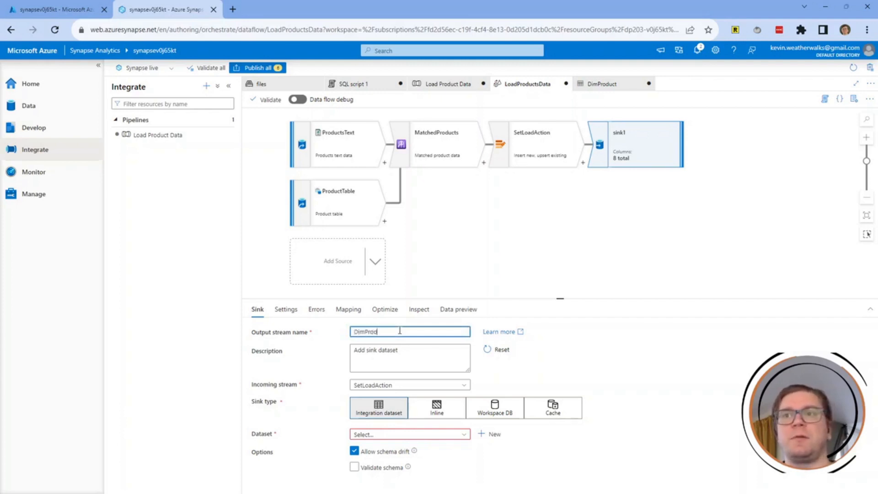
text(uctTable)
key(Tab)
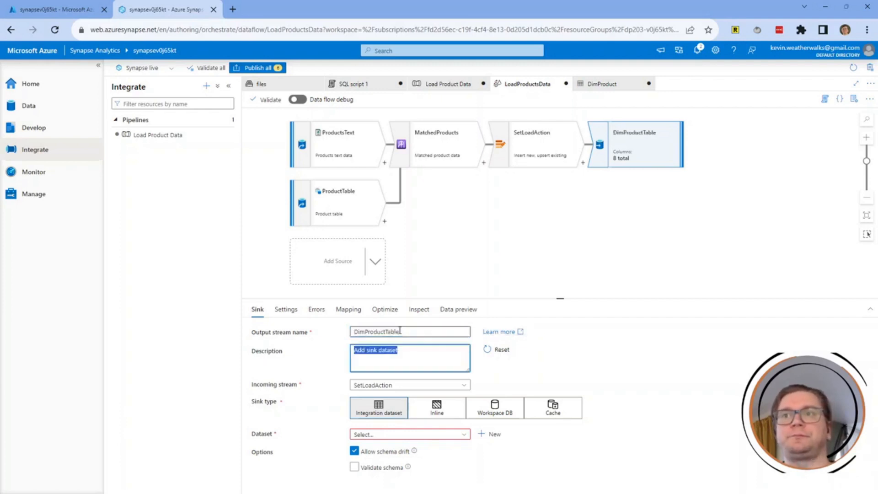
text(Load )
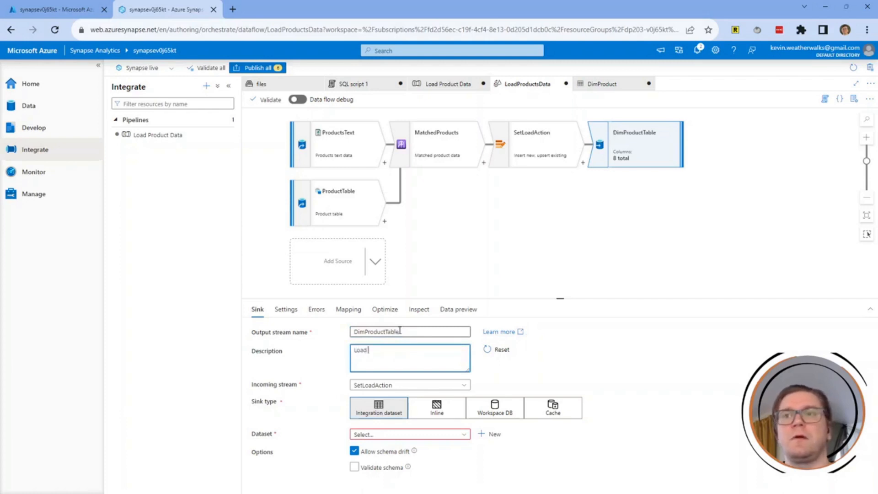
text(DimPro)
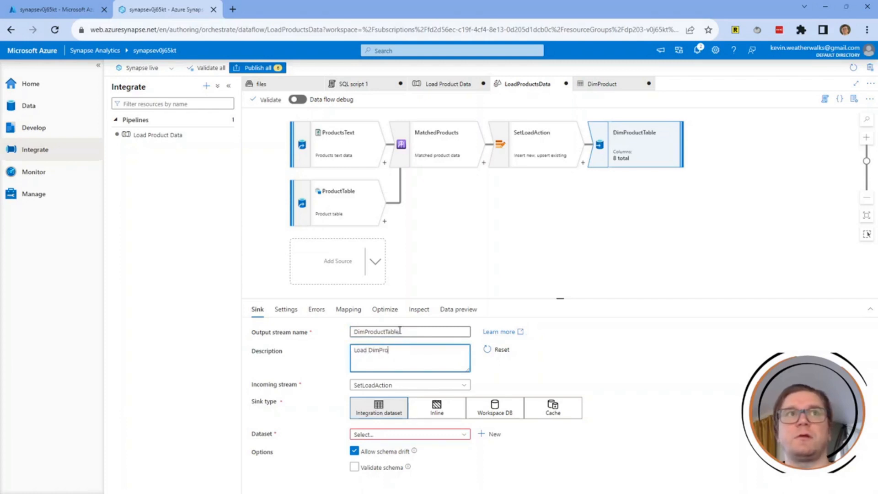
text(duct tab)
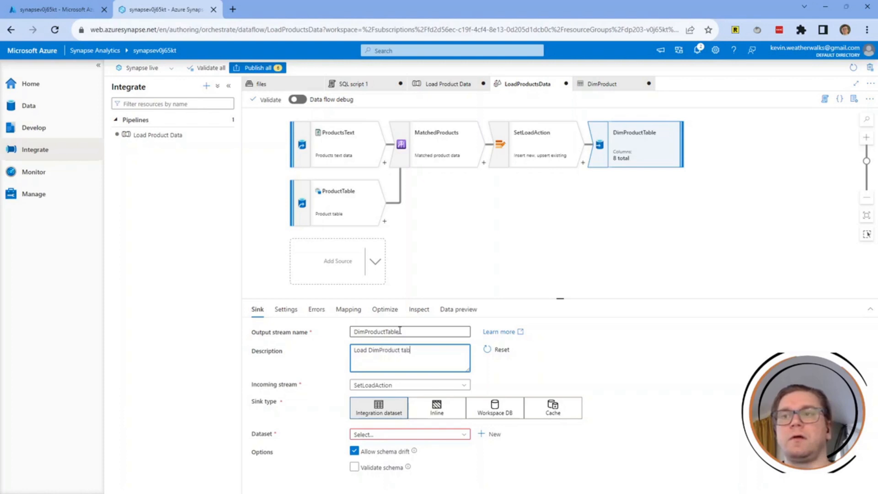
text(le)
key(Tab)
key(Tab)
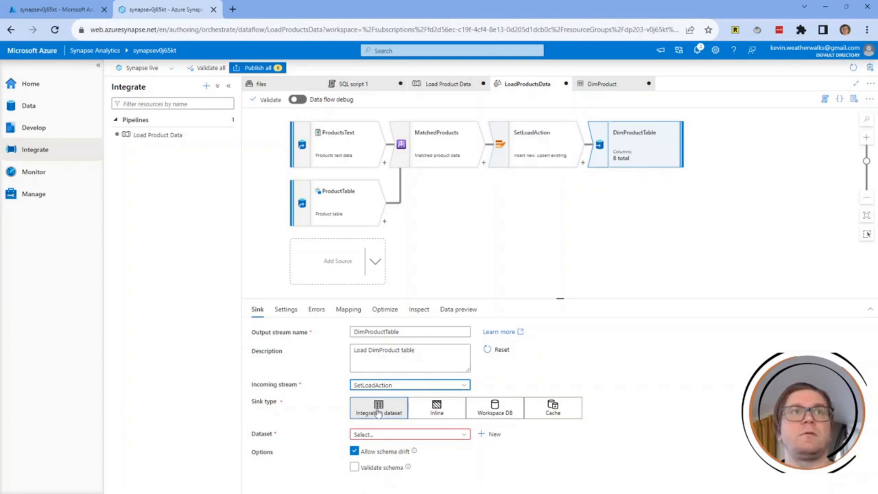
click(445, 438)
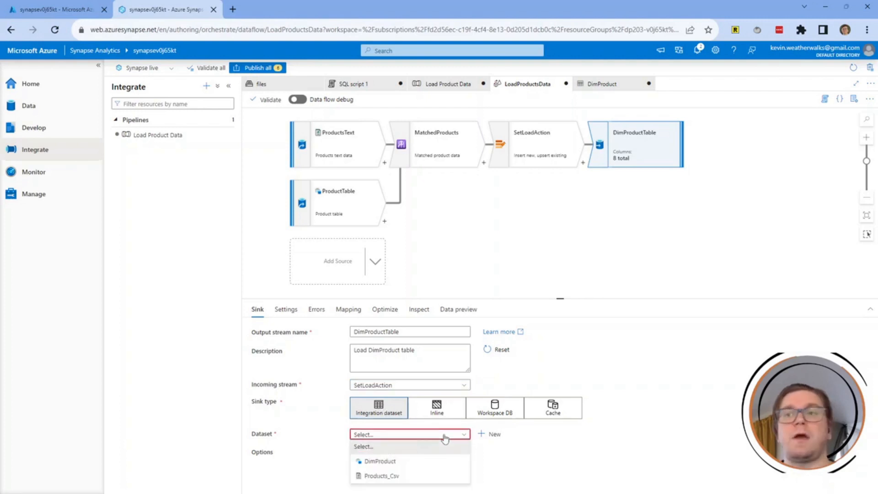
click(394, 462)
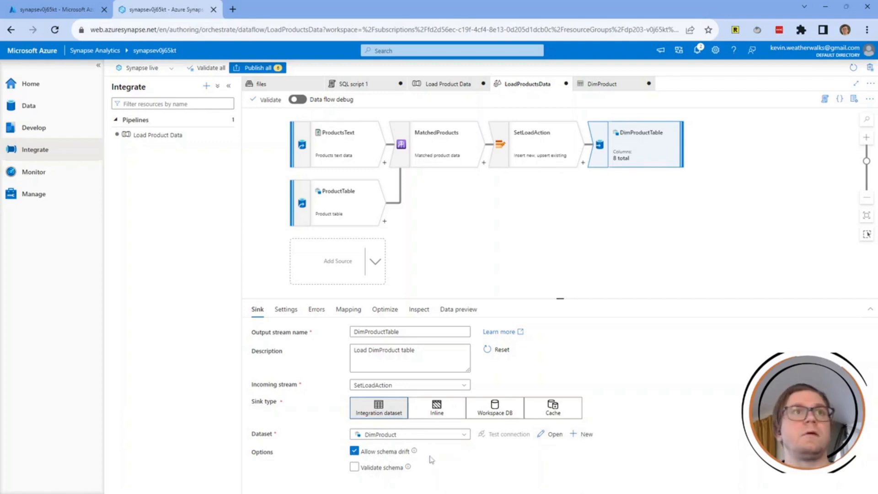
Allow insert and upsert on DimProductTable, using ProductAltKey as the key column.
click(286, 310)
mouse_move(299, 330)
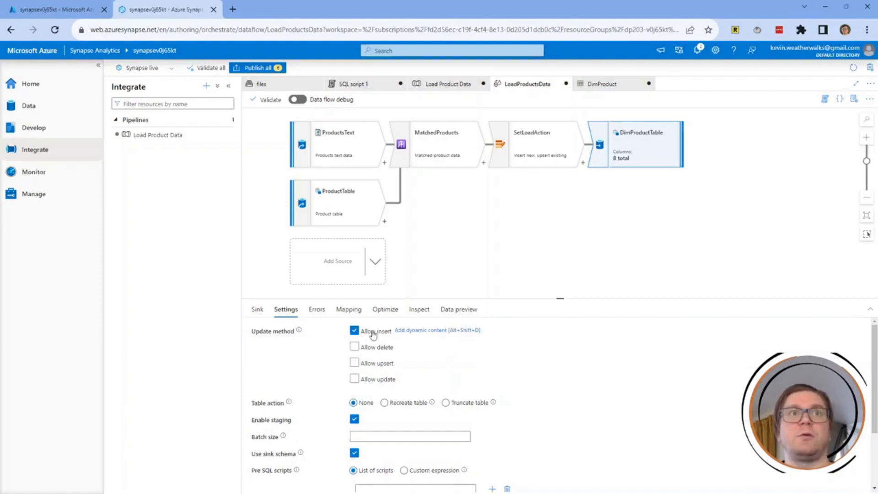
click(354, 364)
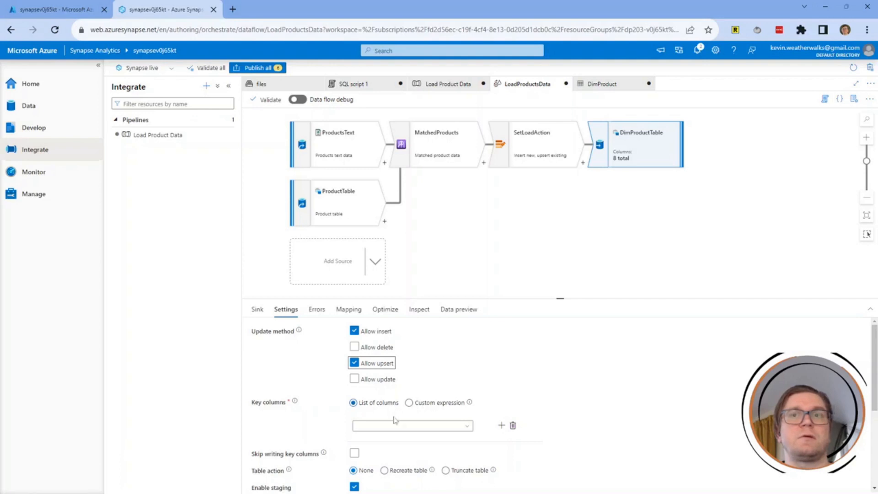
text(Product)
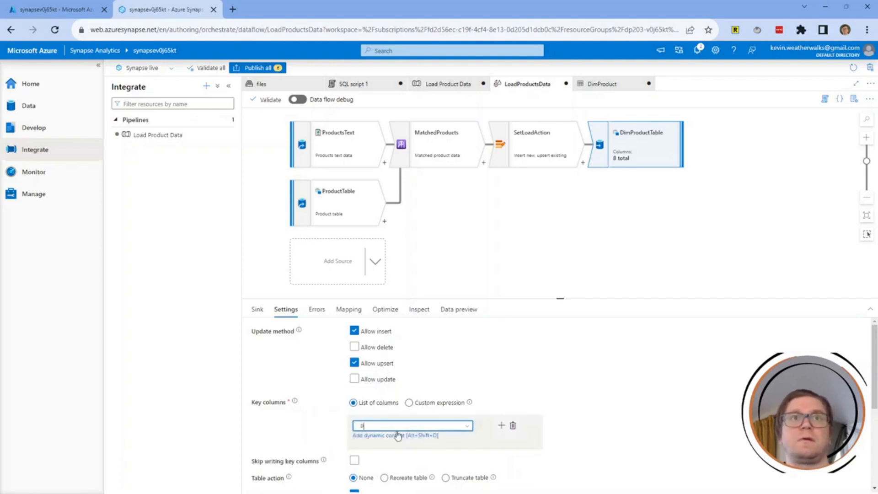
key(Return)
text(ProductAltKey)
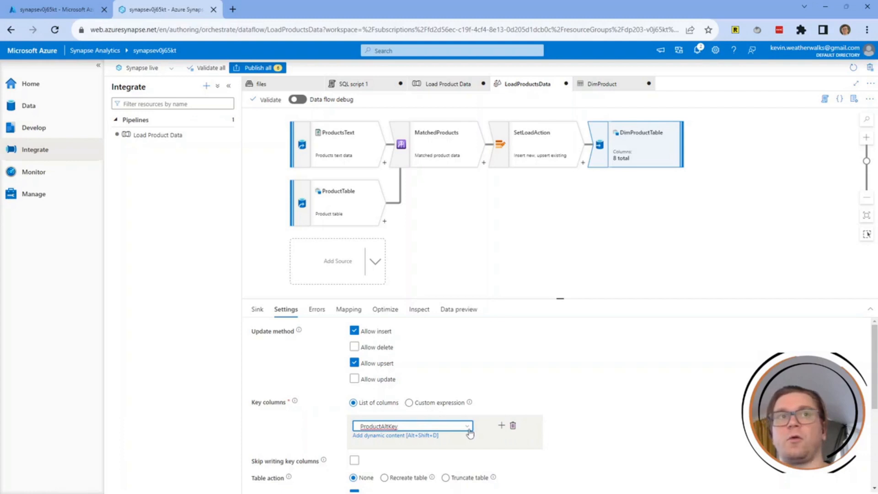
scroll(469, 432, down, 2)
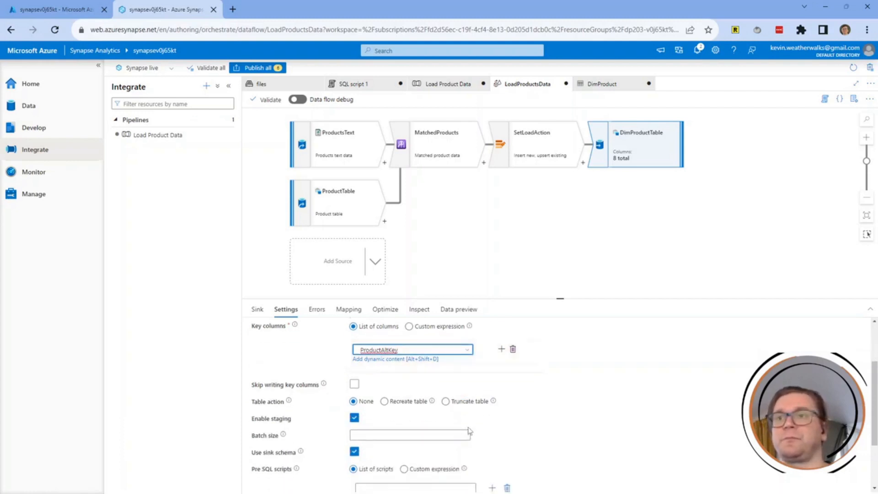
click(347, 312)
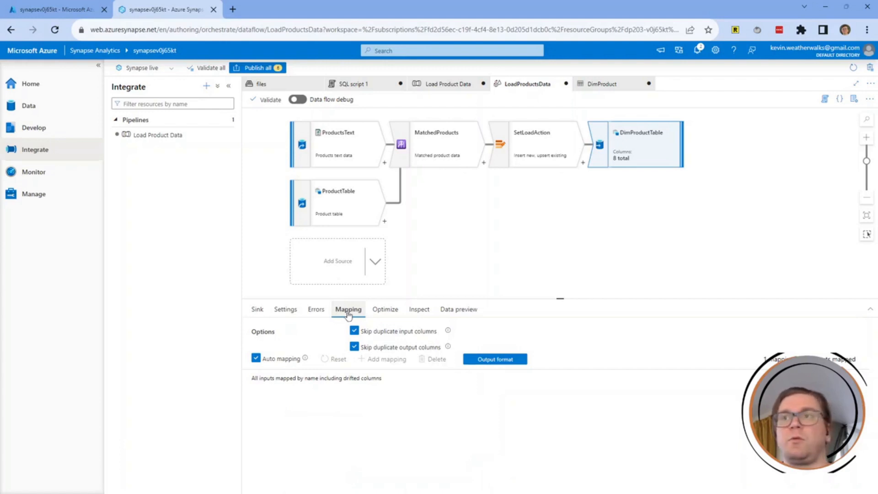
Turn off auto mapping; map ProductID to ProductAltKey and ProductName to ProductName.
click(256, 359)
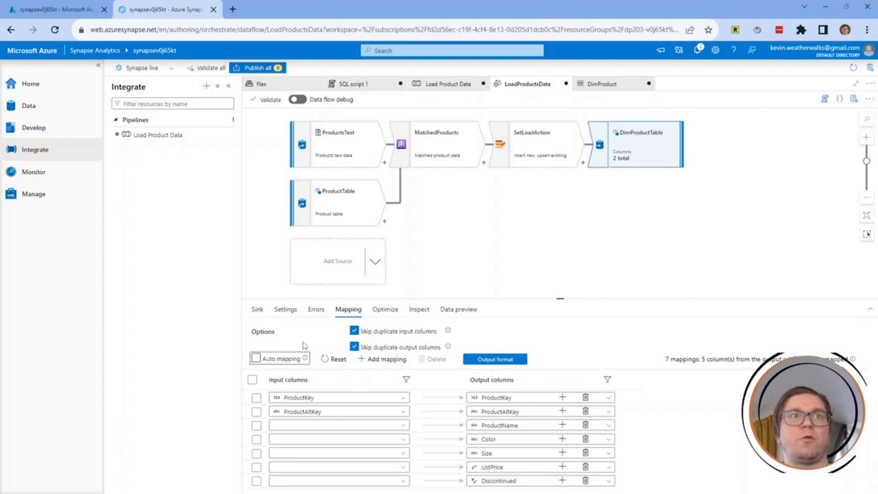
click(321, 399)
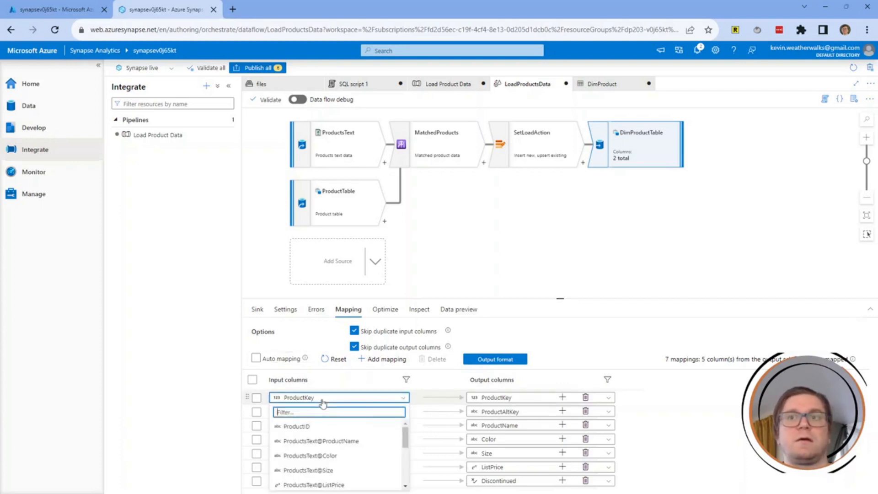
click(315, 425)
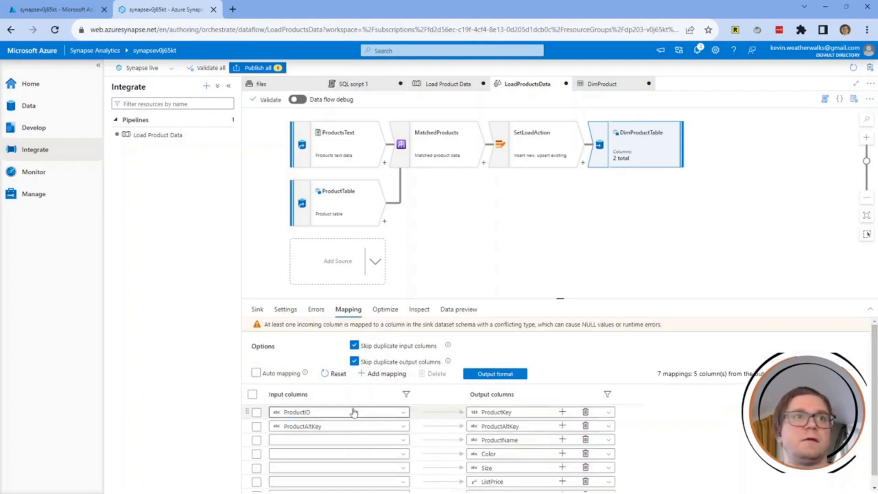
click(532, 415)
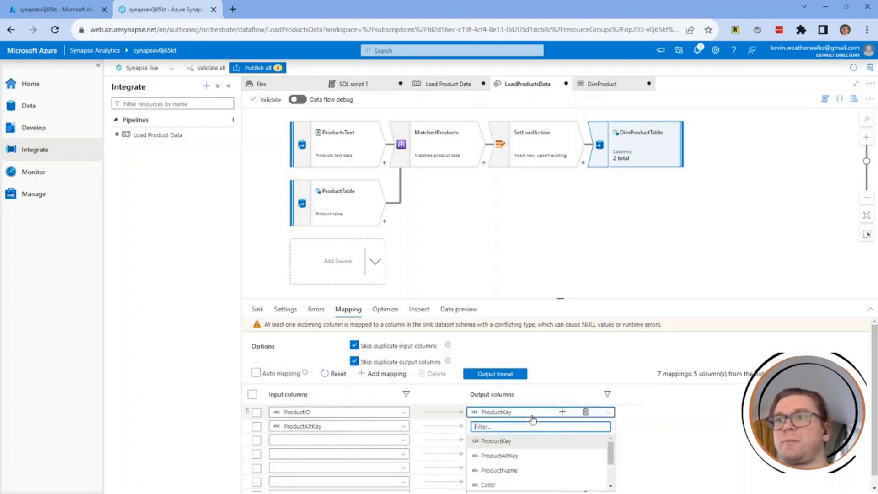
click(515, 455)
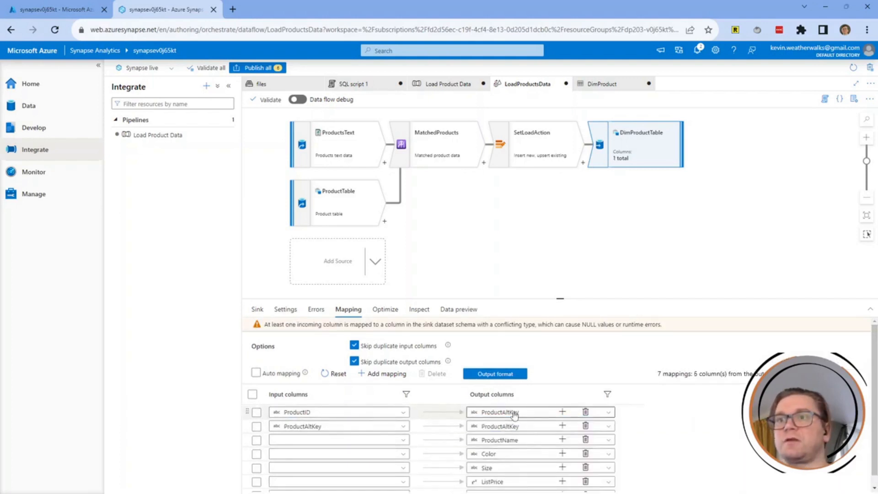
click(338, 427)
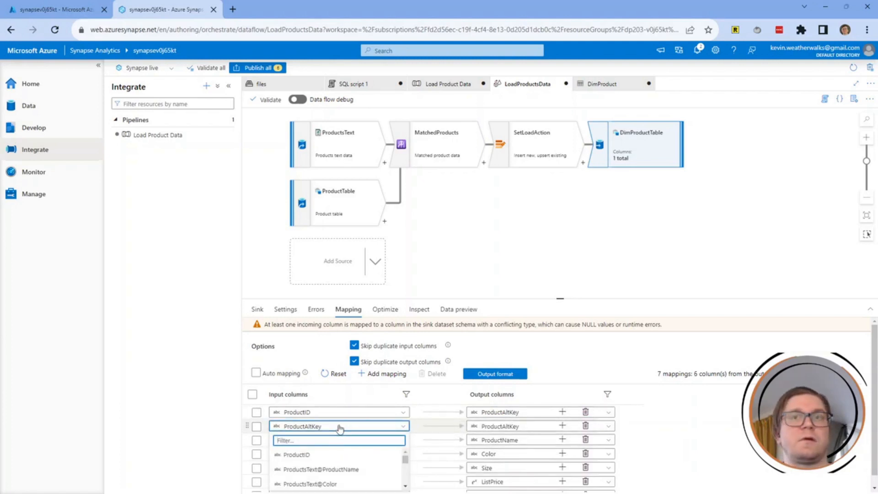
click(345, 470)
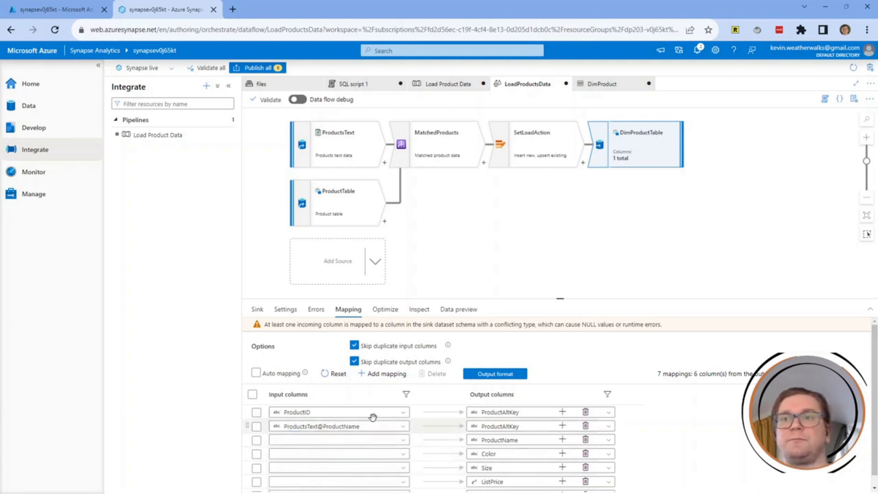
click(368, 428)
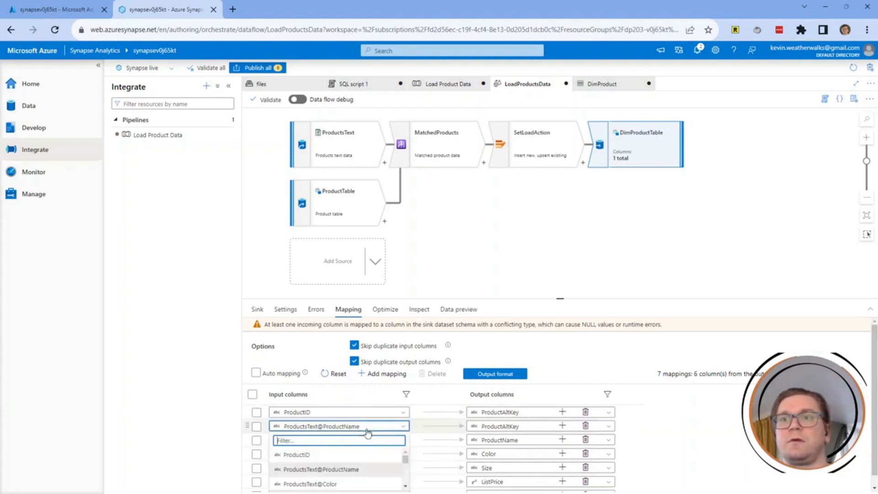
click(334, 474)
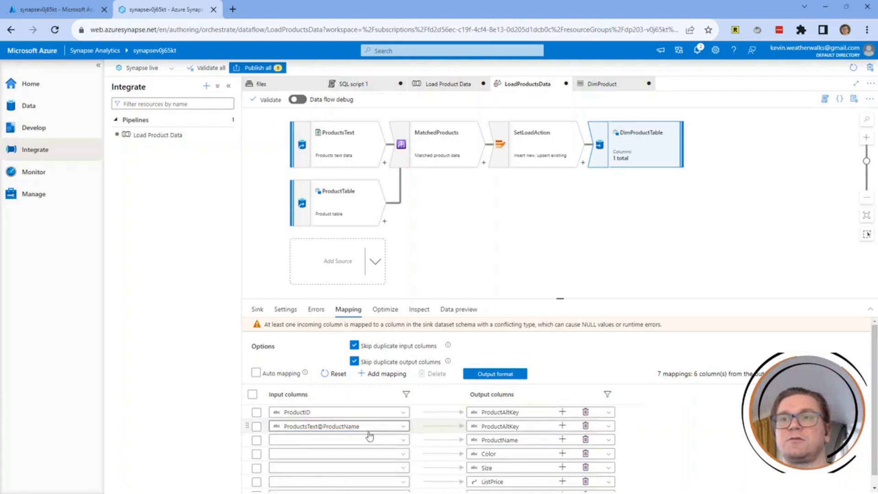
click(523, 431)
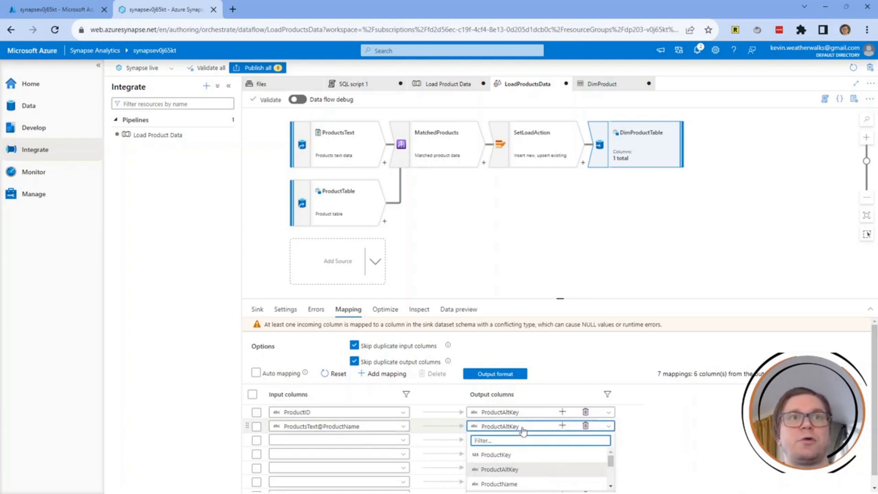
click(499, 483)
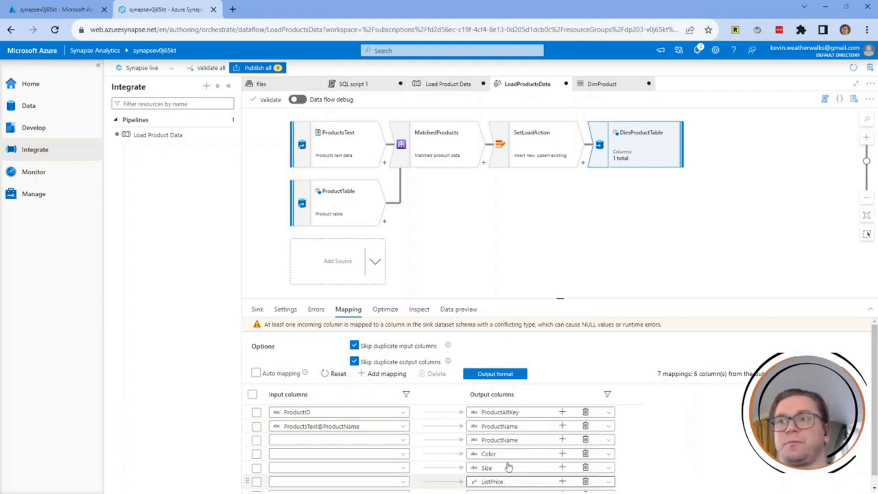
Map the Color and Size input columns to their same-named output columns.
click(305, 430)
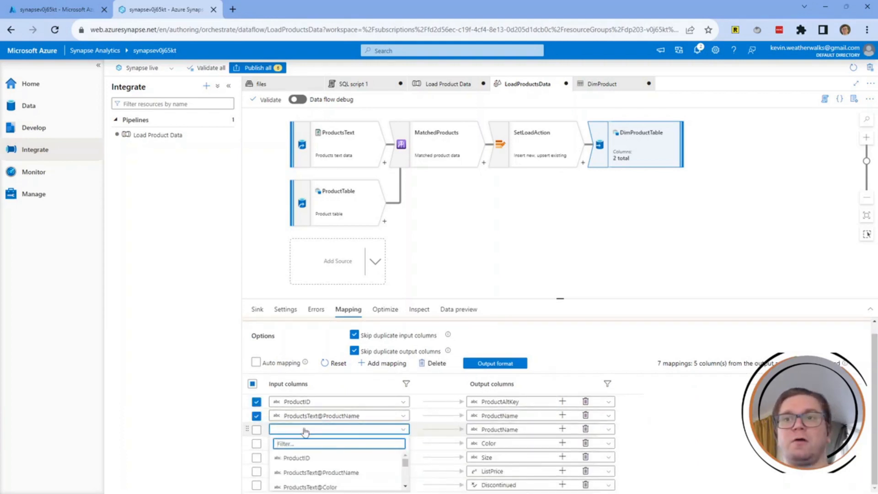
click(315, 486)
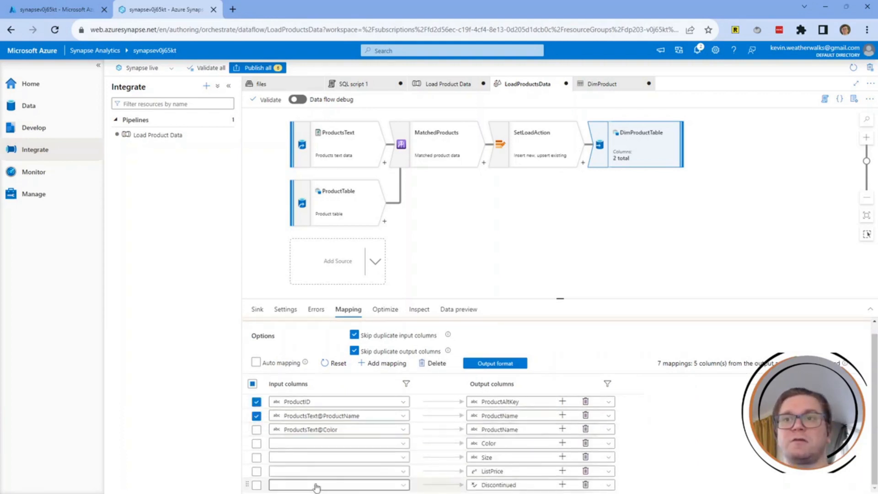
click(509, 431)
scroll(508, 461, down, 3)
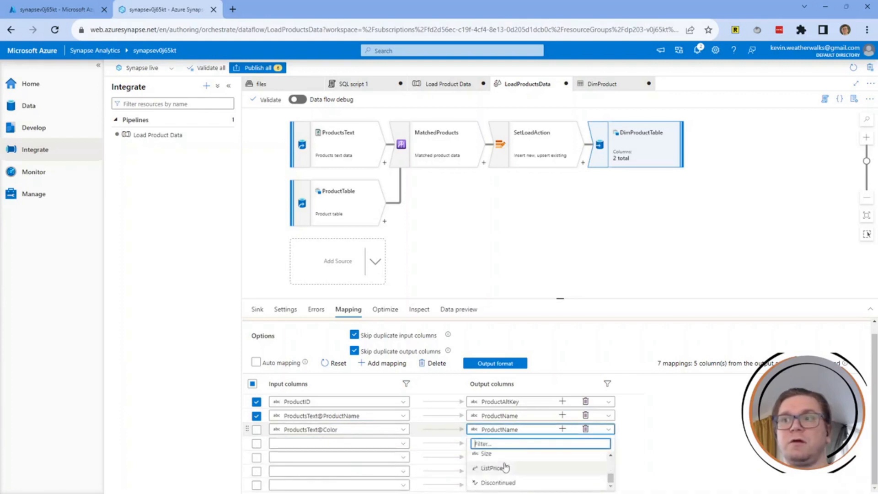
scroll(504, 467, up, 3)
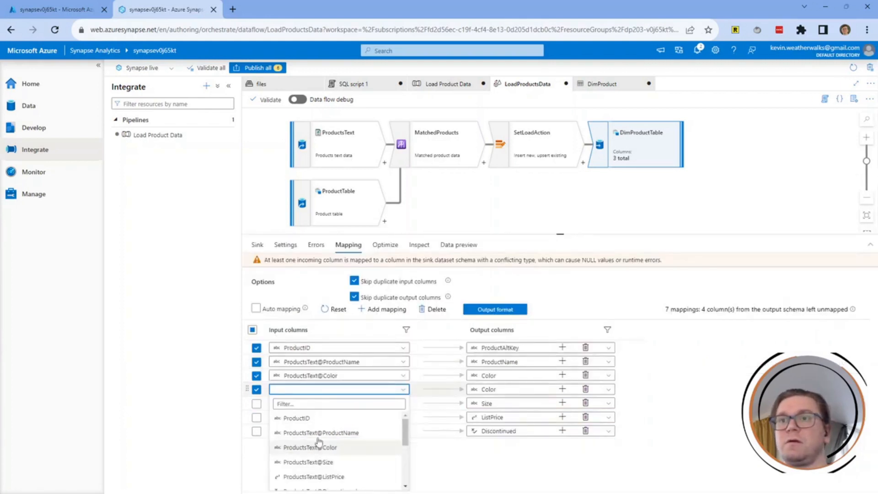
click(334, 463)
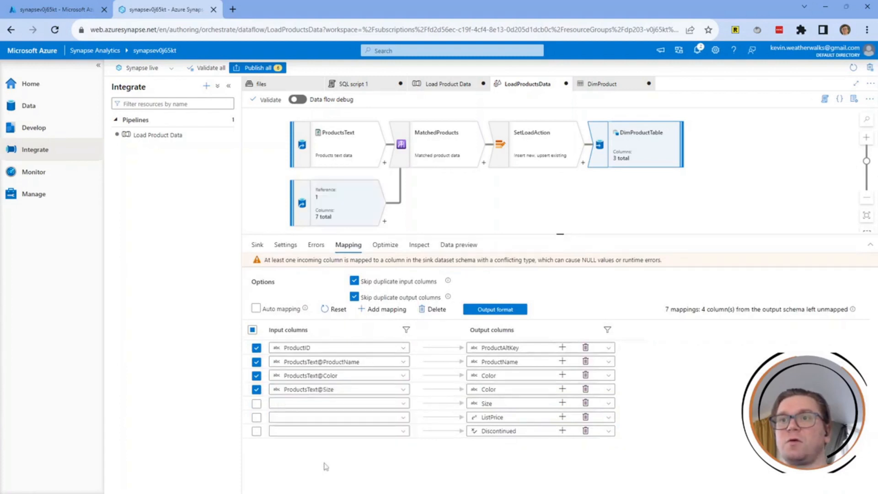
click(493, 390)
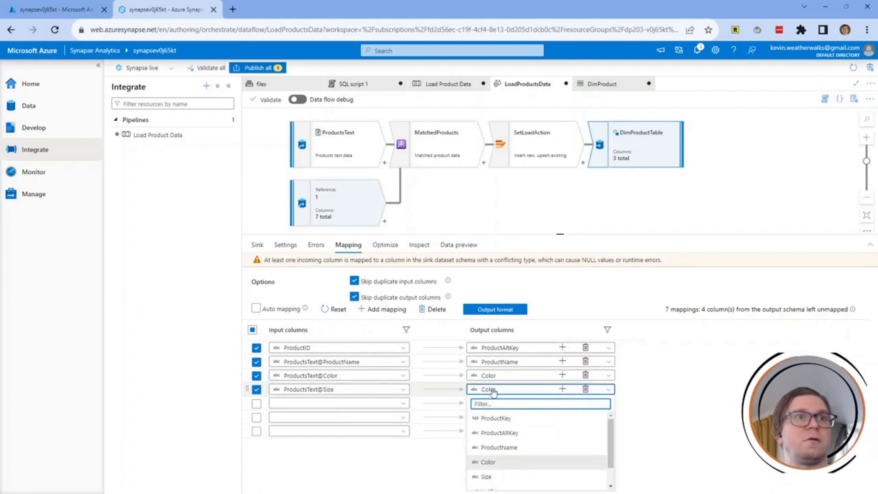
click(492, 476)
Map the ListPrice input column to the ListPrice output column in row 5.
click(306, 404)
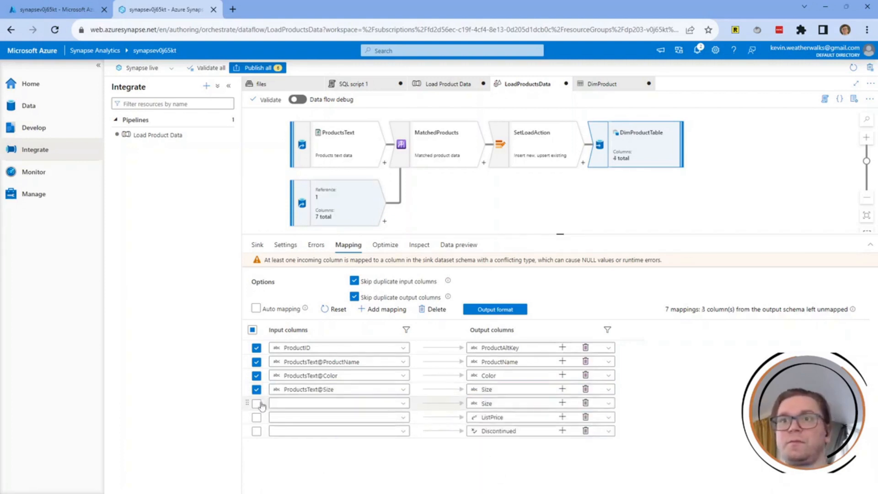
click(298, 406)
scroll(323, 453, down, 5)
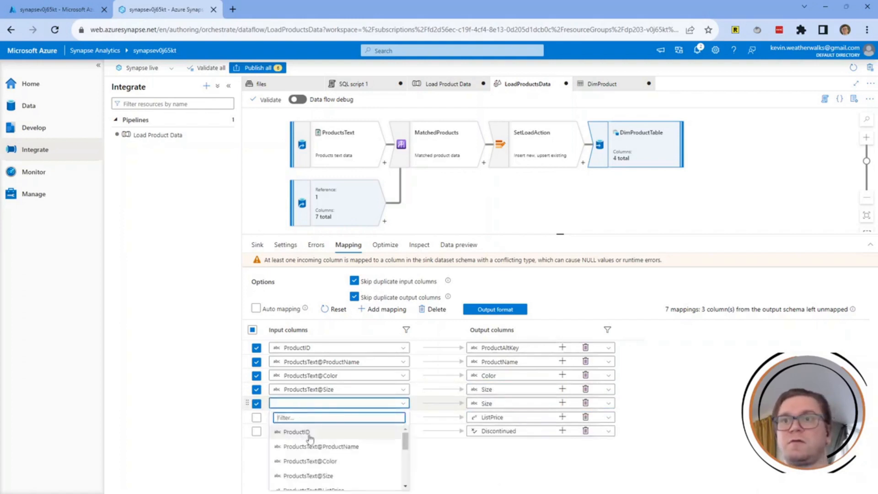
drag(405, 474, 406, 453)
click(338, 453)
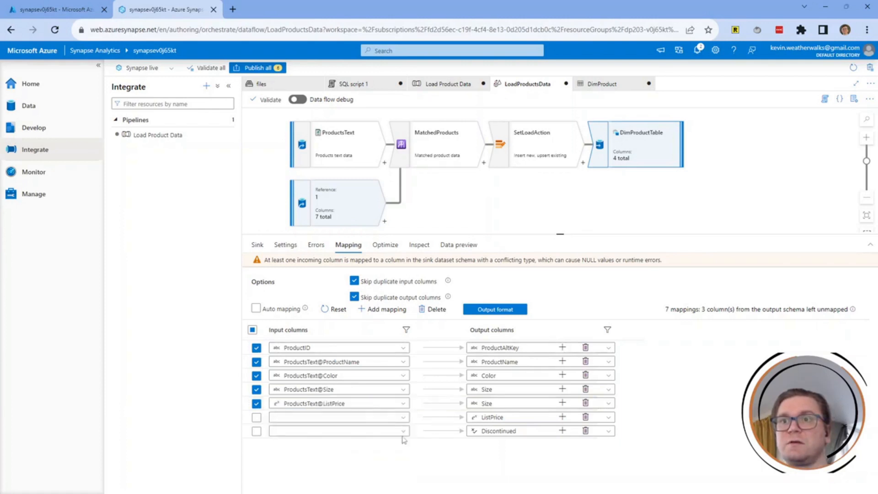
click(514, 403)
scroll(526, 461, down, 3)
click(545, 468)
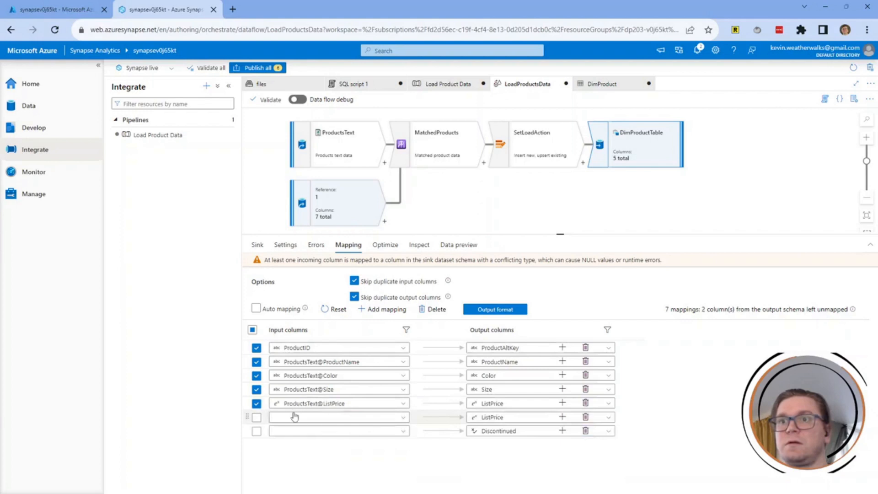
Map Discontinued to Discontinued, then enlarge the diagram area and collapse the left navigation.
click(256, 417)
click(307, 416)
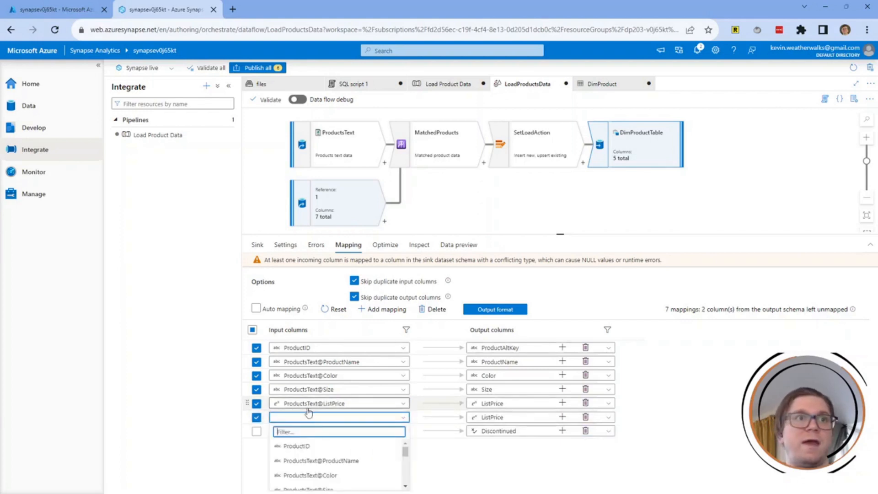
scroll(406, 455, down, 3)
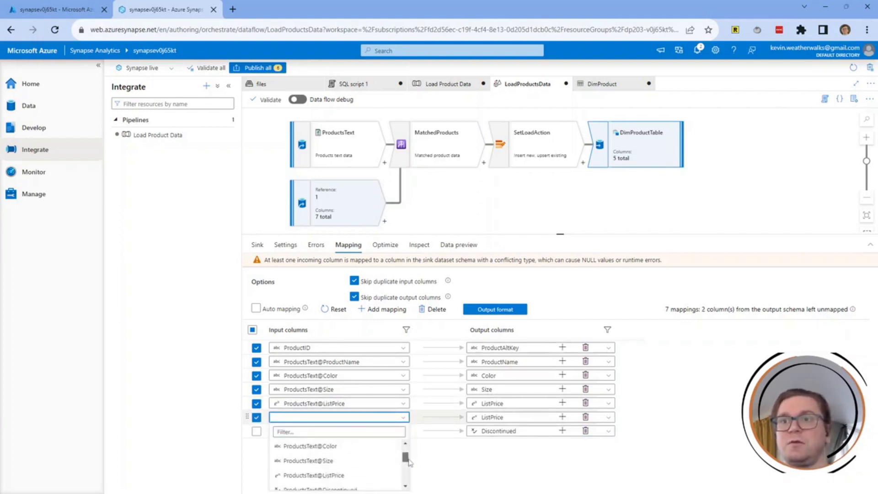
click(330, 469)
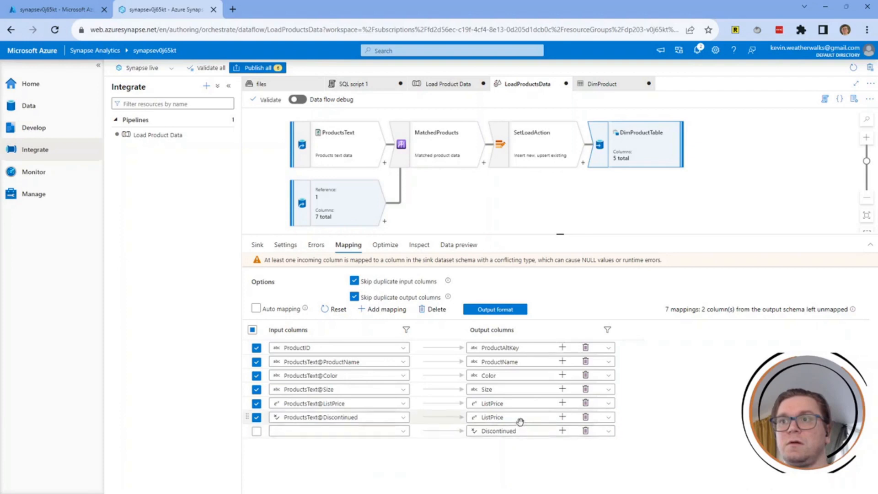
click(519, 417)
drag(611, 456, 613, 478)
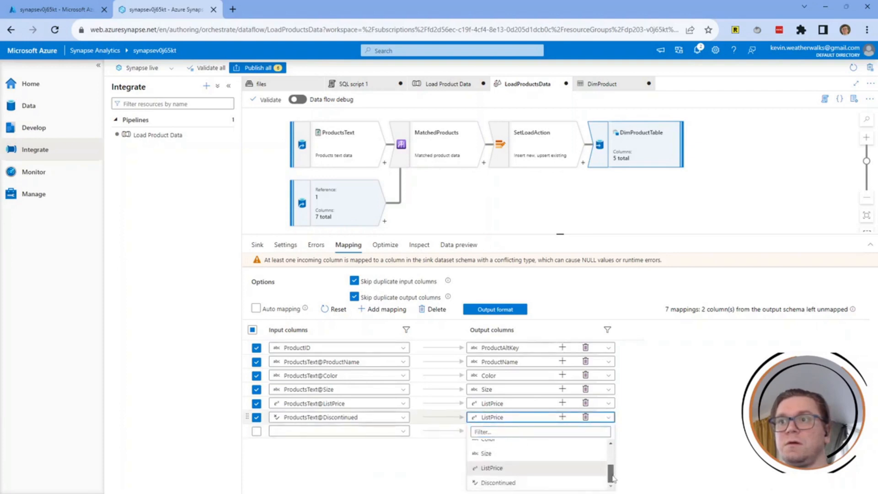
click(555, 483)
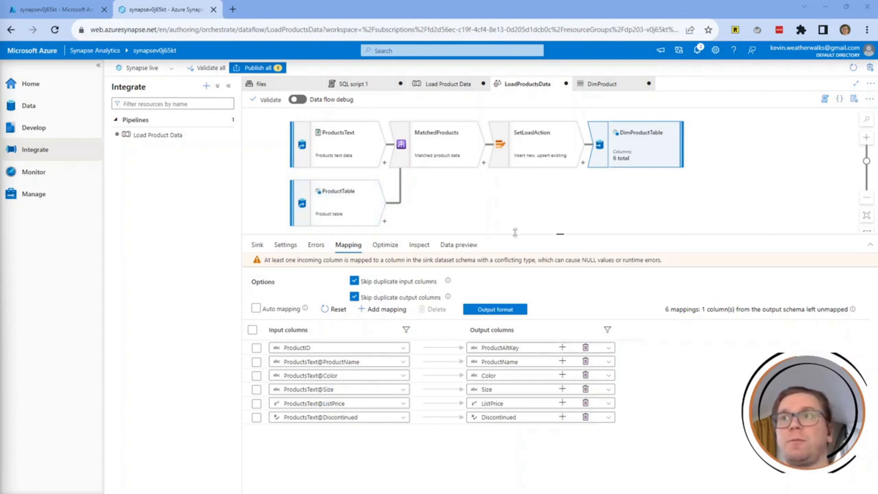
drag(527, 235, 517, 288)
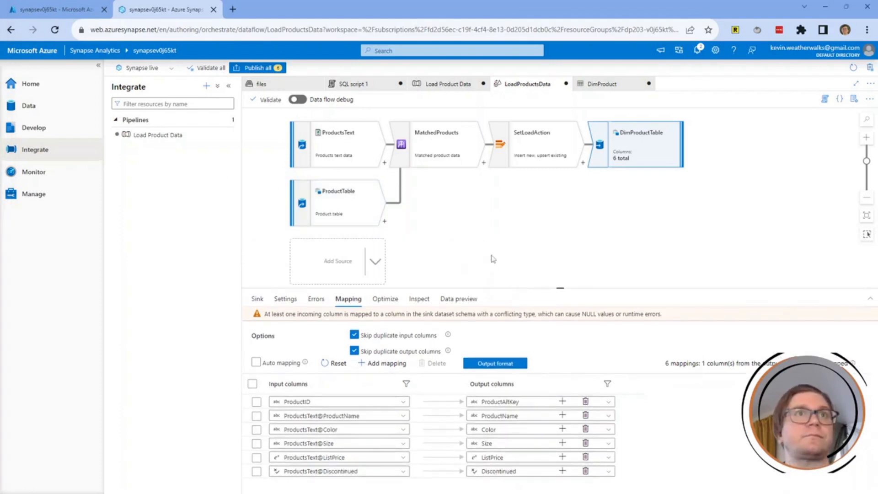
click(98, 65)
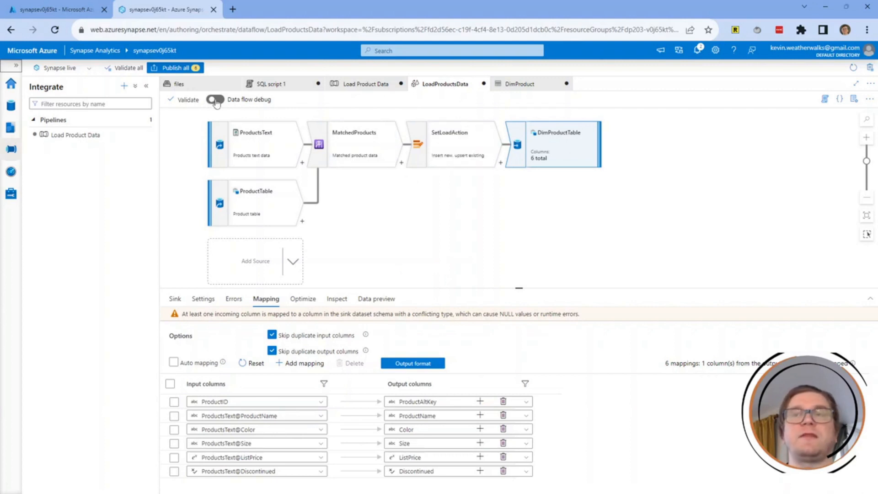
Turn on data flow debug with AutoResolveIntegrationRuntime and a 1-hour time to live.
click(215, 99)
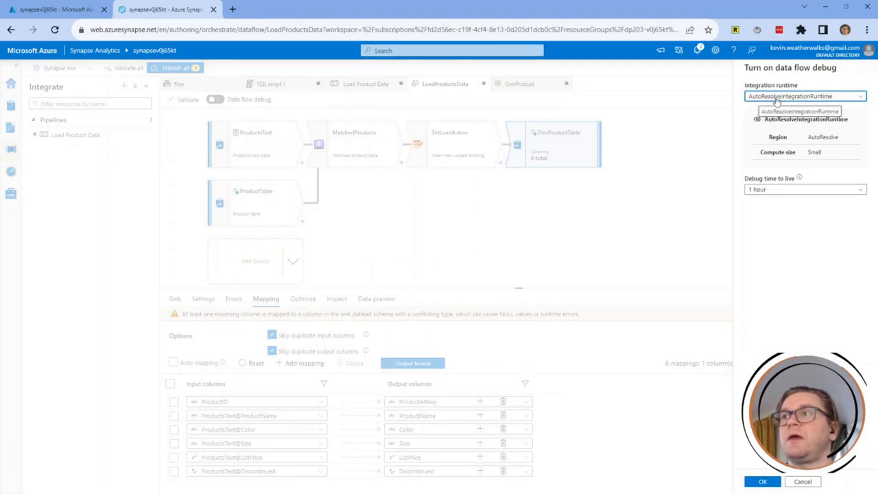
click(757, 486)
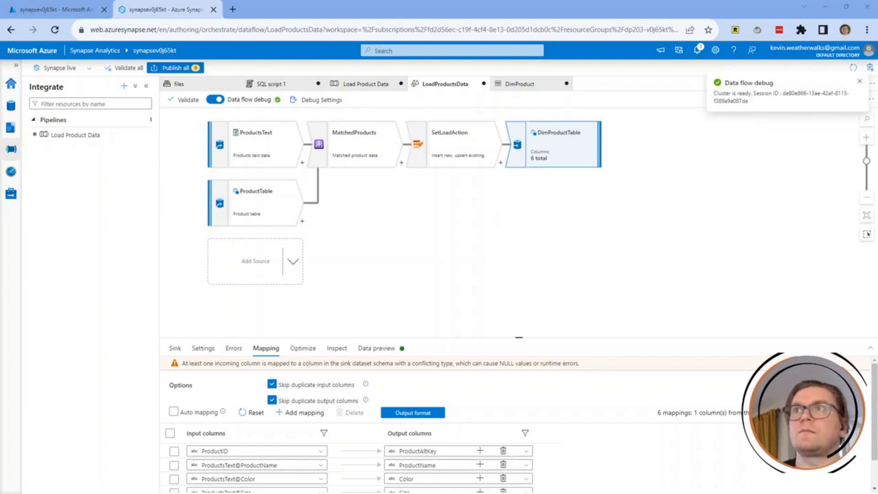
click(445, 248)
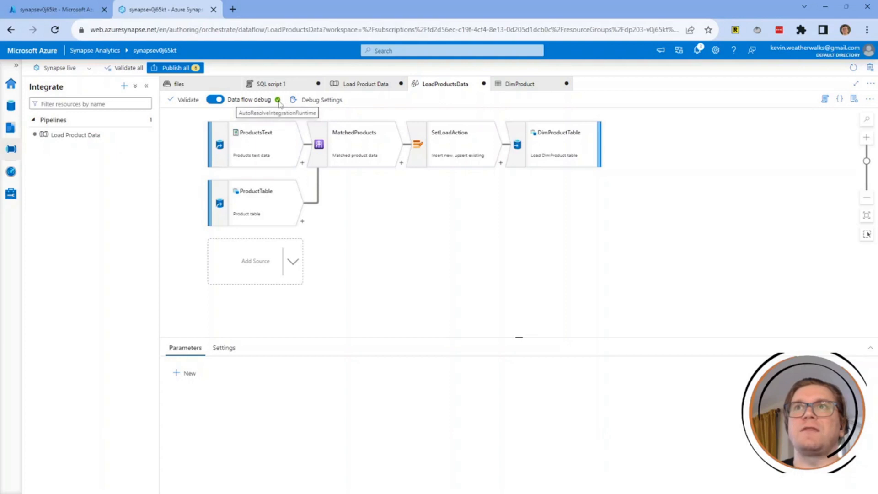
Preview DimProductTable's 11 output rows, then review the six pending changes under Publish all.
click(551, 150)
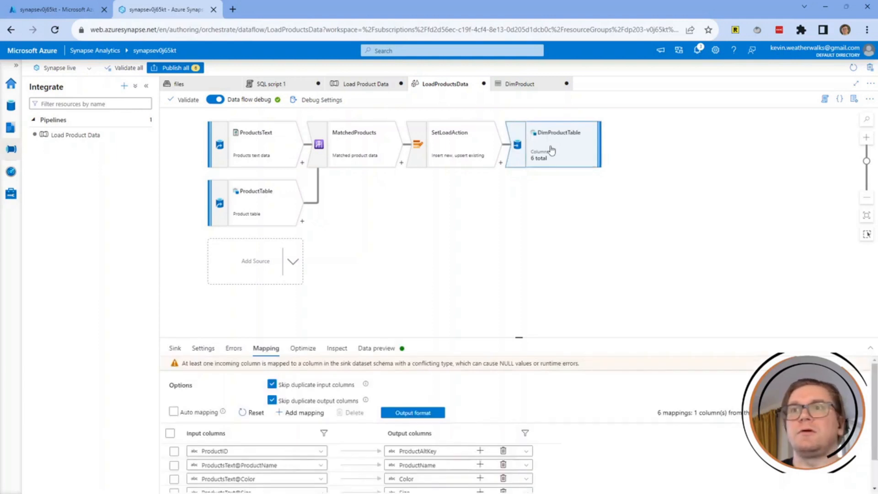
click(379, 353)
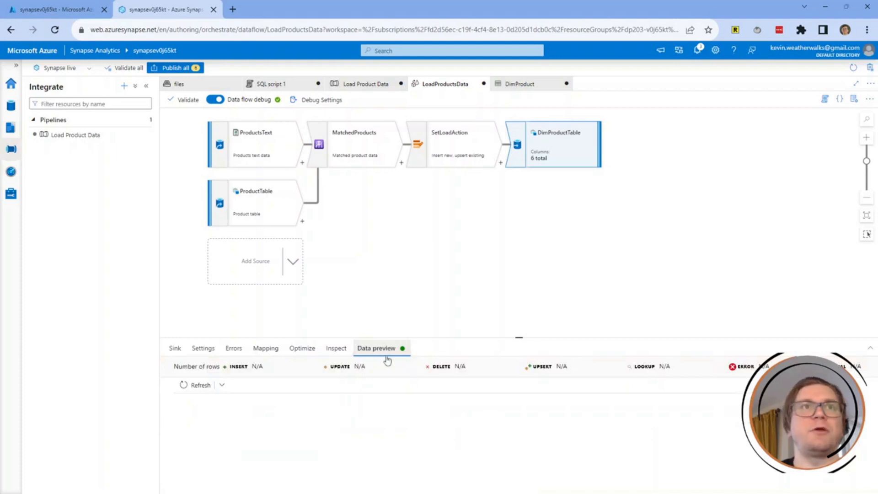
click(190, 386)
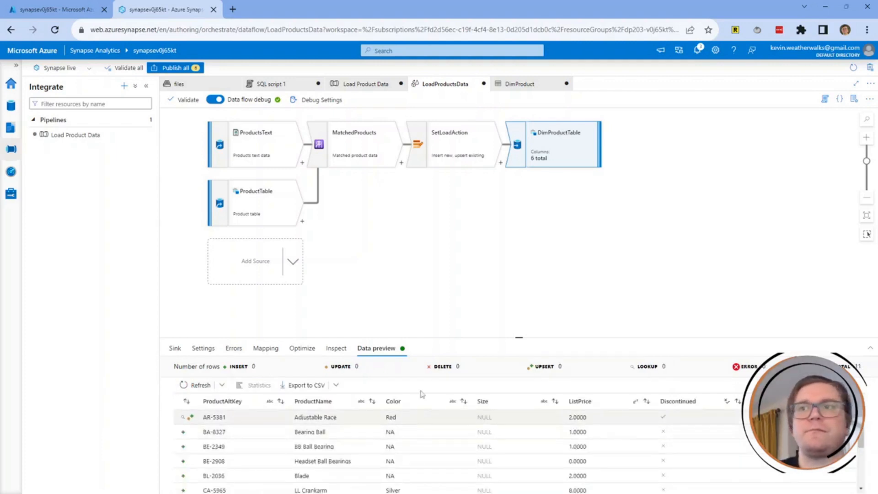
drag(425, 337, 418, 231)
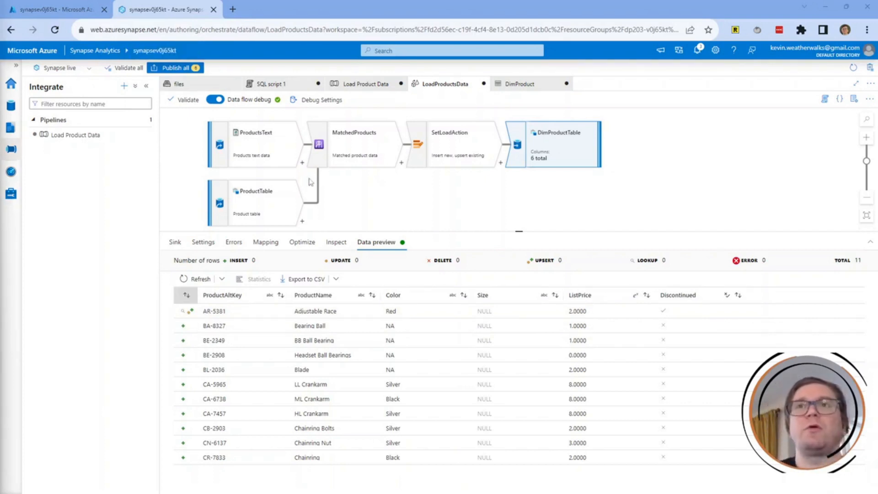
click(172, 69)
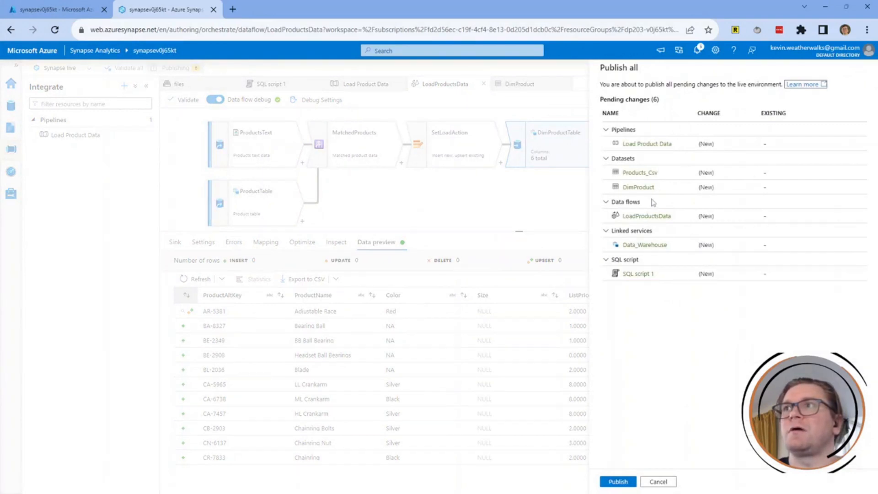
Publish all six pending changes and close the LoadProductsData data flow.
click(623, 482)
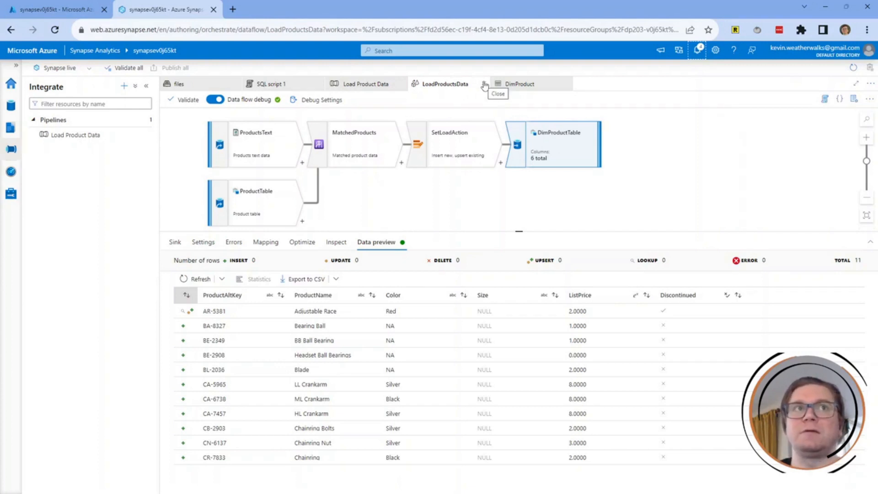
click(484, 85)
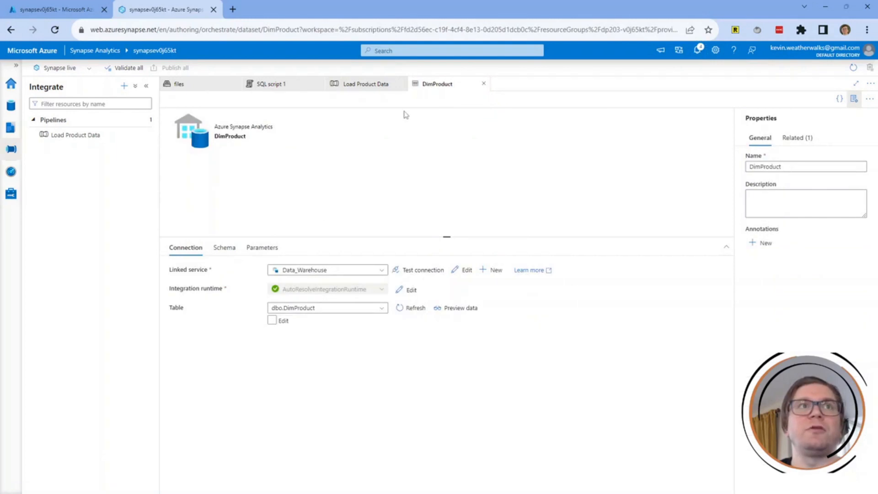
Trigger an immediate run of the Load Product Data pipeline and check its notification.
click(364, 86)
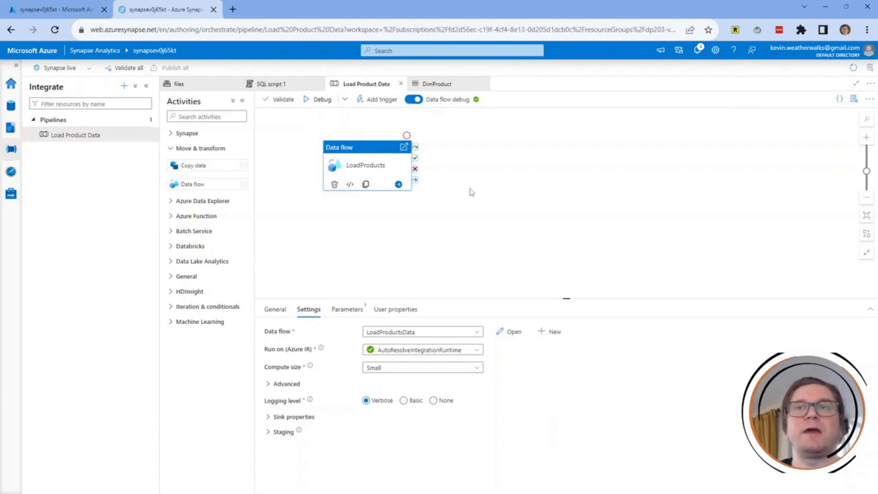
click(375, 102)
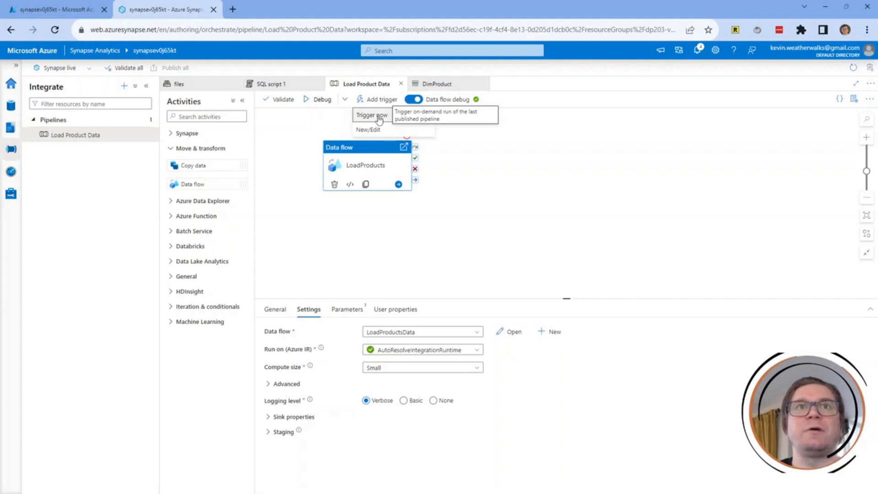
click(377, 116)
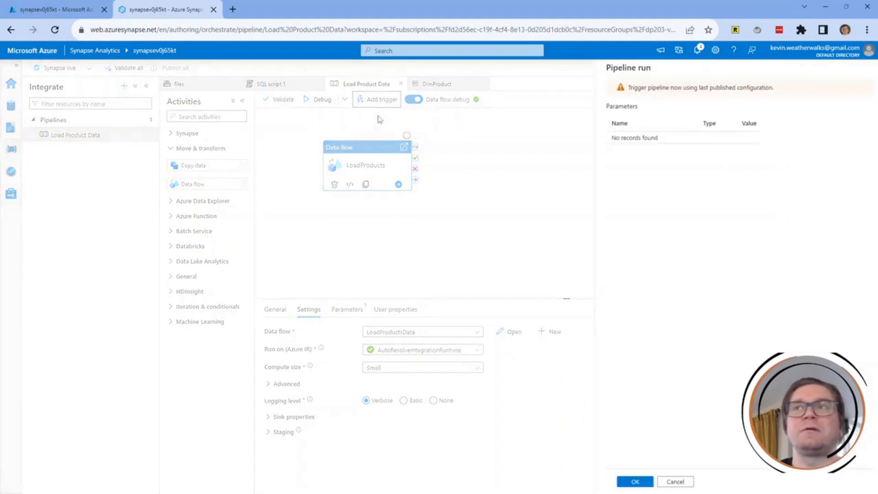
click(627, 482)
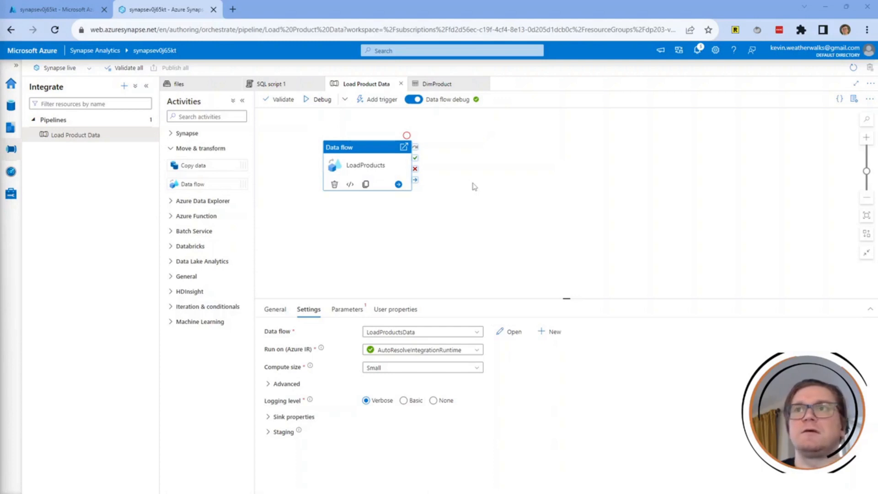
click(697, 51)
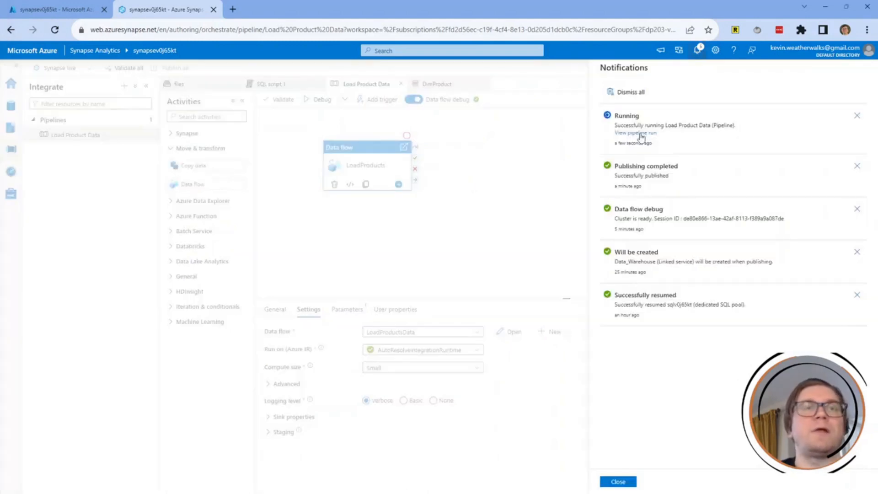
click(698, 50)
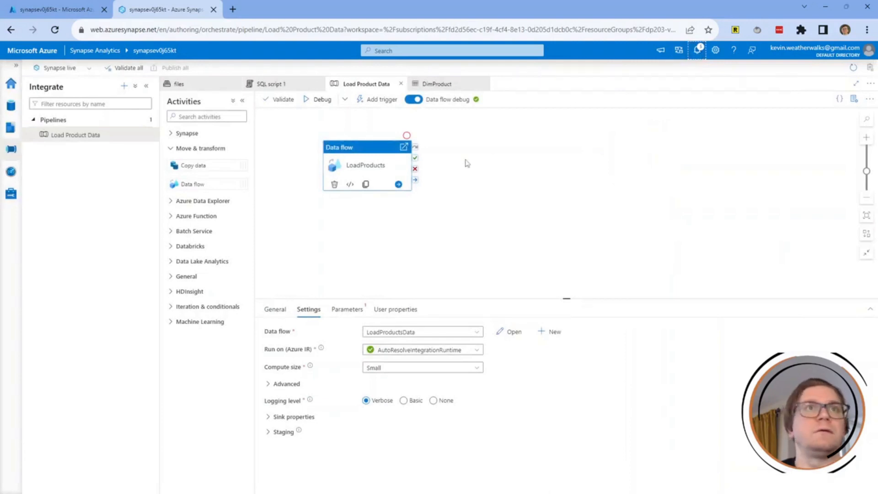
Watch the Load Product Data run in Monitor until it shows Succeeded after 3m 58s.
click(15, 177)
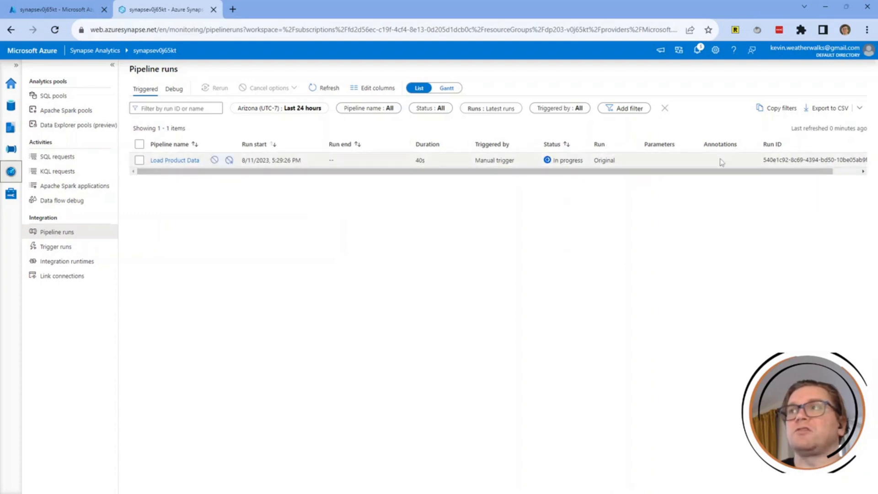
drag(797, 172, 726, 173)
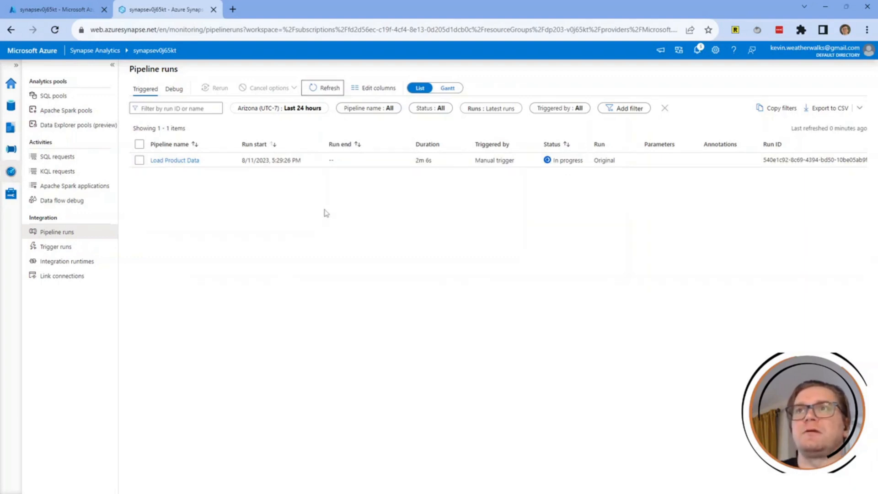
click(327, 88)
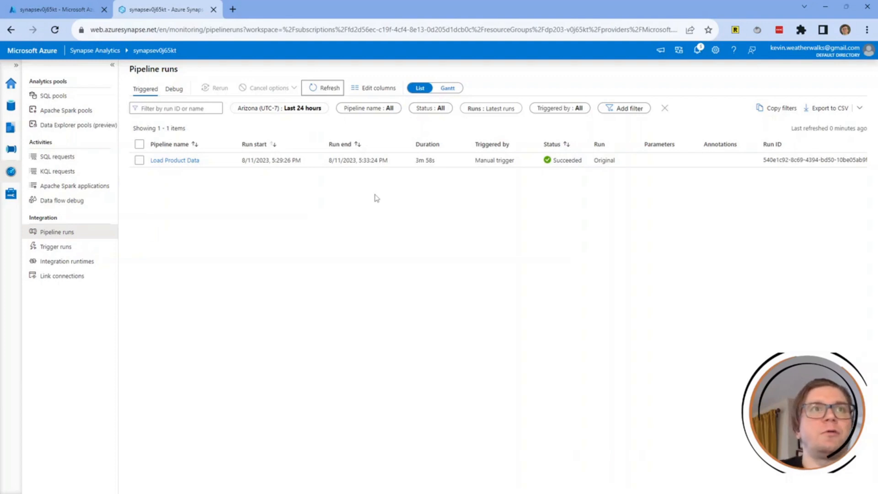
click(14, 110)
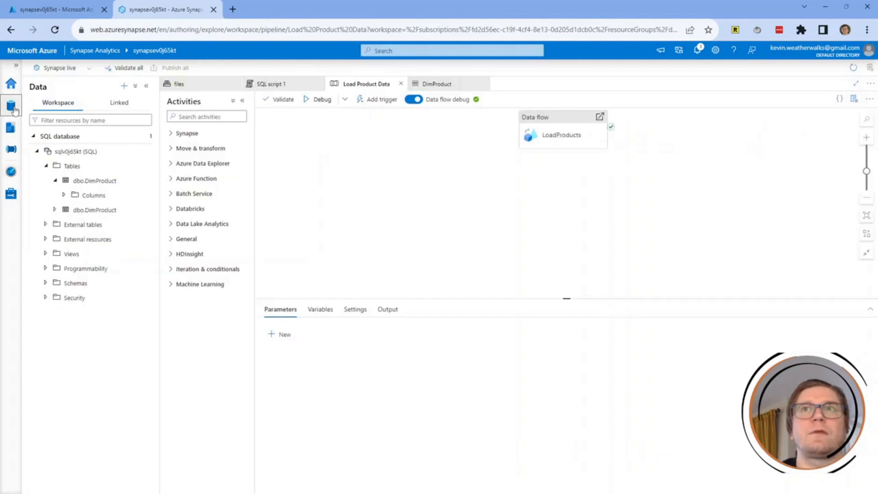
Run a SELECT TOP 100 rows script on dbo.DimProduct to view the loaded products.
mouse_move(106, 179)
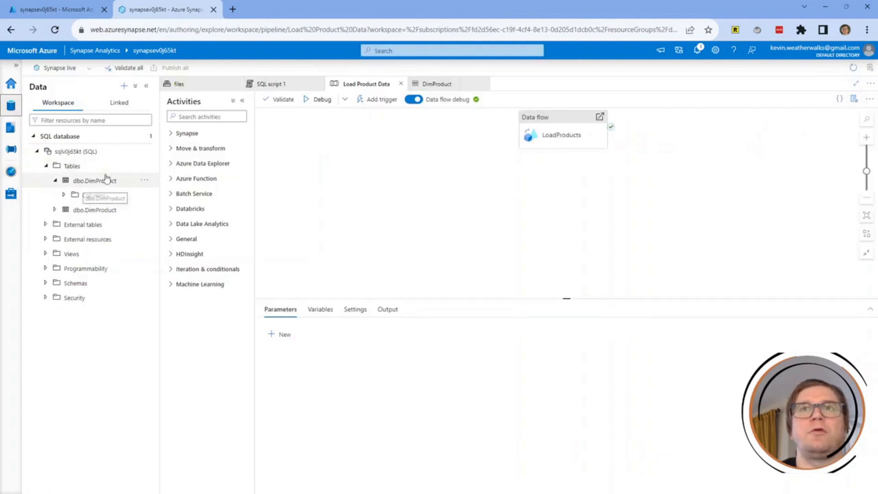
click(145, 181)
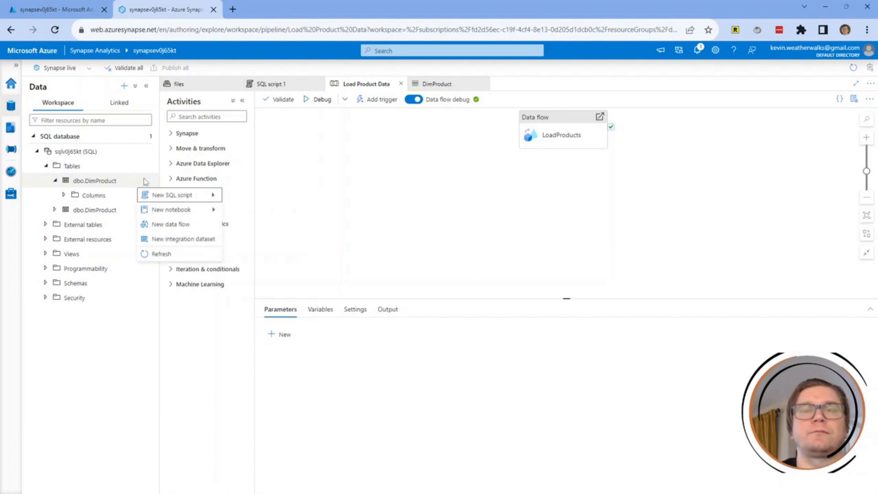
mouse_move(188, 197)
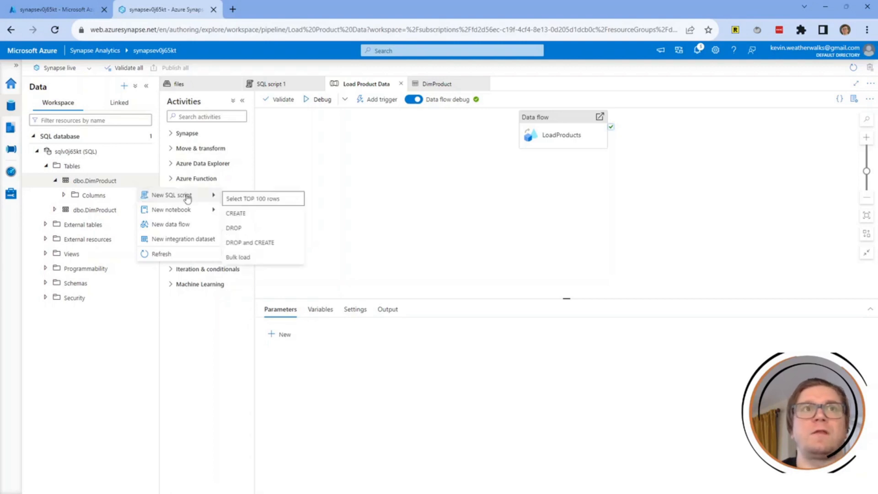
click(253, 200)
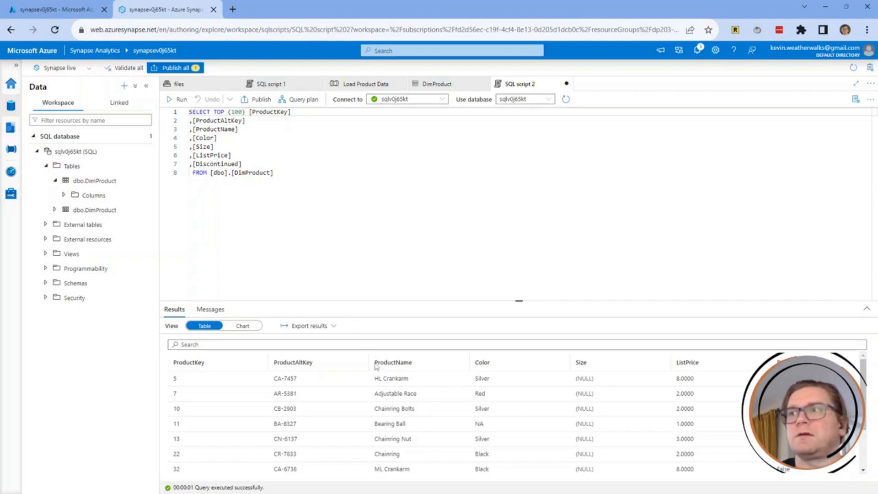
scroll(375, 366, down, 1)
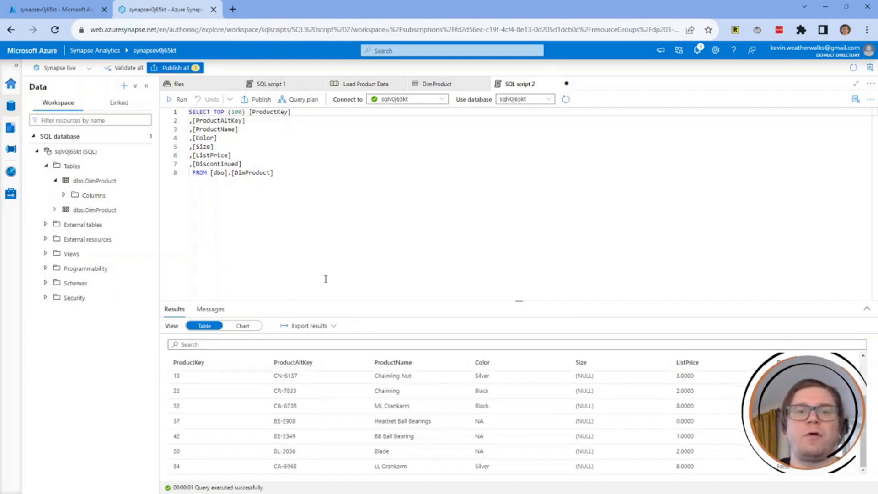
Pause the dedicated SQL pool sqlv0j65kt under Manage > SQL pools, then return to the Azure portal.
click(11, 193)
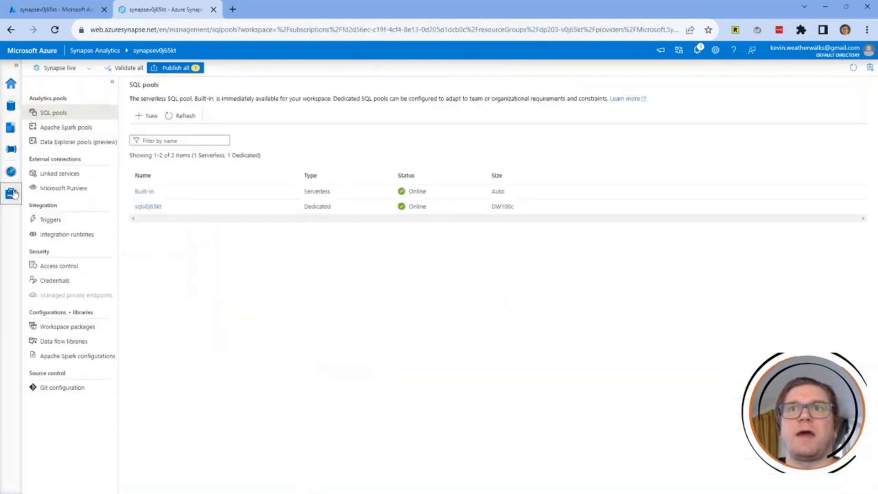
click(424, 207)
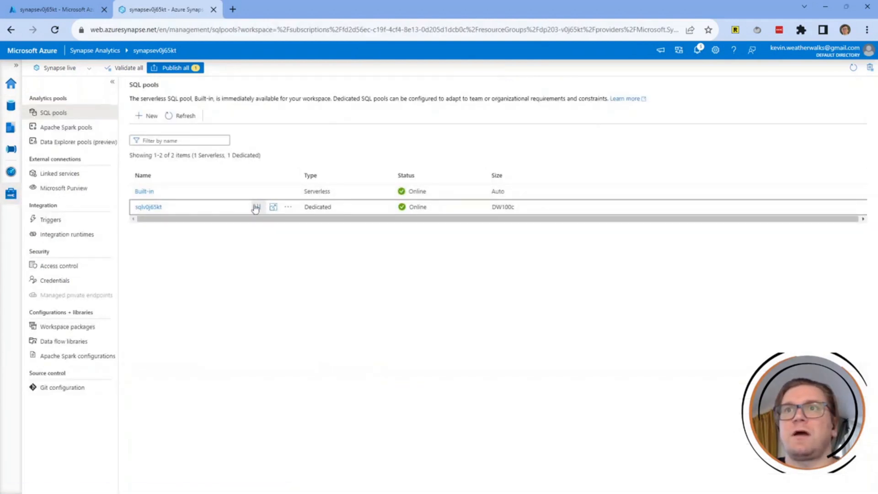
click(260, 208)
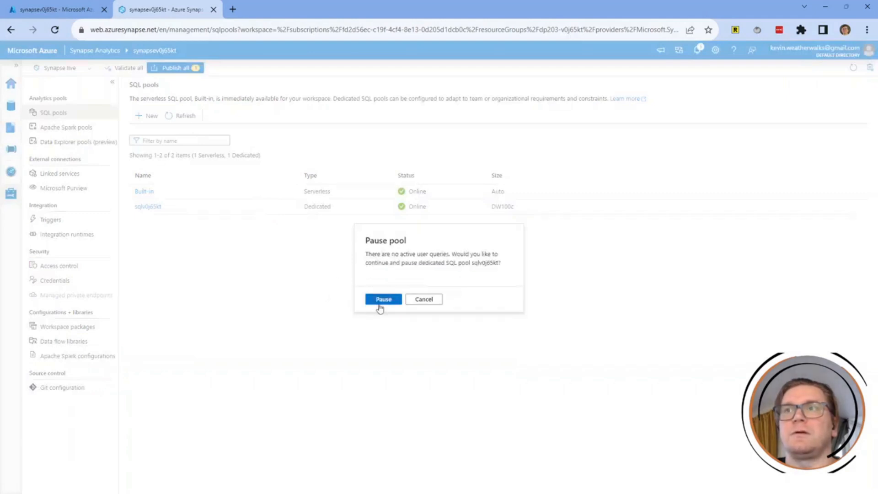
click(381, 301)
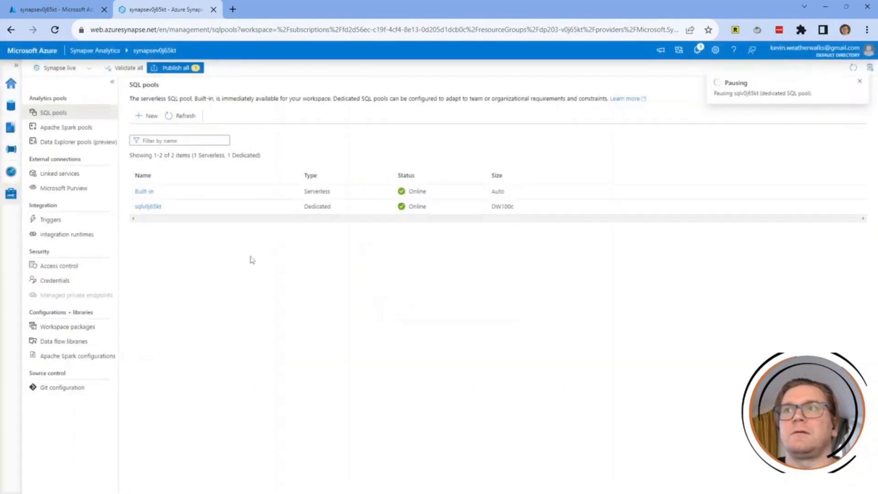
click(69, 9)
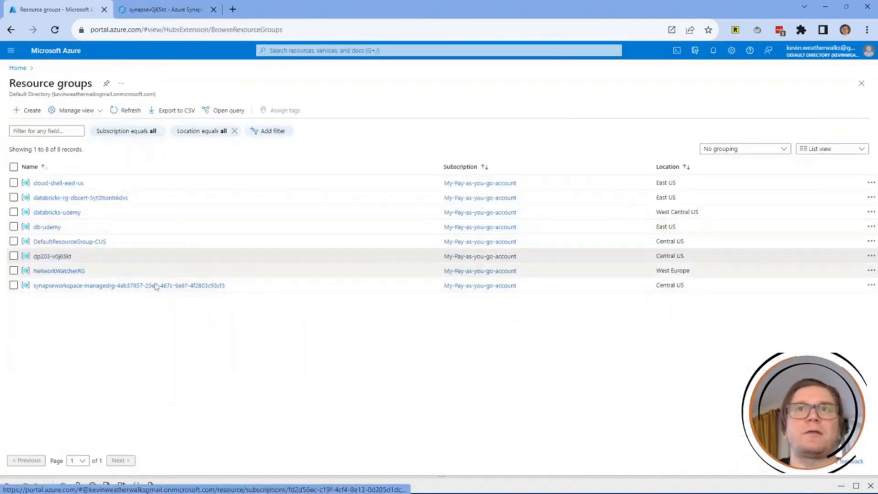
Open the dp203-v0j65kt resource group and bring up its Delete resource group panel.
click(52, 256)
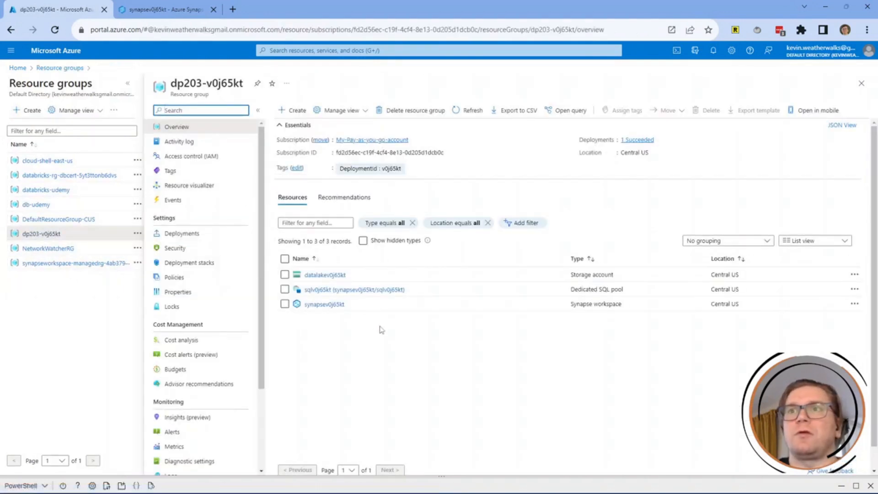
click(414, 114)
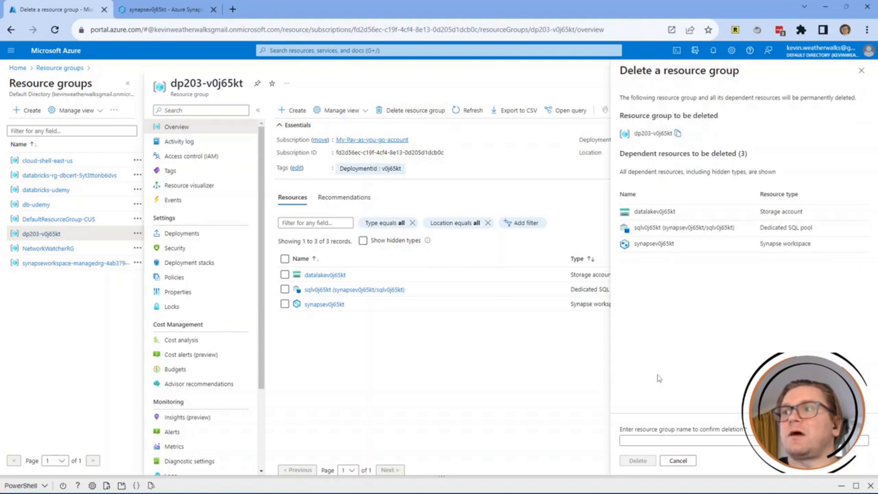
Paste dp203-v0j65kt as the confirmation name and permanently delete the group with its three resources.
click(669, 439)
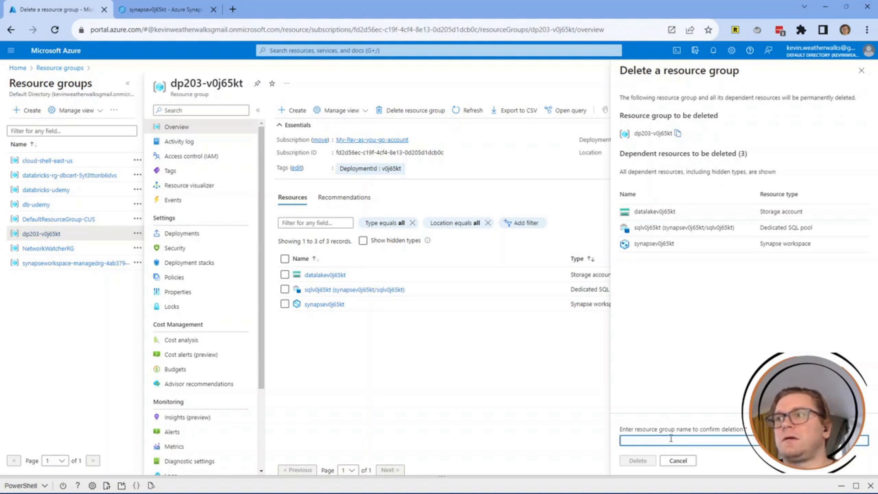
key(ctrl+v)
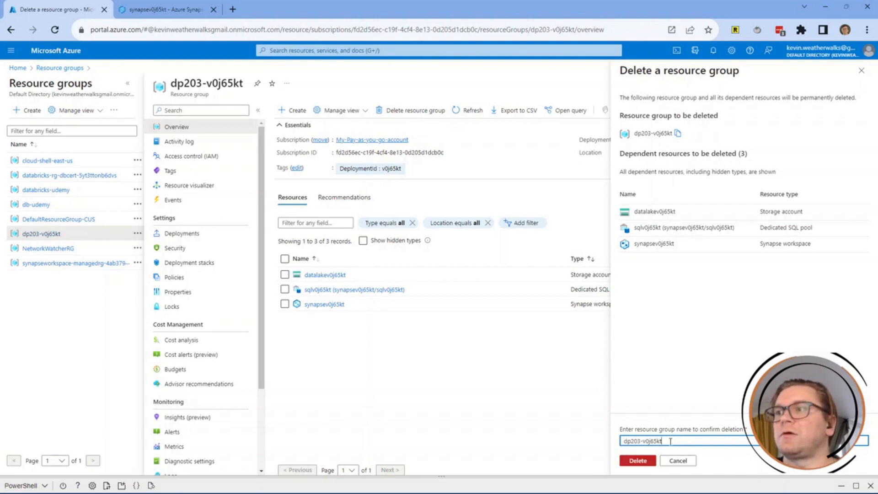
click(633, 462)
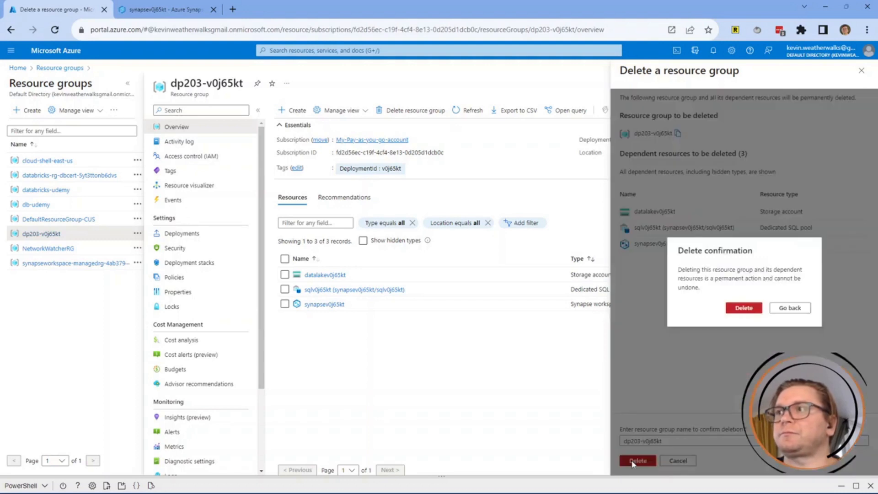
click(742, 309)
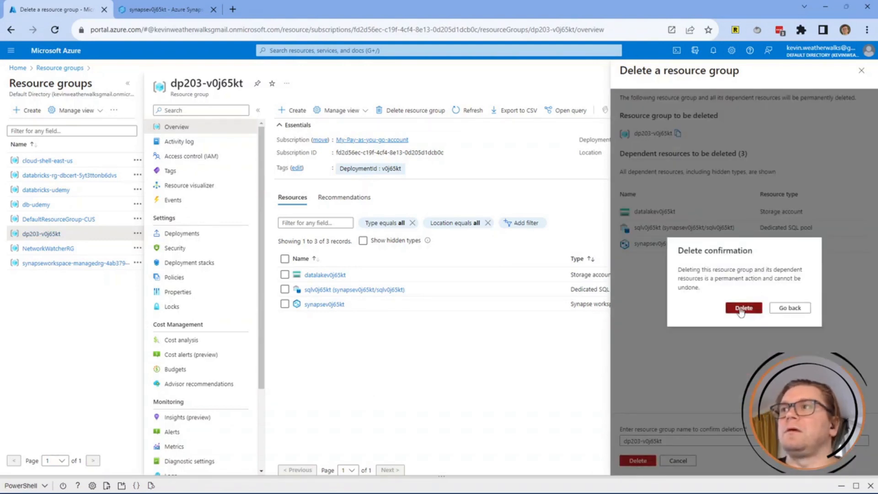